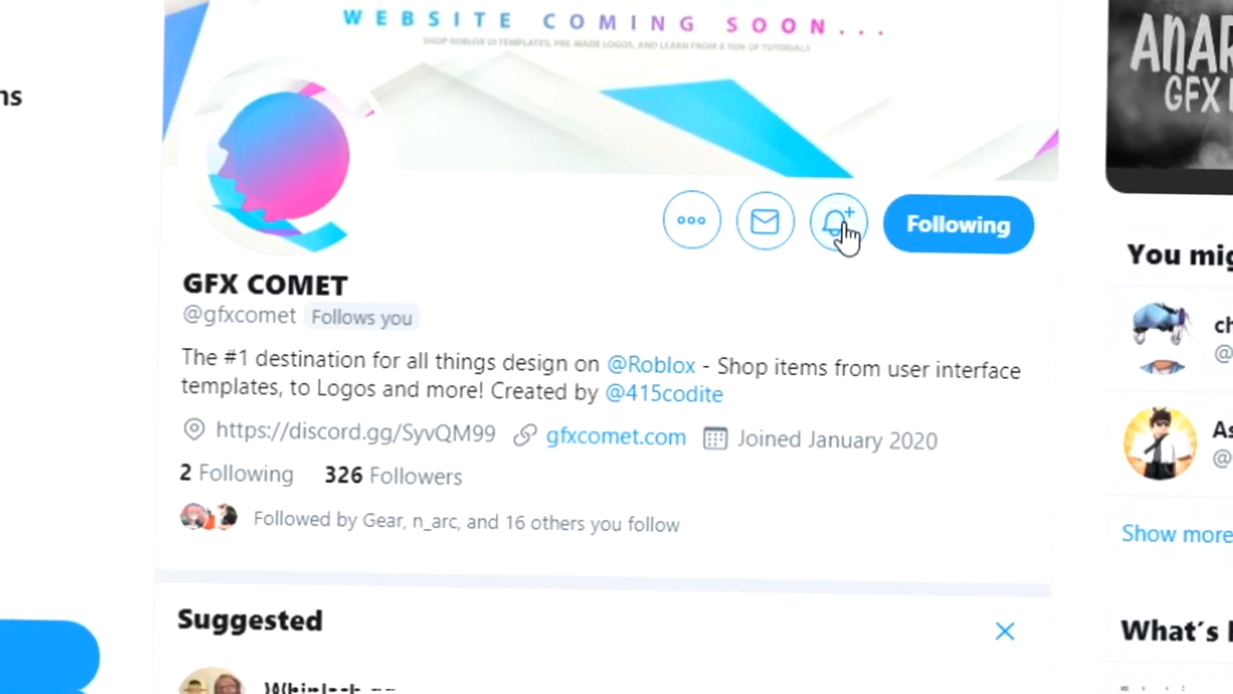
Turn on notifications for the GFX COMET profile on Twitter
{"action": "left_click", "coordinate": [823, 236]}
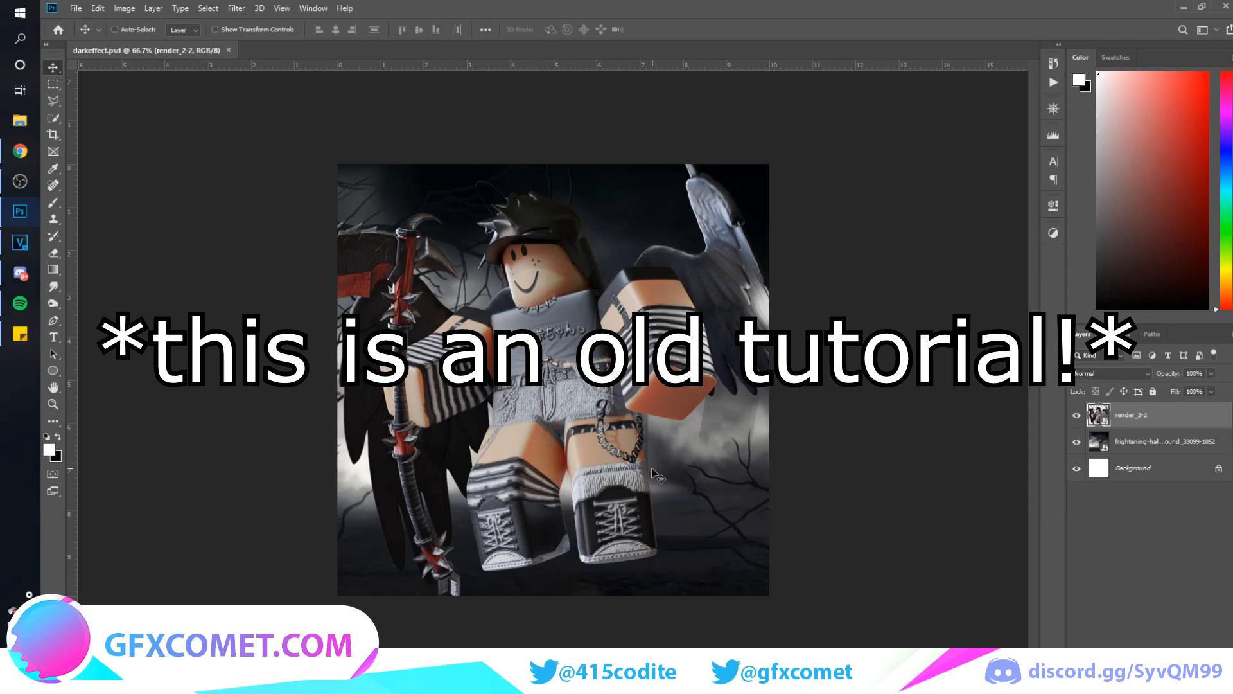
Reposition the render_2-2 character on the canvas in Photoshop and briefly compare the image with it hidden
{"action": "left_click_drag", "start_coordinate": [570, 385], "coordinate": [496, 404]}
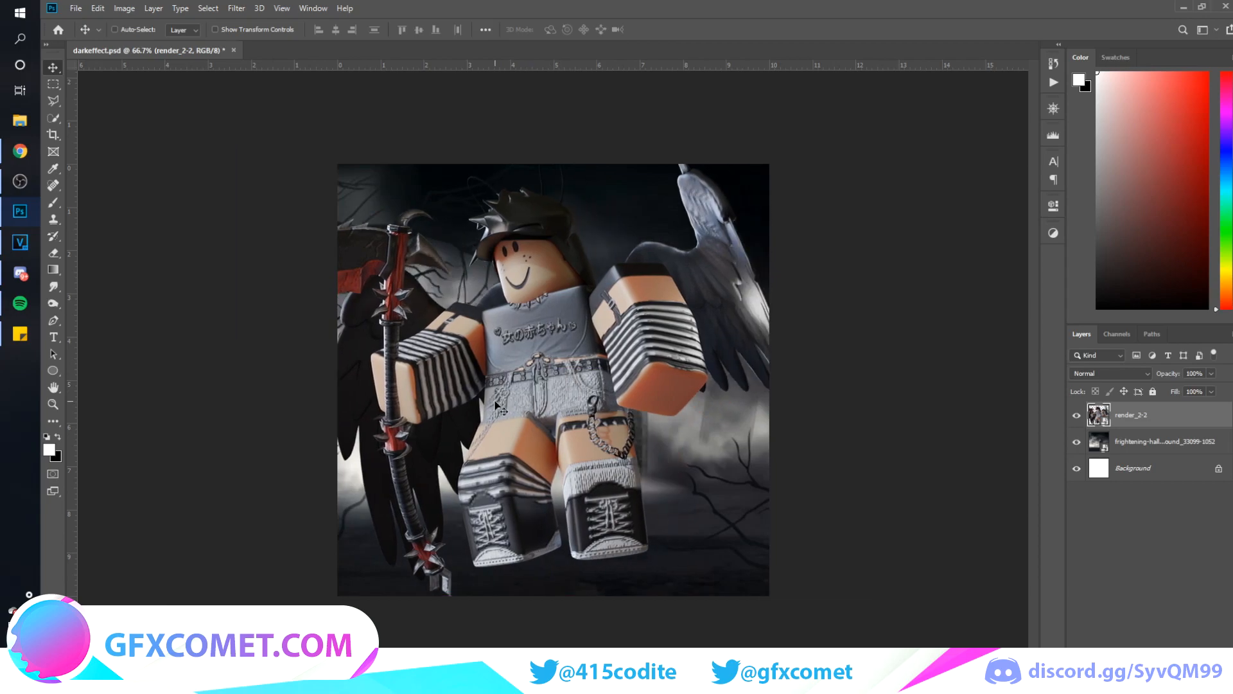
{"action": "left_click", "coordinate": [1076, 416]}
{"action": "left_click", "coordinate": [1077, 416]}
{"action": "mouse_move", "coordinate": [610, 427]}
{"action": "left_mouse_down"}
{"action": "mouse_move", "coordinate": [758, 572]}
{"action": "mouse_move", "coordinate": [874, 468]}
{"action": "mouse_move", "coordinate": [848, 443]}
{"action": "mouse_move", "coordinate": [630, 424]}
{"action": "left_mouse_up"}
Scale the character render down proportionally and move it slightly lower in the frame
{"action": "key", "text": "ctrl+t"}
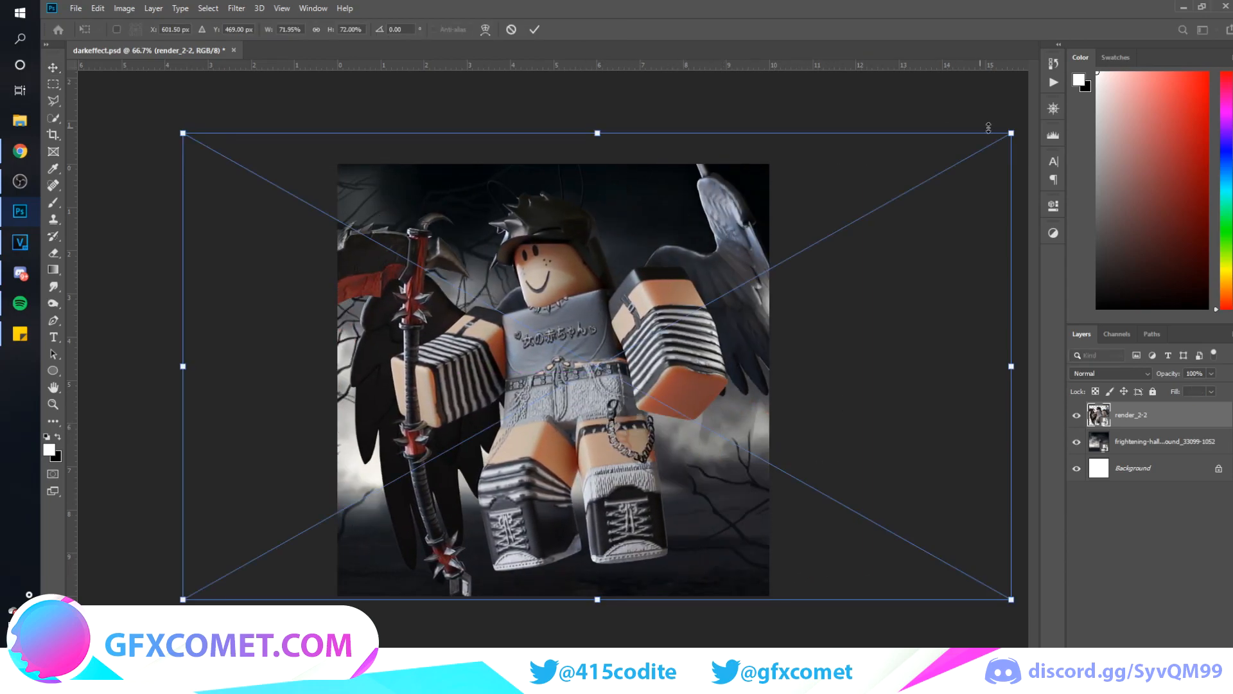
{"action": "left_click_drag", "start_coordinate": [1012, 131], "coordinate": [979, 157]}
{"action": "key", "text": "Return"}
{"action": "left_click_drag", "start_coordinate": [753, 353], "coordinate": [745, 379]}
Rotate the character render slightly clockwise and fine-tune its placement in the scene
{"action": "key", "text": "ctrl+t"}
{"action": "left_click_drag", "start_coordinate": [856, 196], "coordinate": [866, 212]}
{"action": "left_click_drag", "start_coordinate": [940, 224], "coordinate": [959, 215]}
{"action": "key", "text": "Return"}
{"action": "left_click_drag", "start_coordinate": [715, 394], "coordinate": [712, 388]}
{"action": "left_click_drag", "start_coordinate": [712, 388], "coordinate": [707, 386]}
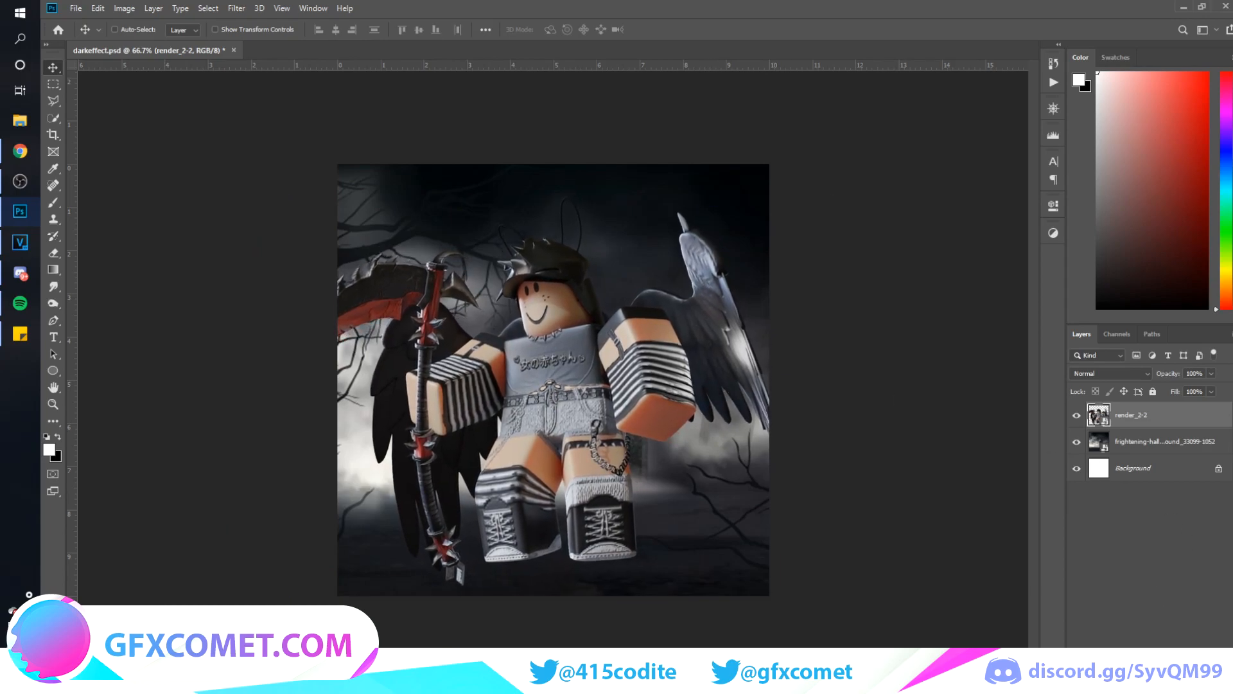
Add a black Solid Color fill layer above the render and set its blend mode to Color
{"action": "left_click", "coordinate": [1150, 687]}
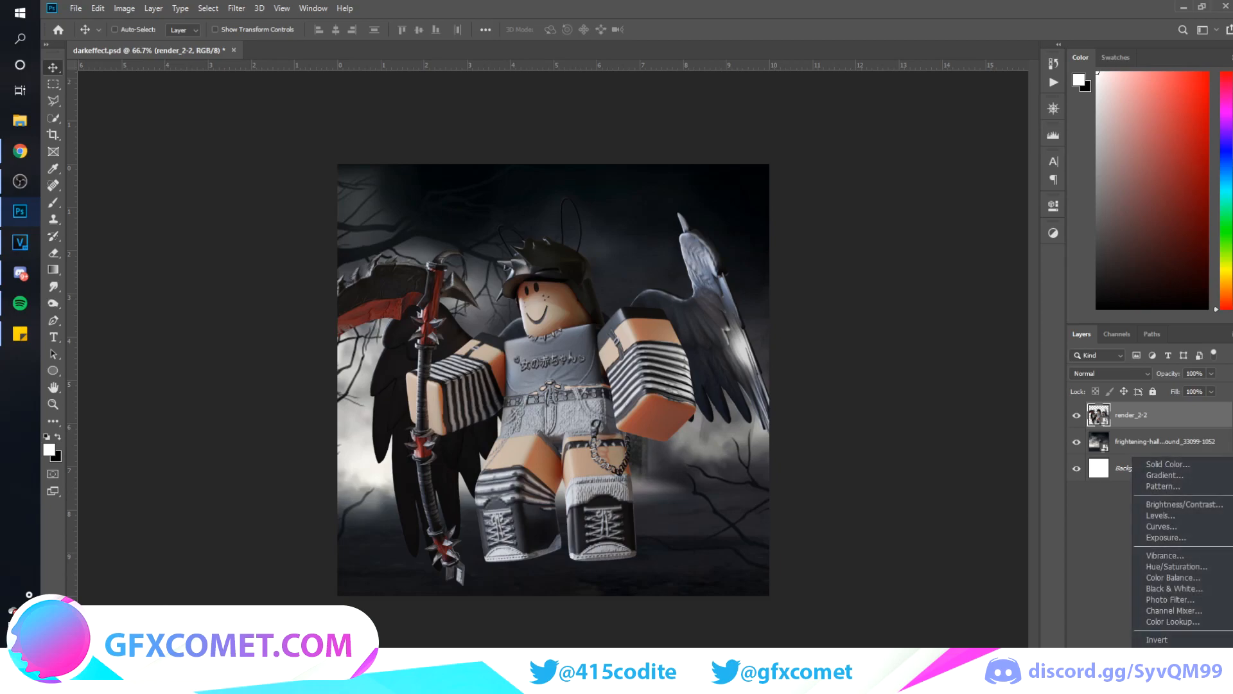
{"action": "left_click", "coordinate": [1164, 673]}
{"action": "left_click", "coordinate": [1150, 687]}
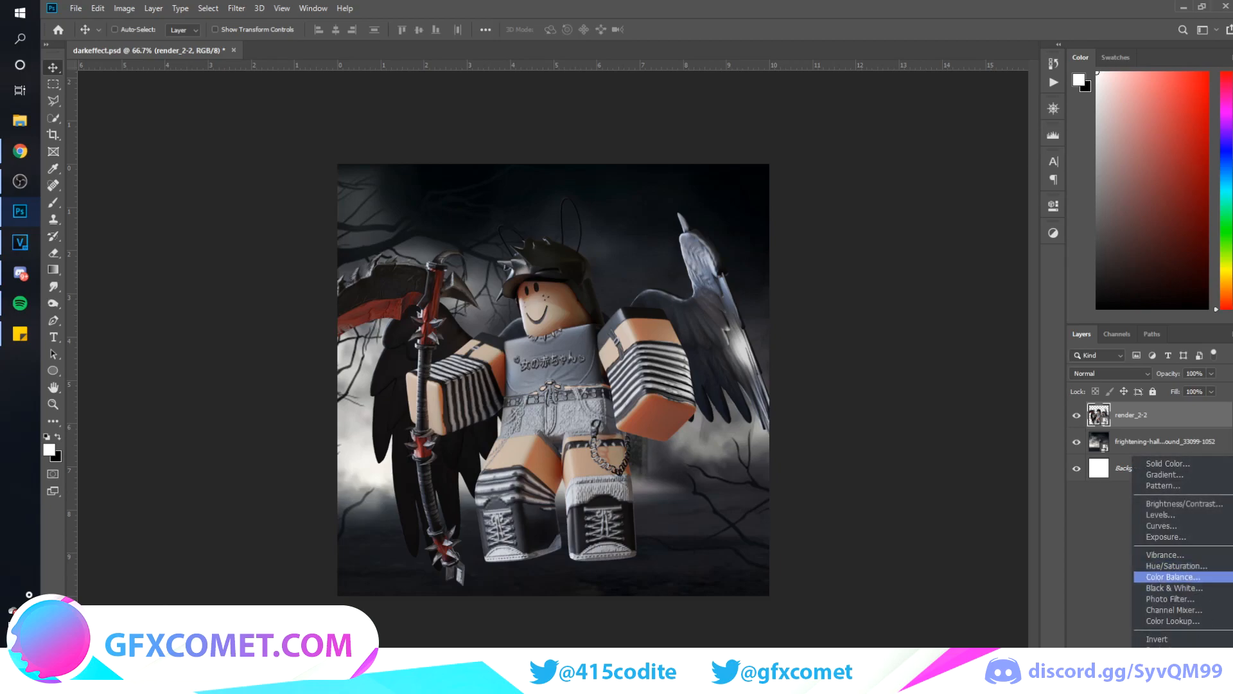
{"action": "left_click", "coordinate": [1168, 464]}
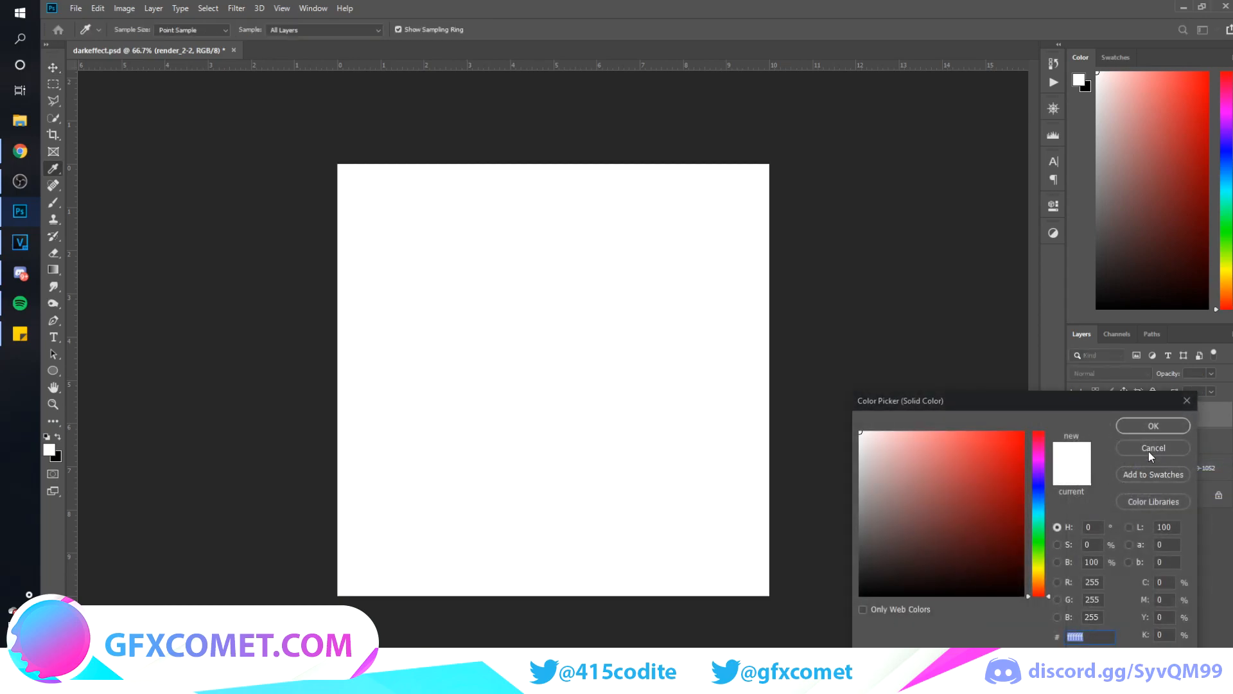
{"action": "left_click_drag", "start_coordinate": [866, 567], "coordinate": [864, 595]}
{"action": "left_click", "coordinate": [1153, 426]}
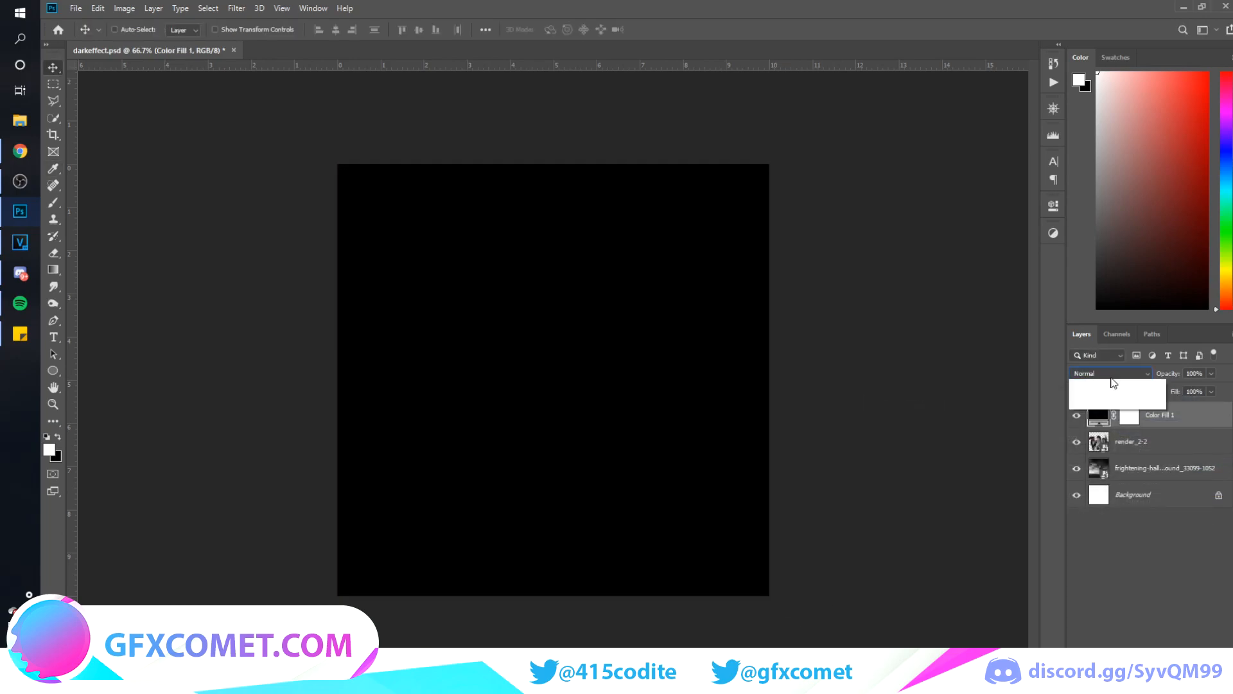
{"action": "left_click", "coordinate": [1112, 377]}
{"action": "left_click", "coordinate": [1120, 672]}
{"action": "left_click", "coordinate": [1124, 598]}
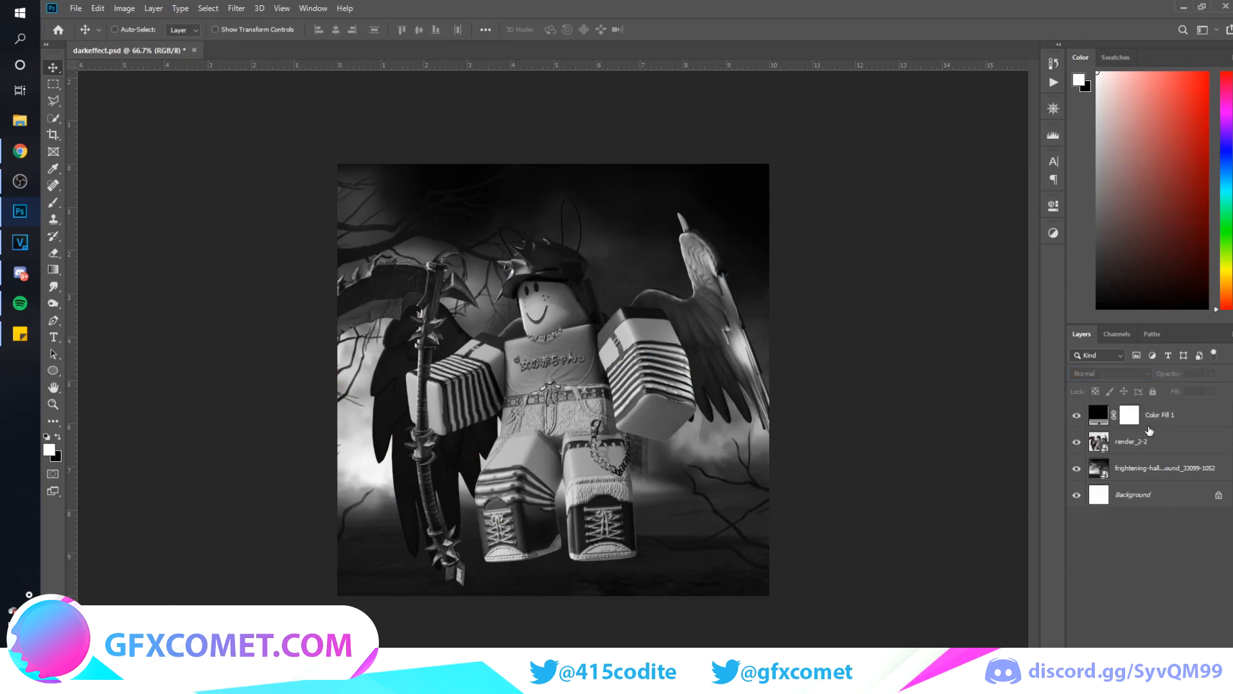
Add a Levels adjustment layer above render_2-2 and clip it to the render
{"action": "left_click", "coordinate": [1161, 441]}
{"action": "left_click", "coordinate": [1137, 682]}
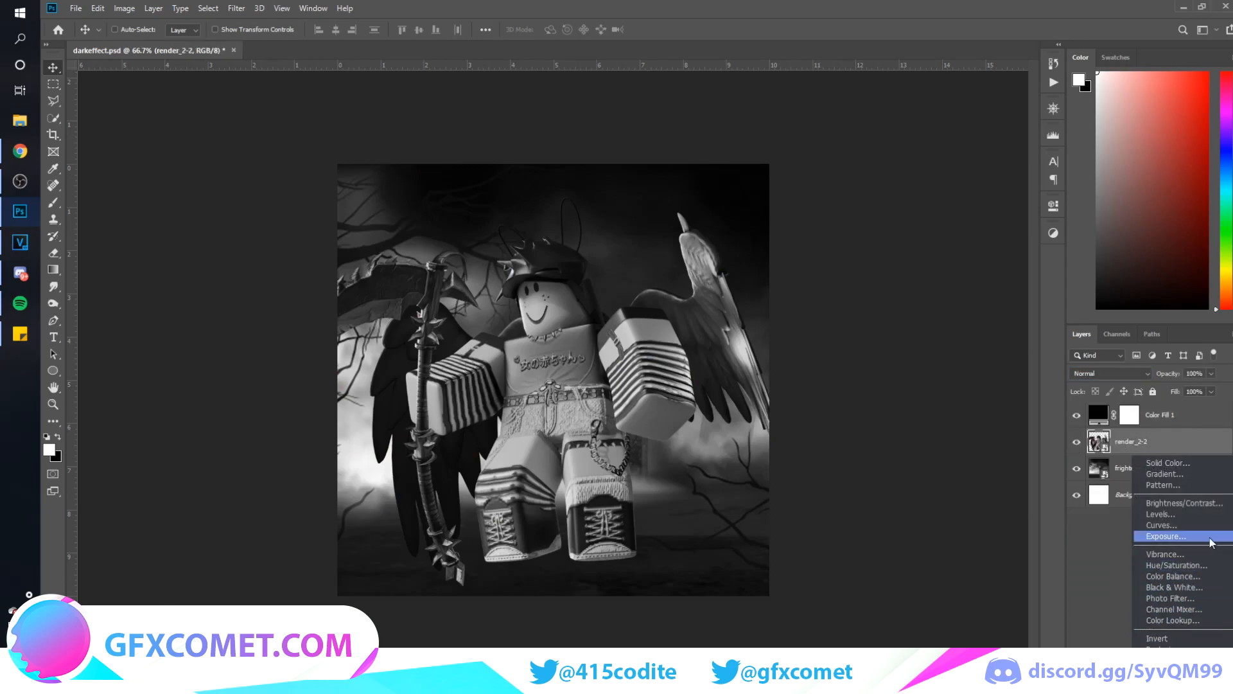
{"action": "left_click", "coordinate": [1161, 514]}
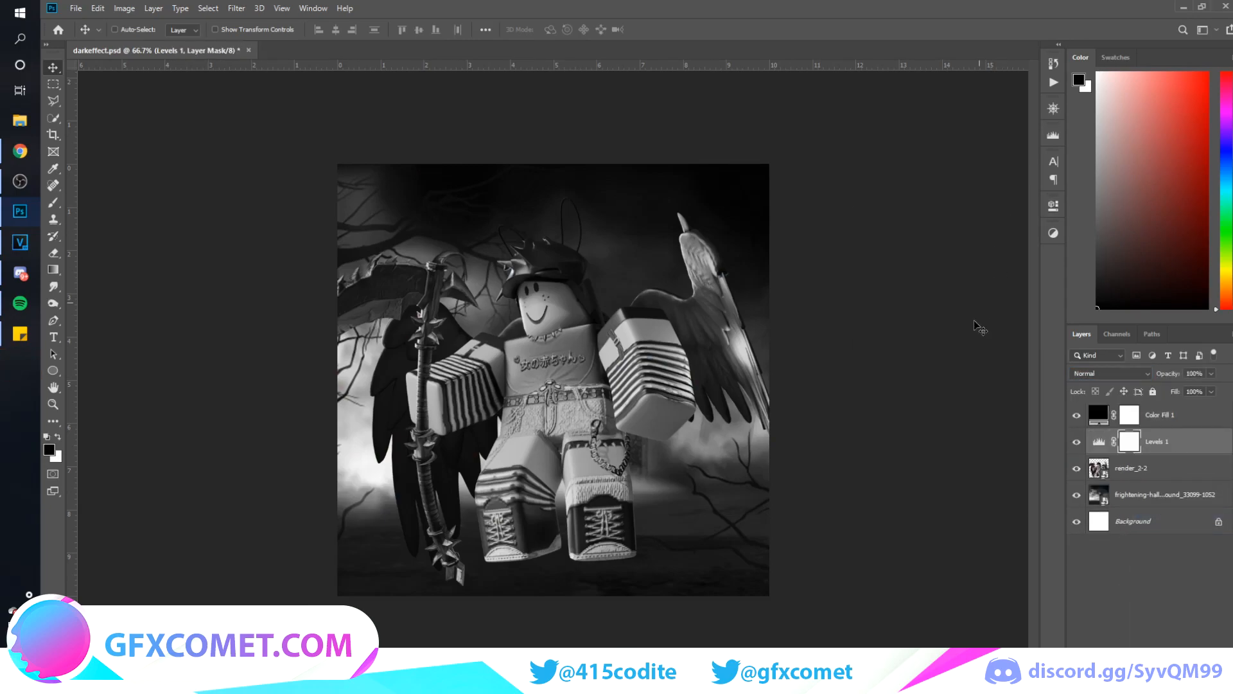
{"action": "mouse_move", "coordinate": [1164, 432]}
{"action": "left_mouse_down"}
{"action": "mouse_move", "coordinate": [1166, 465]}
{"action": "mouse_move", "coordinate": [1172, 453]}
{"action": "left_mouse_up"}
{"action": "left_click", "coordinate": [1172, 452], "text": "alt"}
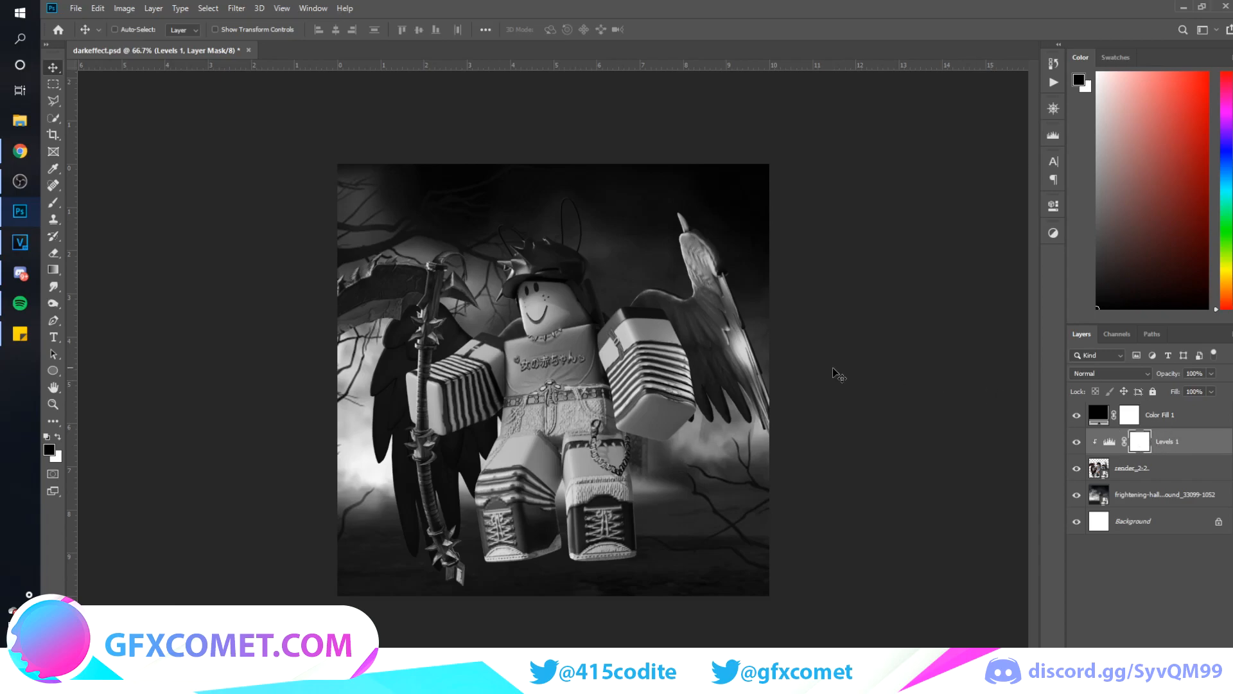
Darken the render with Levels, setting output white to 201, raising output black slightly, setting input white to 220 and lowering the midtones
{"action": "left_click", "coordinate": [1053, 206]}
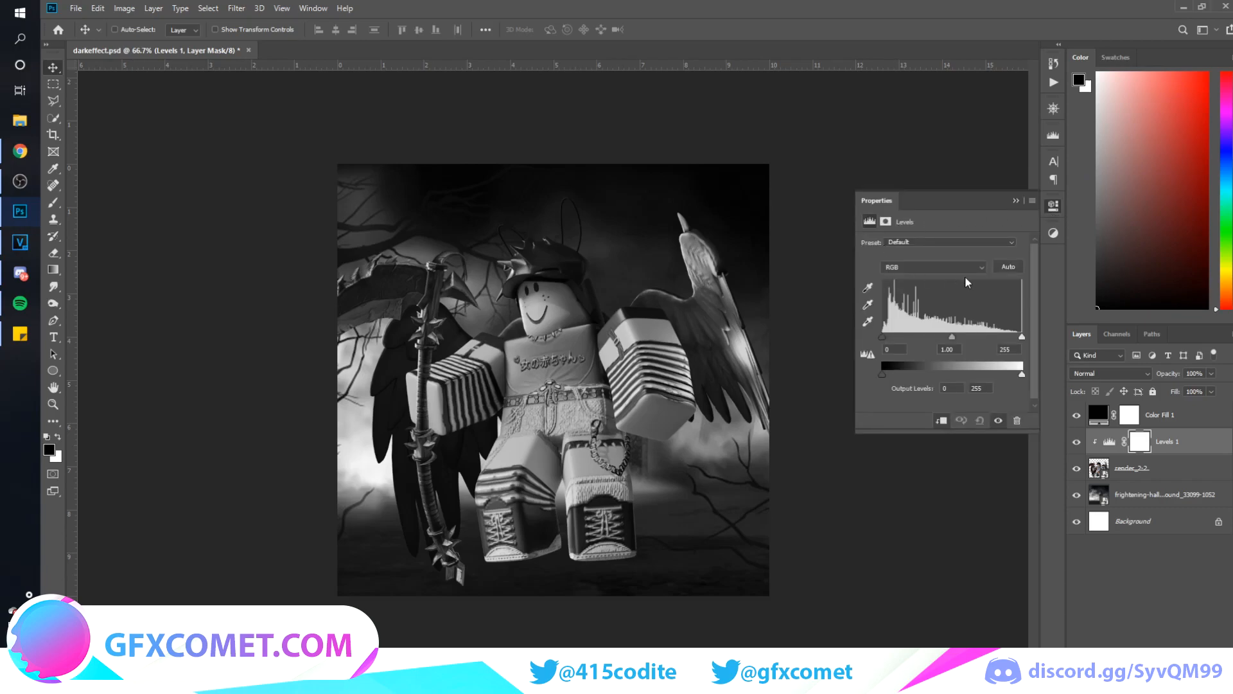
{"action": "left_click_drag", "start_coordinate": [1021, 337], "coordinate": [992, 376]}
{"action": "mouse_move", "coordinate": [881, 373]}
{"action": "left_mouse_down"}
{"action": "mouse_move", "coordinate": [900, 376]}
{"action": "mouse_move", "coordinate": [891, 375]}
{"action": "left_mouse_up"}
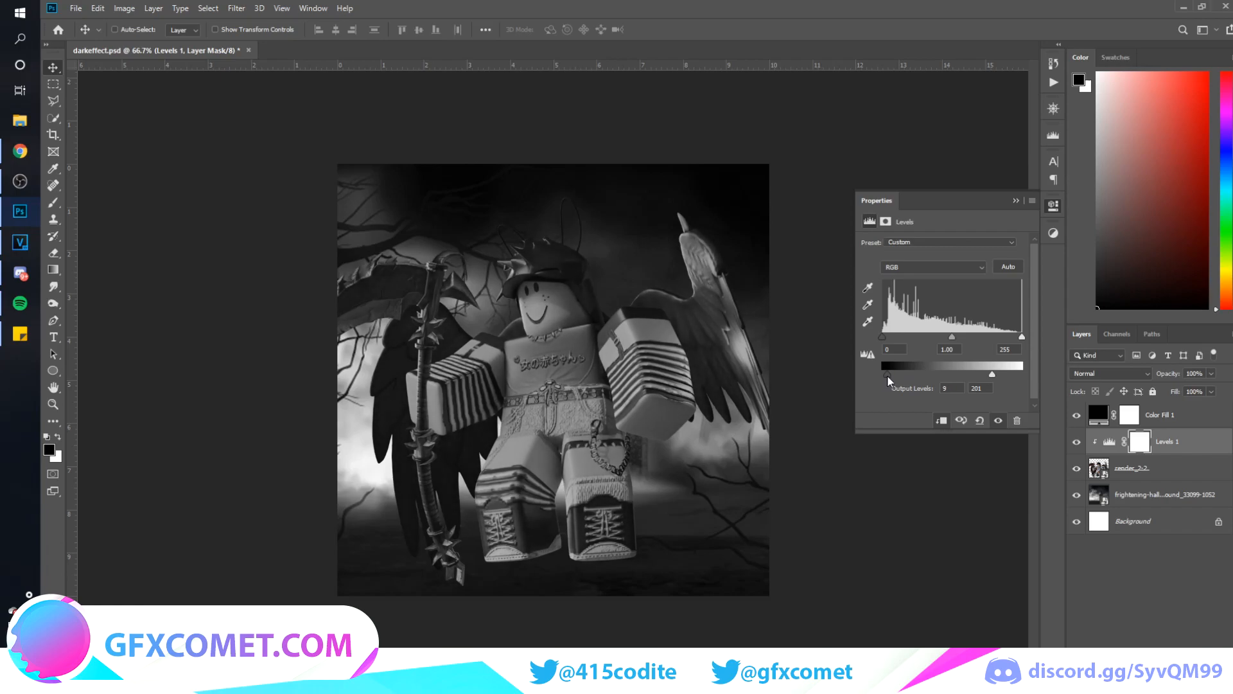
{"action": "left_click_drag", "start_coordinate": [1025, 339], "coordinate": [954, 340]}
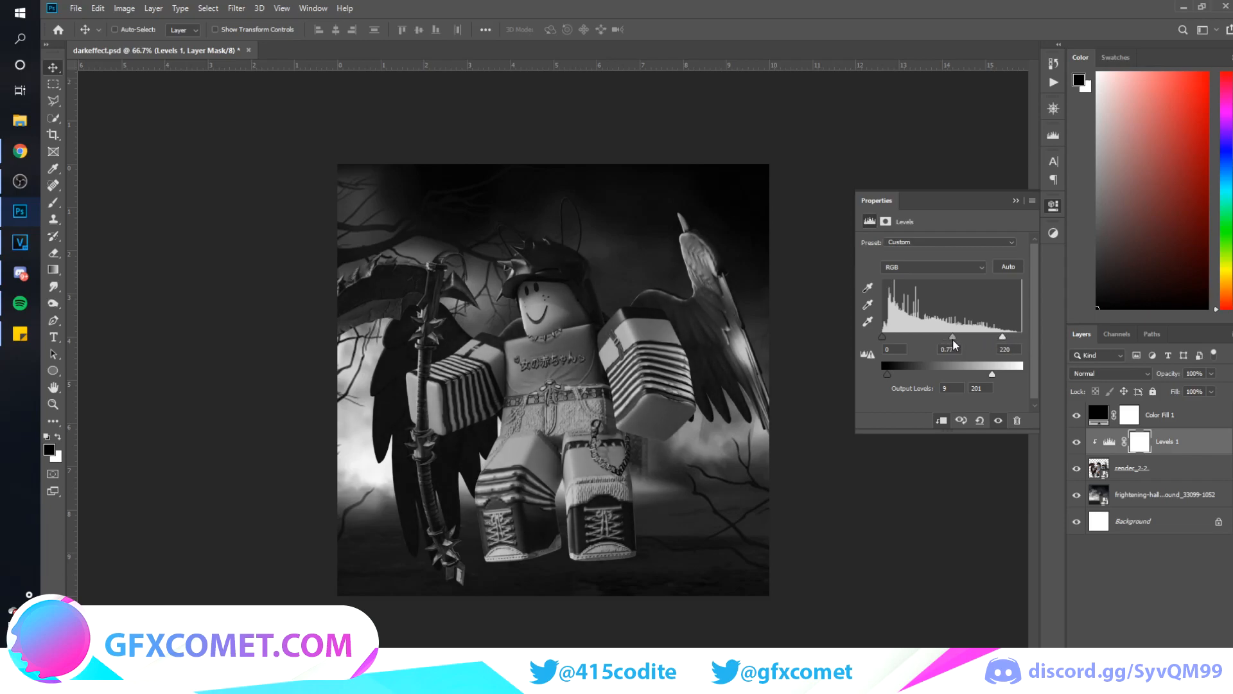
{"action": "mouse_move", "coordinate": [881, 338]}
{"action": "left_mouse_down"}
{"action": "mouse_move", "coordinate": [893, 338]}
{"action": "mouse_move", "coordinate": [874, 339]}
{"action": "left_mouse_up"}
{"action": "left_click", "coordinate": [1016, 201]}
Hide the black color fill layer, compare the render with and without Levels, and delete the fill layer
{"action": "left_click", "coordinate": [1076, 415]}
{"action": "left_click", "coordinate": [1185, 427]}
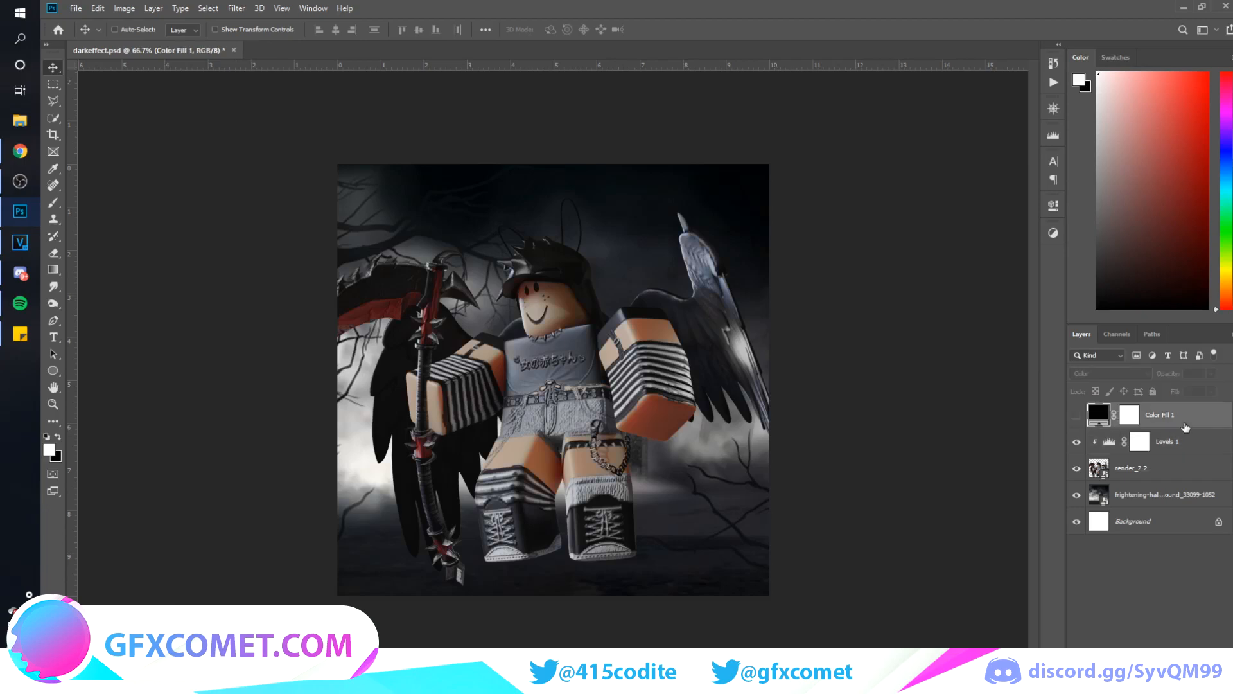
{"action": "left_click", "coordinate": [1079, 445]}
{"action": "left_click", "coordinate": [1077, 442]}
{"action": "left_click", "coordinate": [1078, 443]}
{"action": "left_click", "coordinate": [1078, 443]}
{"action": "key", "text": "Delete"}
Create a new empty layer between the graveyard background image and the character render
{"action": "left_click", "coordinate": [1162, 475]}
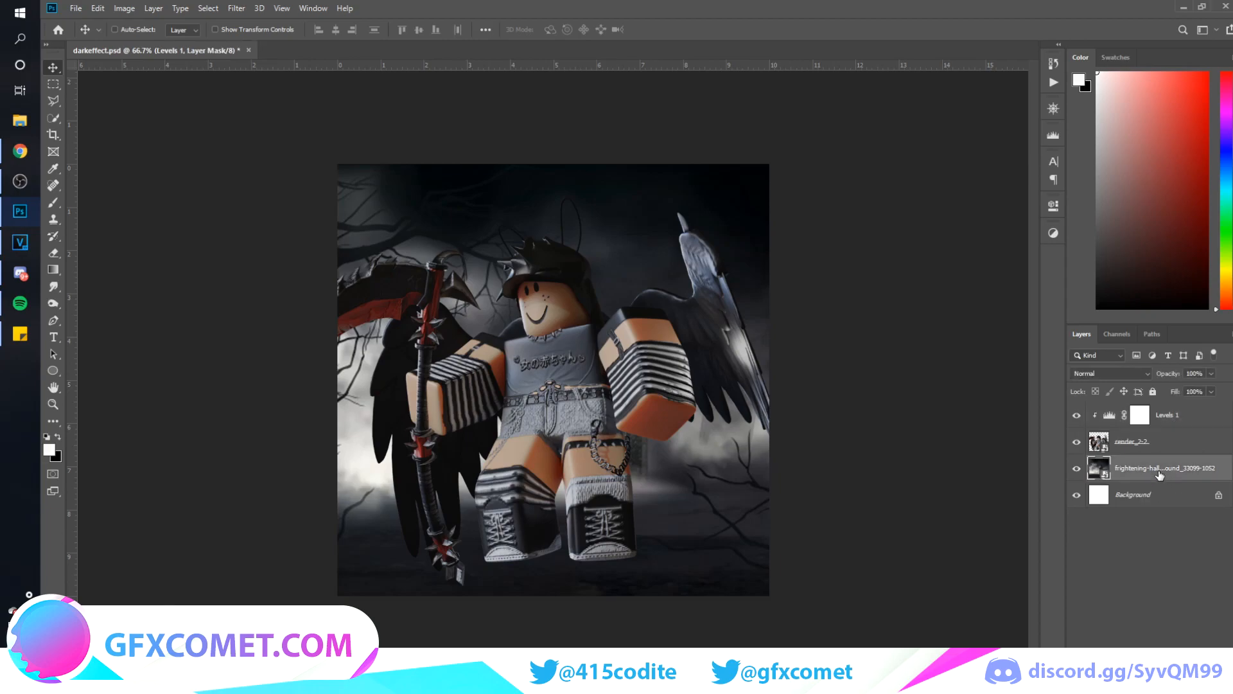
{"action": "key", "text": "ctrl+shift+alt+n"}
{"action": "key", "text": "x"}
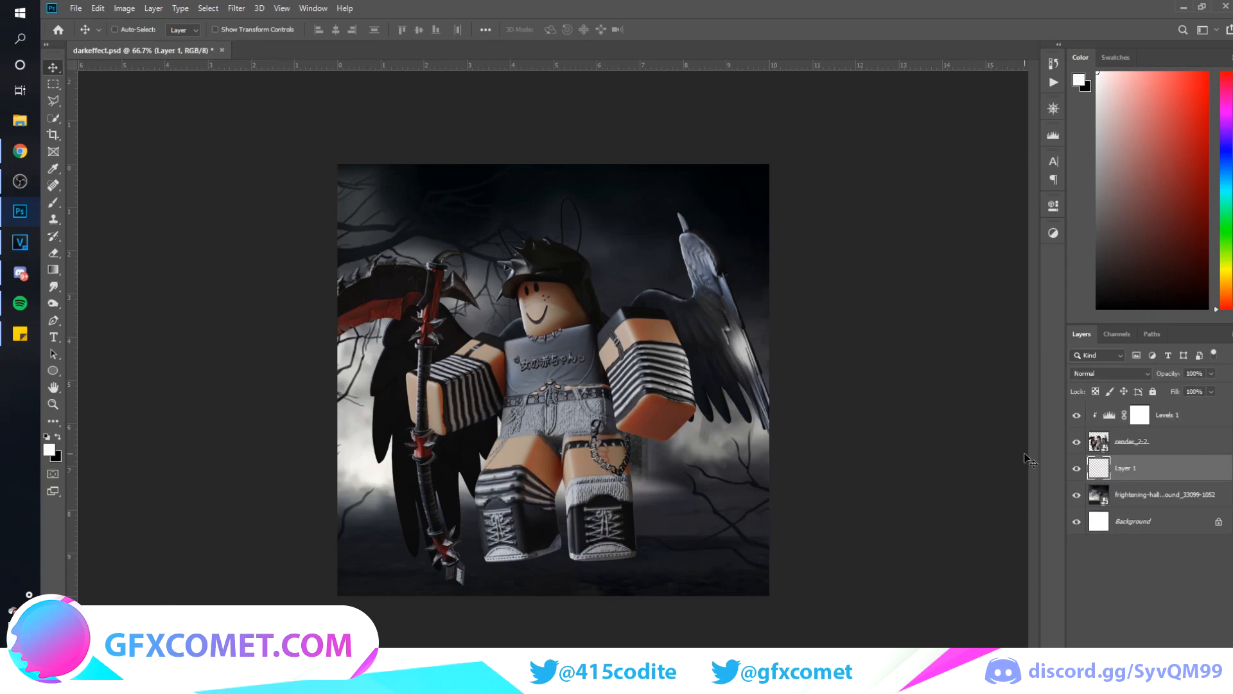
Paint a soft black contact shadow under the character's shoes with a small brush and set the layer's opacity to 68%
{"action": "key", "text": "b"}
{"action": "key", "text": "x"}
{"action": "key", "text": "bracketleft"}
{"action": "key", "text": "bracketleft"}
{"action": "key", "text": "bracketleft"}
{"action": "key", "text": "bracketleft"}
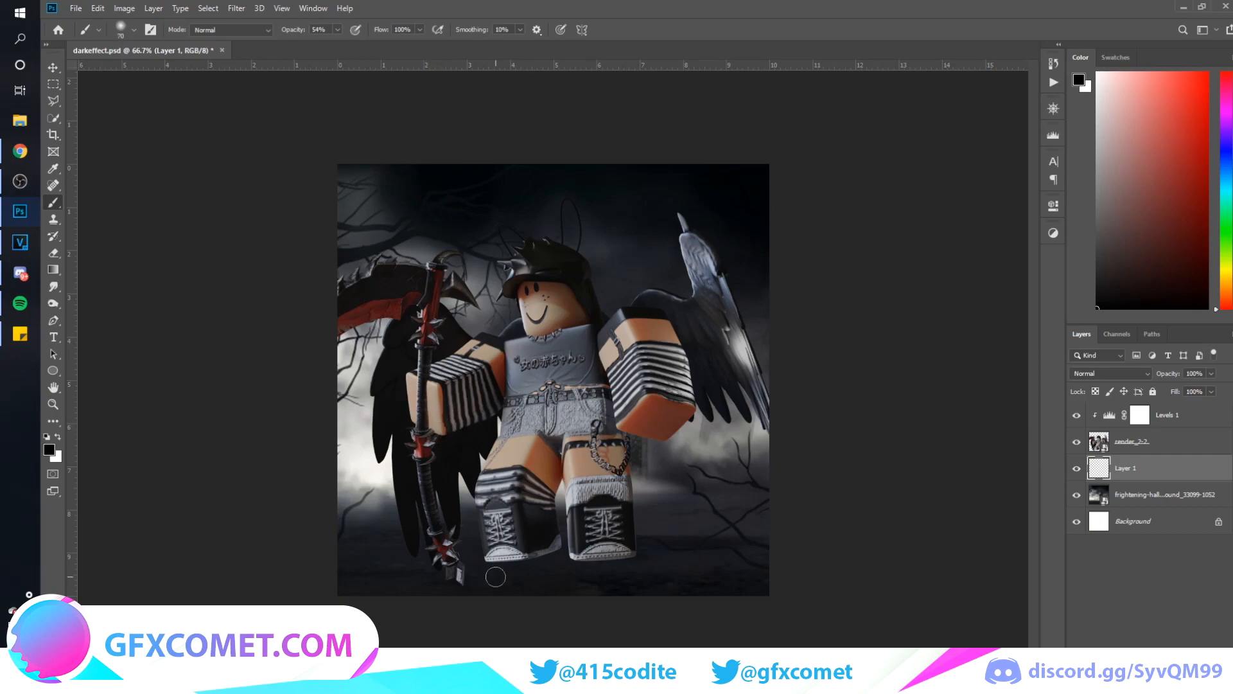
{"action": "key", "text": "bracketleft"}
{"action": "key", "text": "bracketleft"}
{"action": "mouse_move", "coordinate": [488, 557]}
{"action": "left_mouse_down"}
{"action": "mouse_move", "coordinate": [556, 548]}
{"action": "mouse_move", "coordinate": [503, 560]}
{"action": "left_mouse_up"}
{"action": "key", "text": "v"}
{"action": "left_click_drag", "start_coordinate": [1167, 372], "coordinate": [1147, 385]}
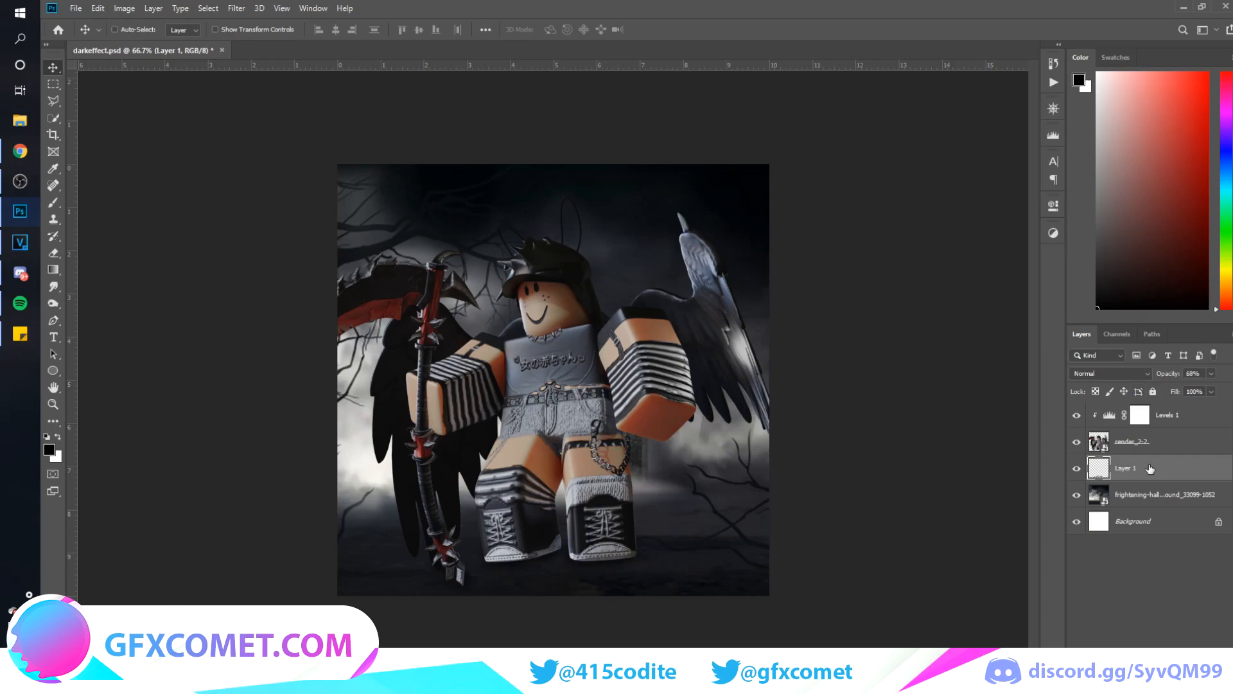
Duplicate the render_2-2 layer directly beneath the original and rasterize the copy
{"action": "left_click", "coordinate": [1149, 441]}
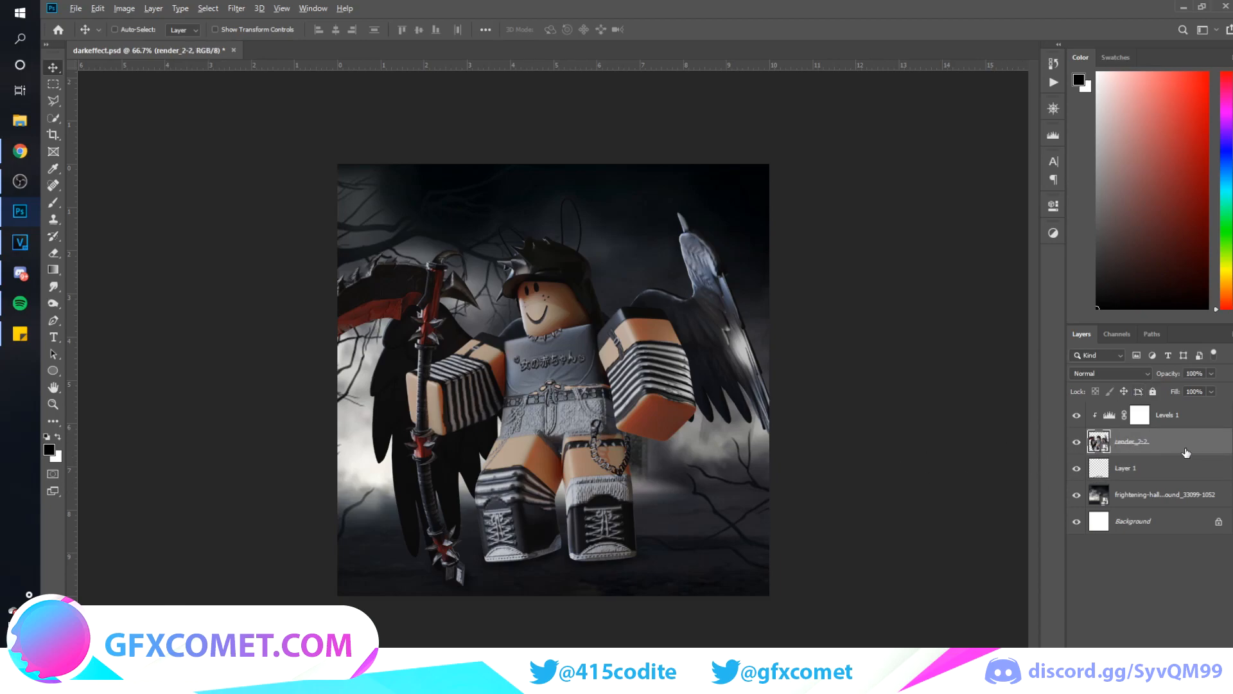
{"action": "left_click_drag", "start_coordinate": [1147, 446], "coordinate": [1091, 458]}
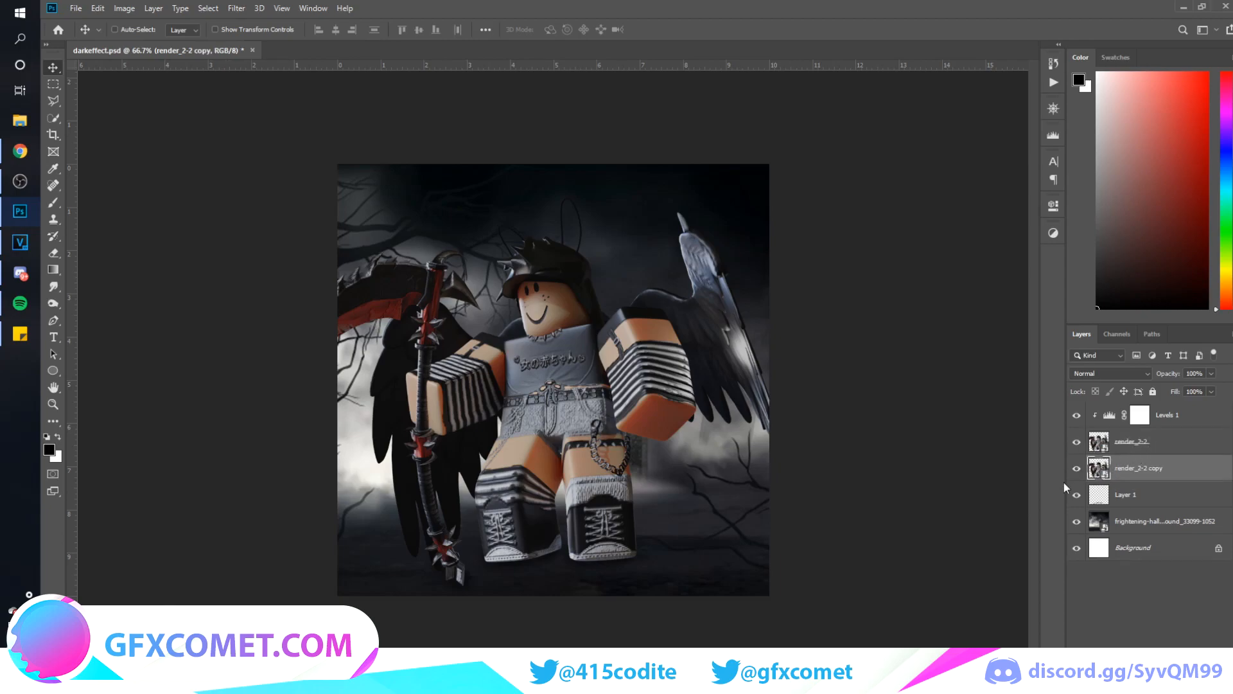
{"action": "right_click", "coordinate": [1193, 470]}
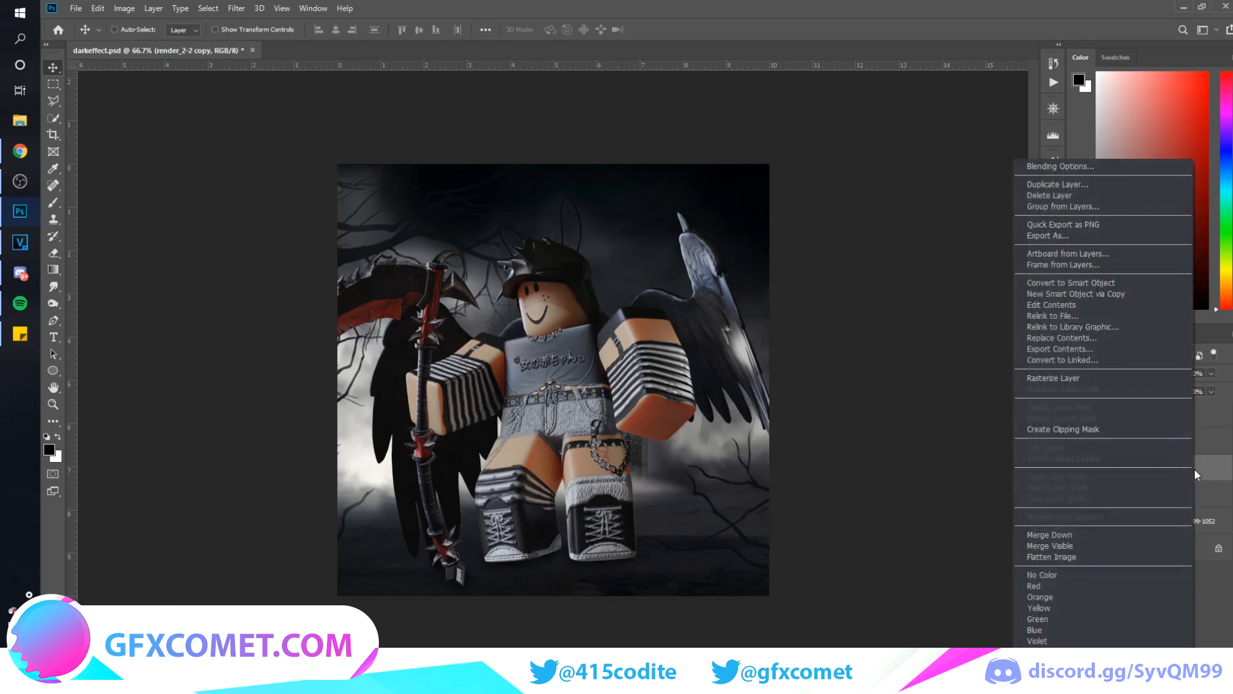
{"action": "left_click", "coordinate": [1064, 377]}
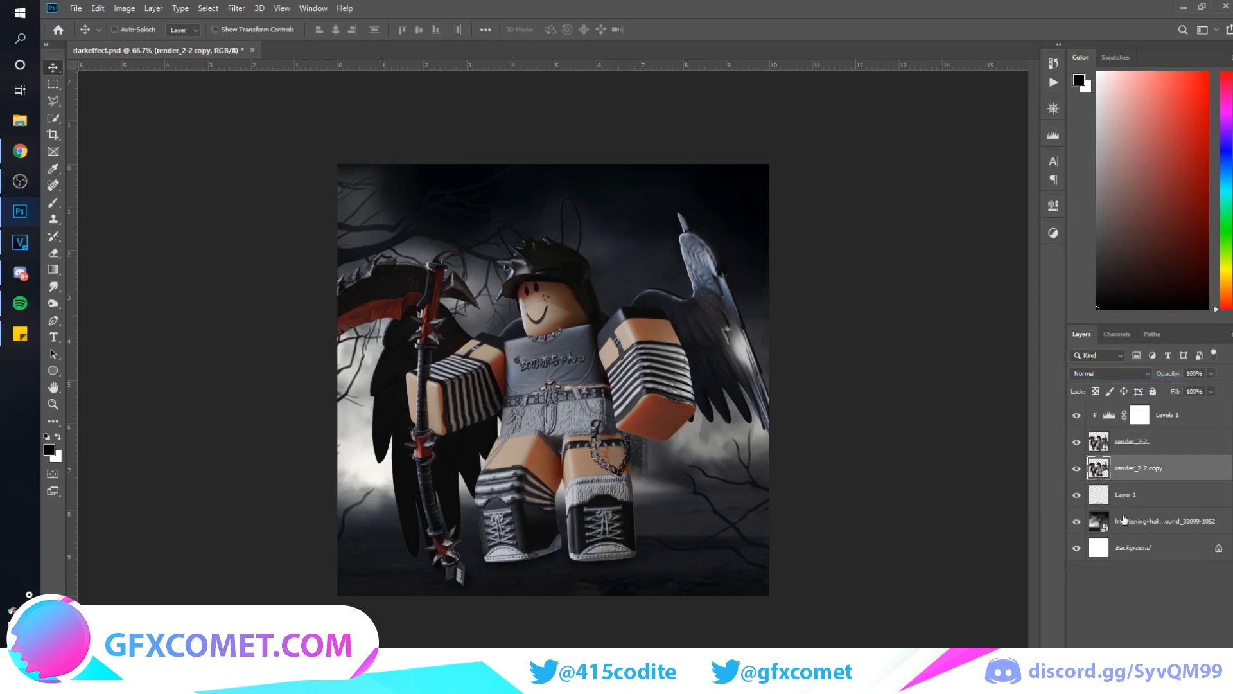
Select the outline of the render copy, fill it with black, and deselect it
{"action": "left_click", "coordinate": [1099, 468], "text": "ctrl"}
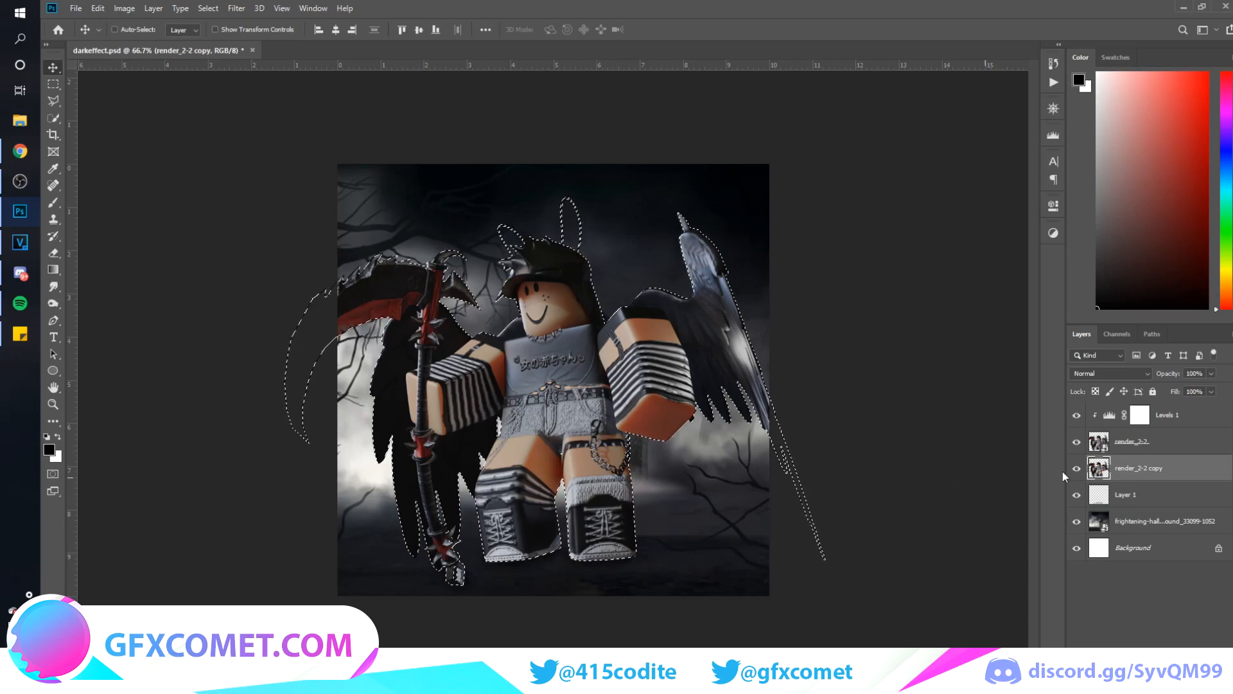
{"action": "key", "text": "alt+BackSpace"}
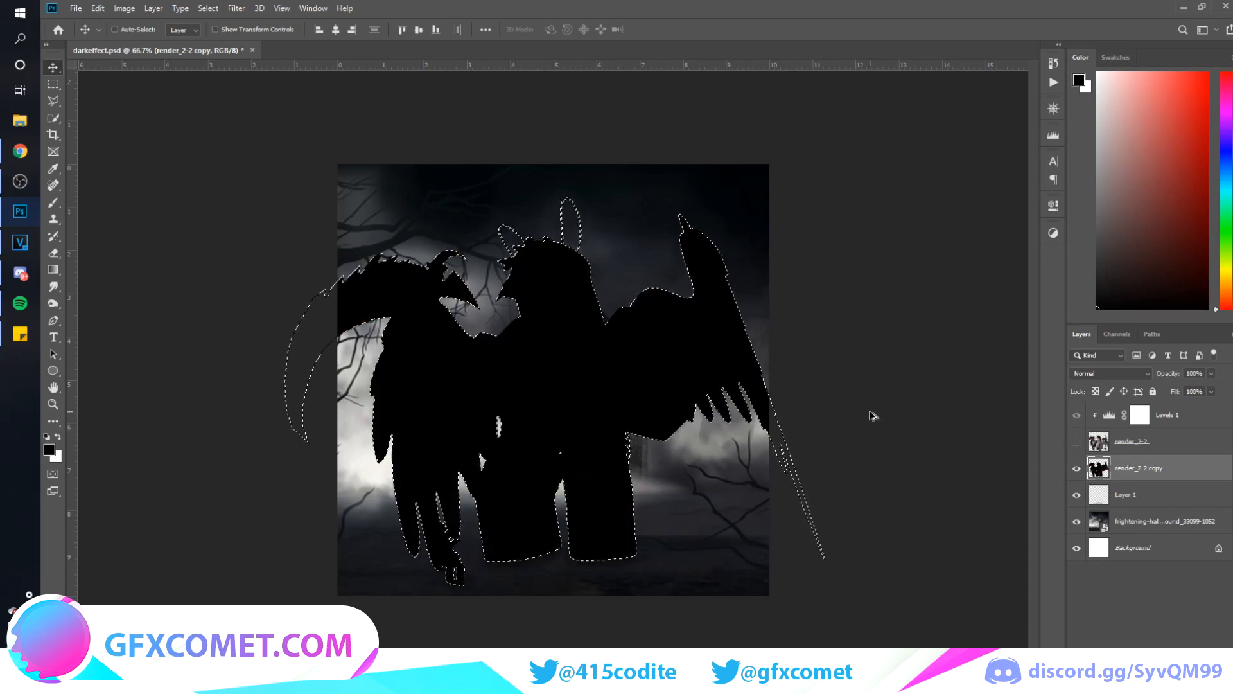
{"action": "key", "text": "ctrl+d"}
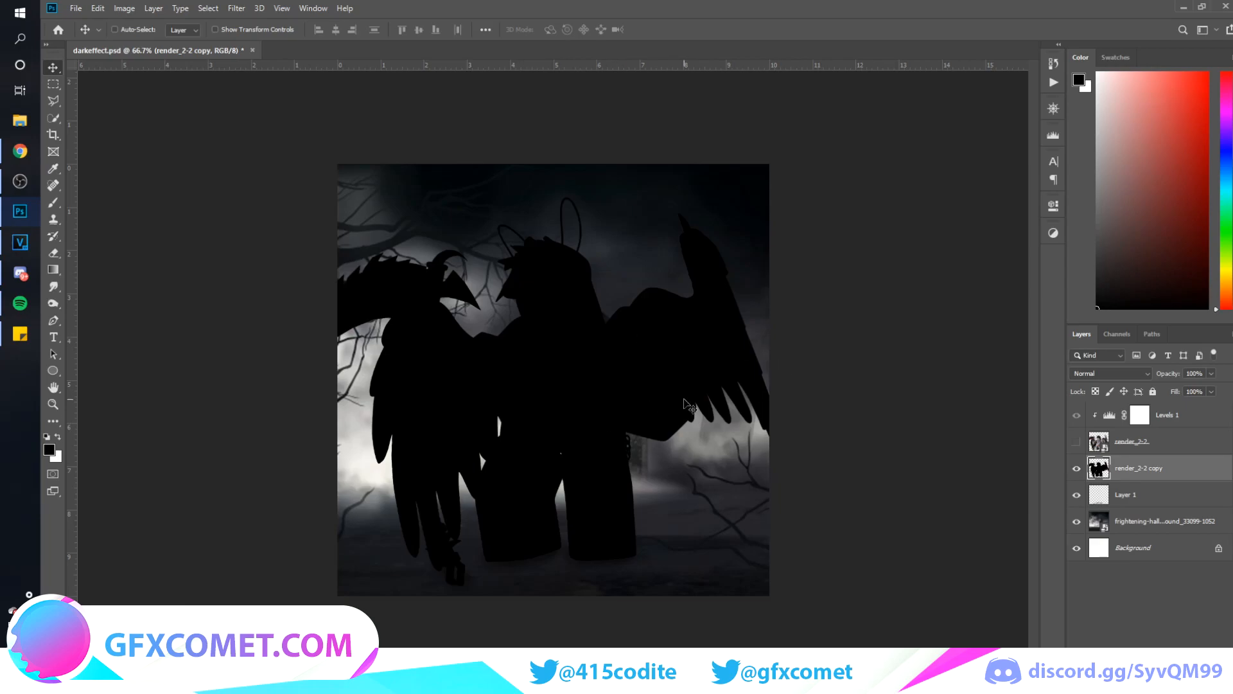
Restore the silhouette selection and clear it again with Deselect
{"action": "key", "text": "ctrl+shift+d"}
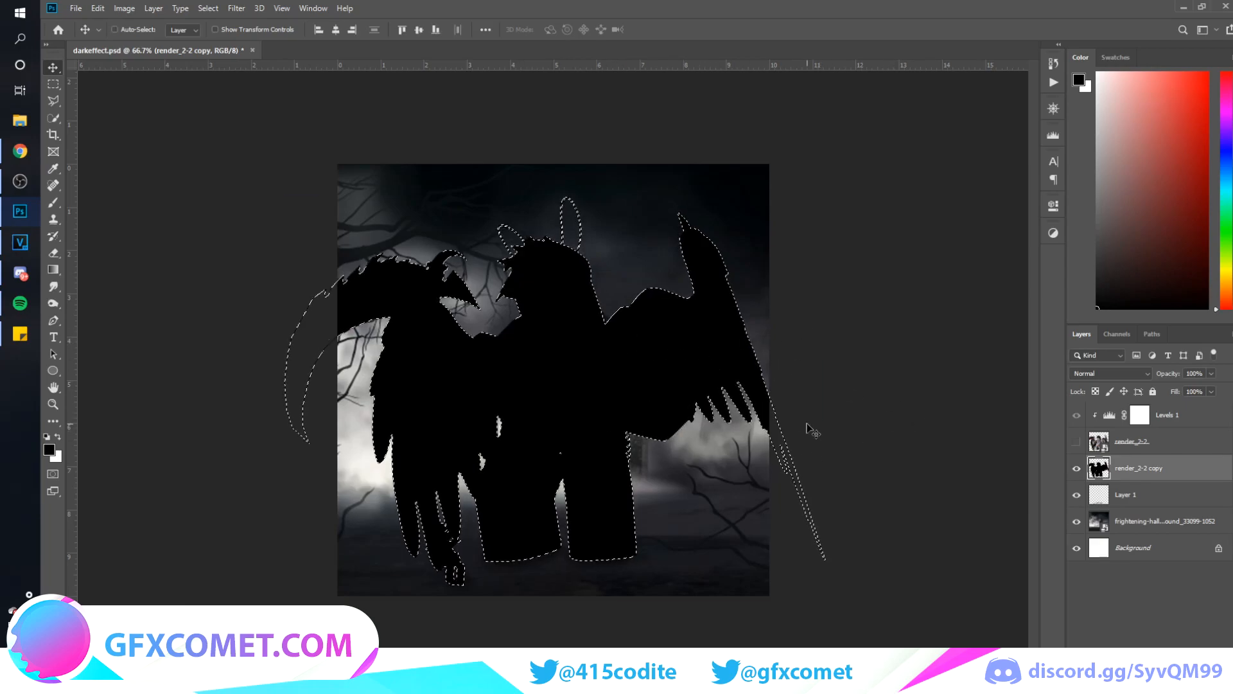
{"action": "key", "text": "ctrl+d"}
{"action": "key", "text": "ctrl+shift+d"}
{"action": "left_click", "coordinate": [208, 8]}
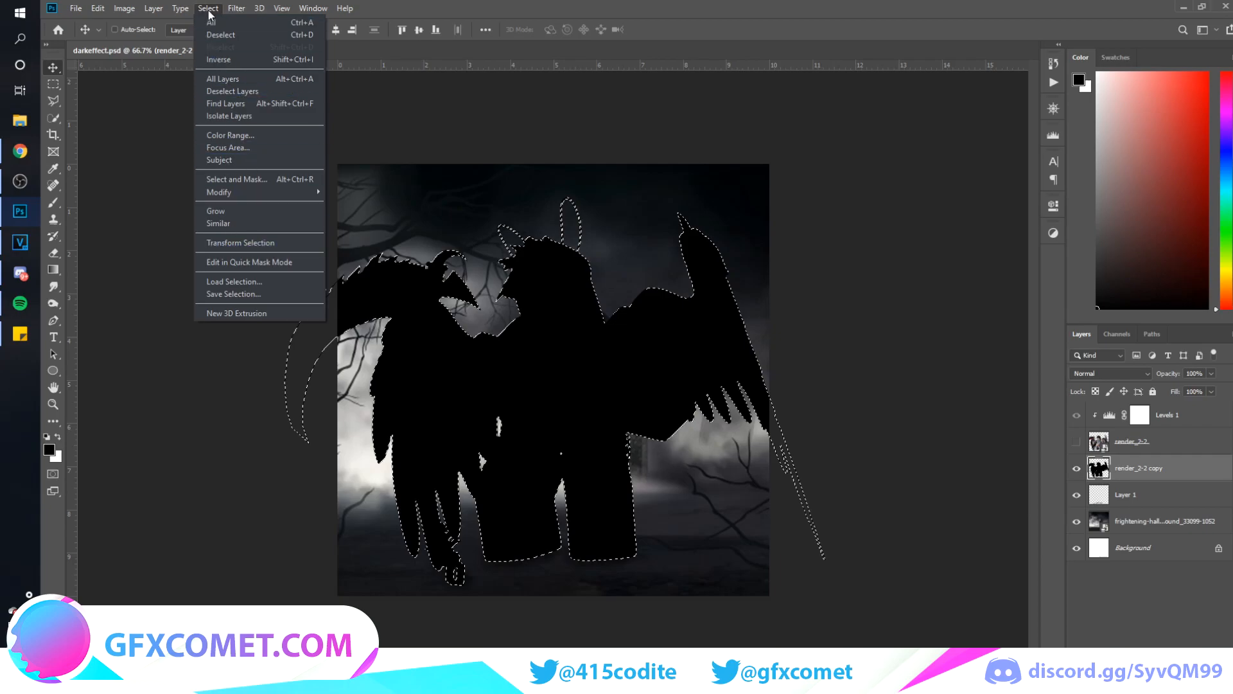
{"action": "left_click", "coordinate": [213, 35]}
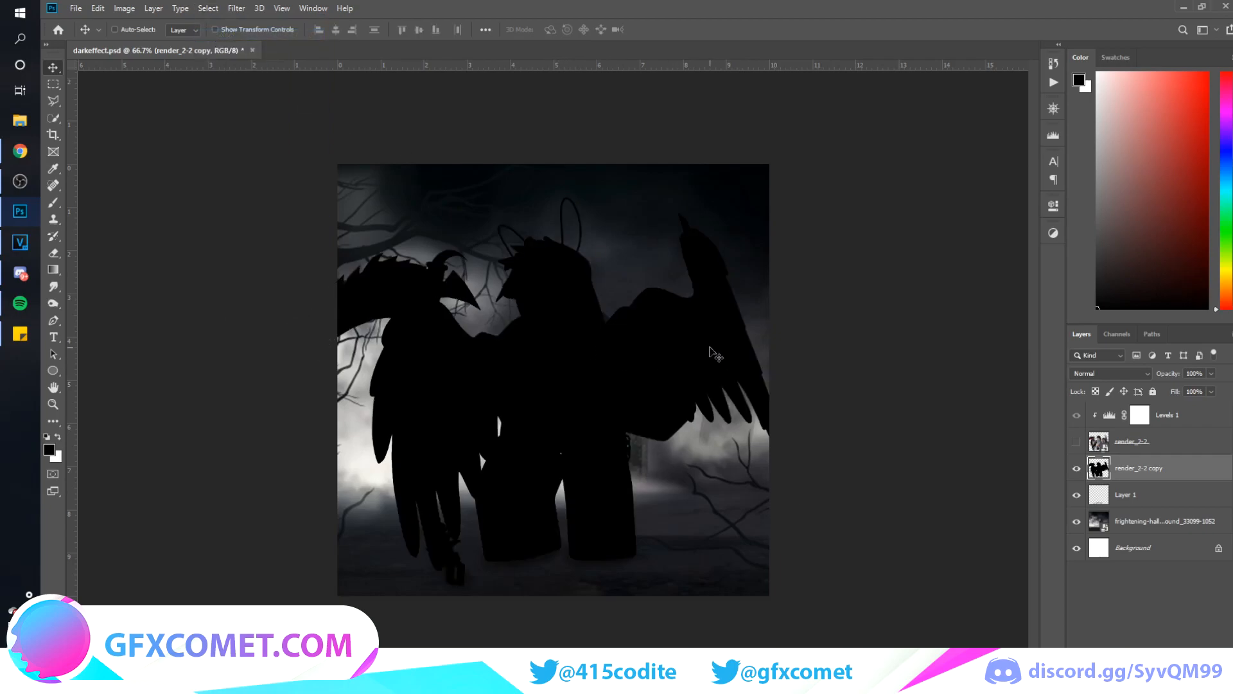
Flip the black silhouette vertically, squash it to about 58% height, show the original render, and move the silhouette up under the feet
{"action": "key", "text": "ctrl+t"}
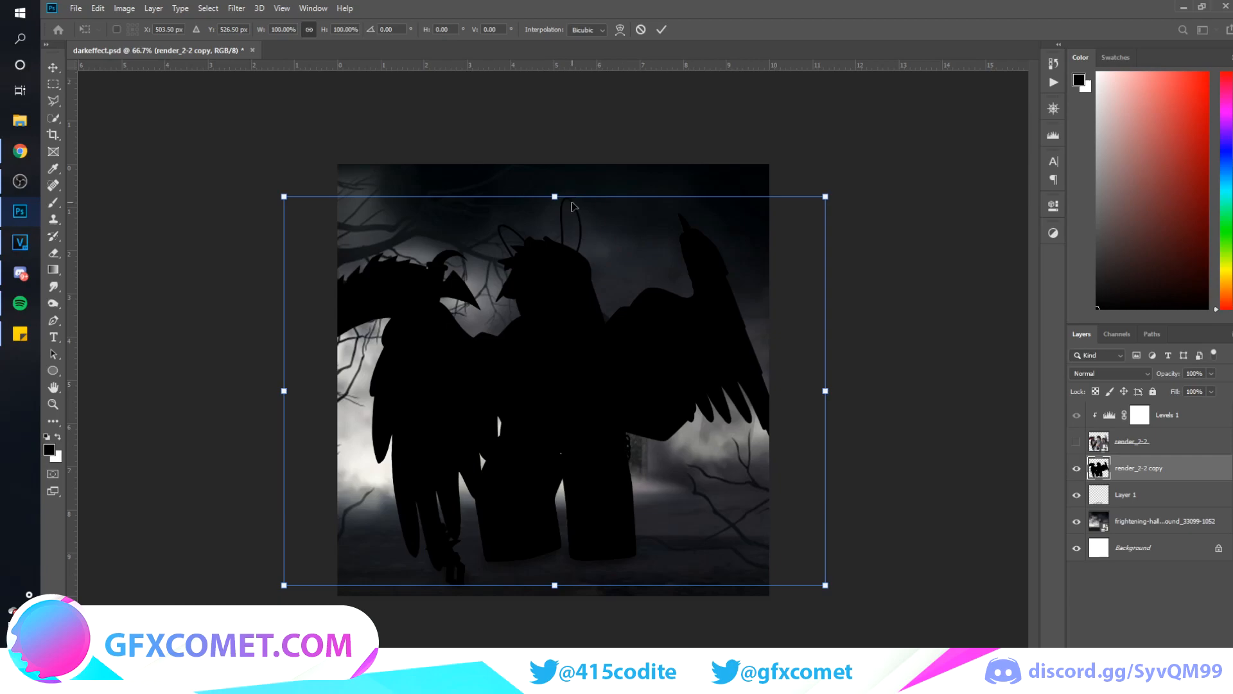
{"action": "key", "text": "ctrl+minus"}
{"action": "left_click_drag", "start_coordinate": [560, 238], "coordinate": [751, 603]}
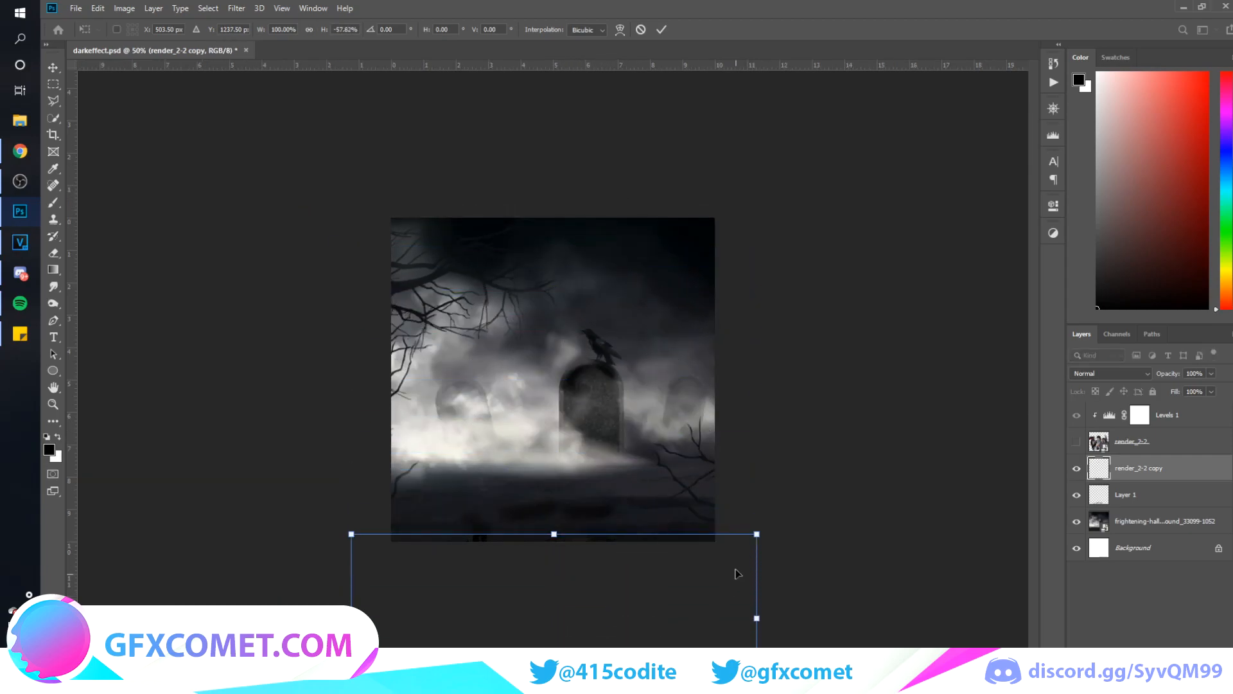
{"action": "key", "text": "Return"}
{"action": "left_click", "coordinate": [1076, 442]}
{"action": "left_click_drag", "start_coordinate": [635, 524], "coordinate": [635, 494]}
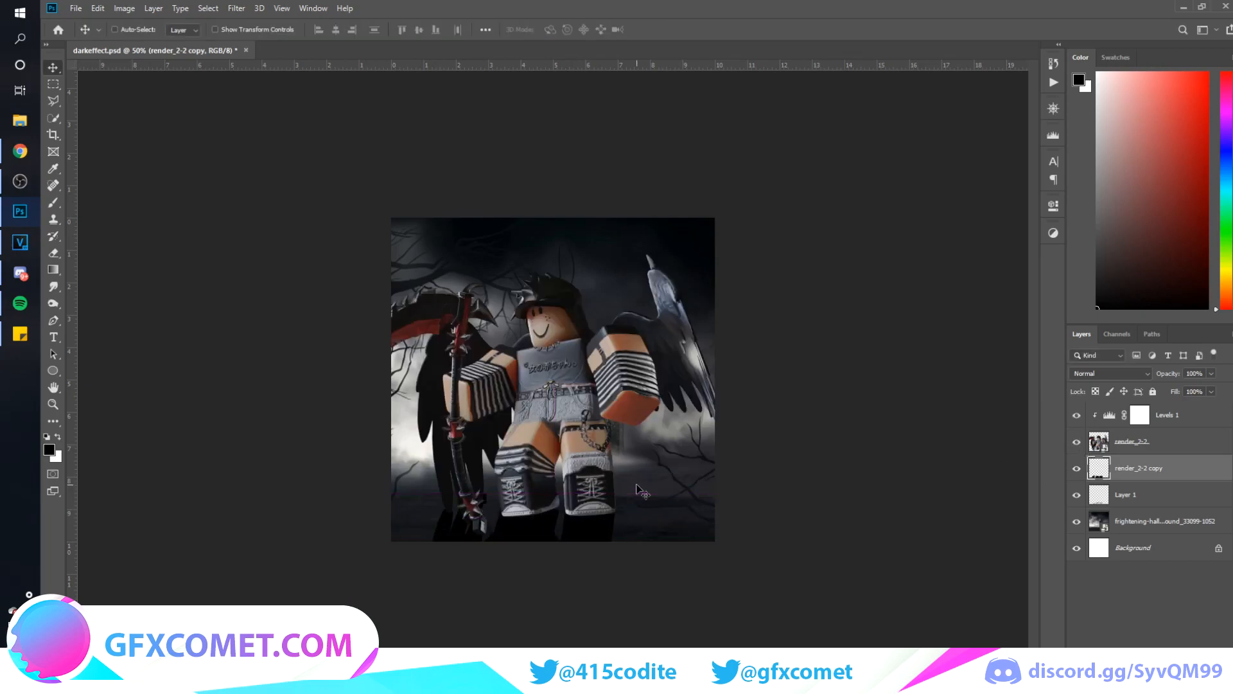
Warp the upper part of the flipped silhouette to fit it beneath the character's feet and scythe
{"action": "key", "text": "ctrl+t"}
{"action": "right_click", "coordinate": [517, 522]}
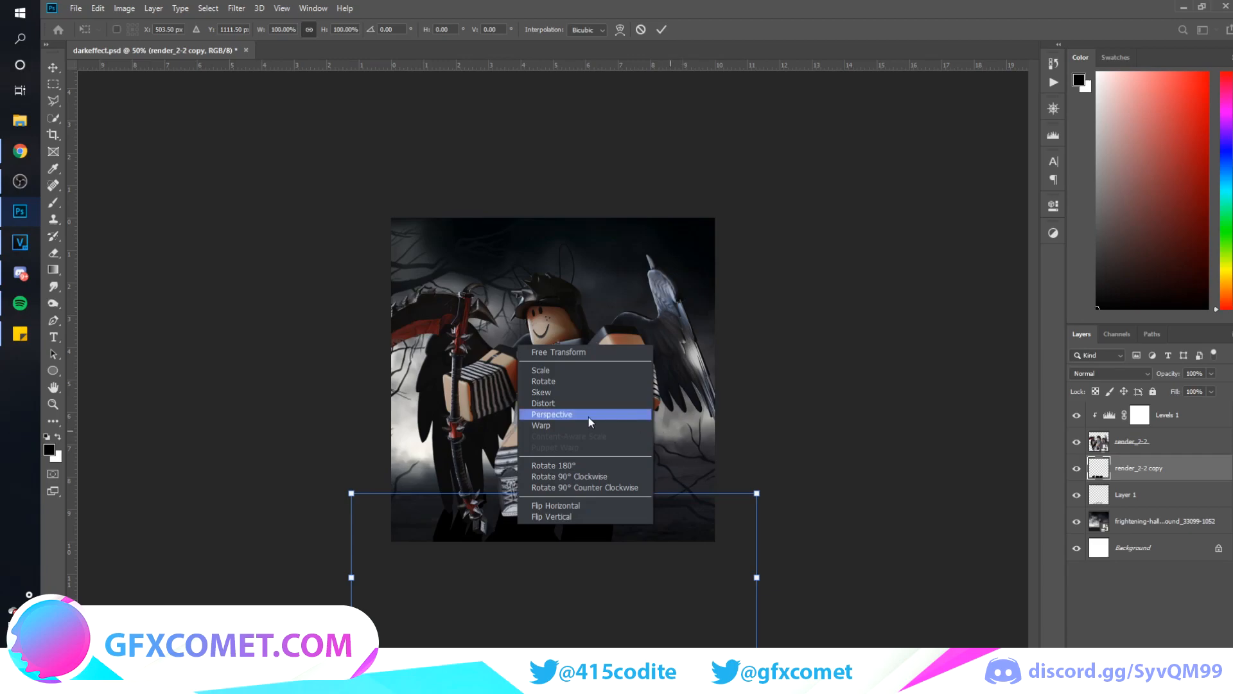
{"action": "left_click", "coordinate": [556, 426]}
{"action": "left_click_drag", "start_coordinate": [355, 495], "coordinate": [336, 539]}
{"action": "left_click_drag", "start_coordinate": [489, 481], "coordinate": [418, 498]}
{"action": "key", "text": "Return"}
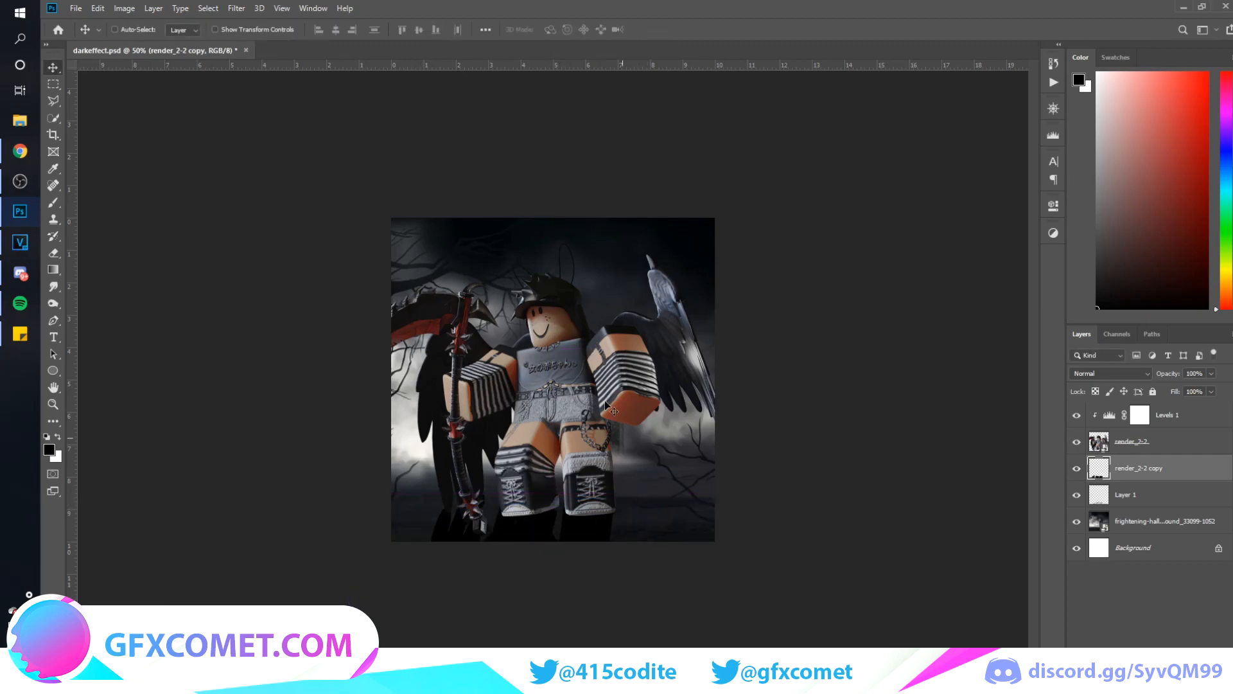
Apply a Gaussian Blur with a 3.2-pixel radius to the black shadow silhouette layer
{"action": "key", "text": "ctrl+plus"}
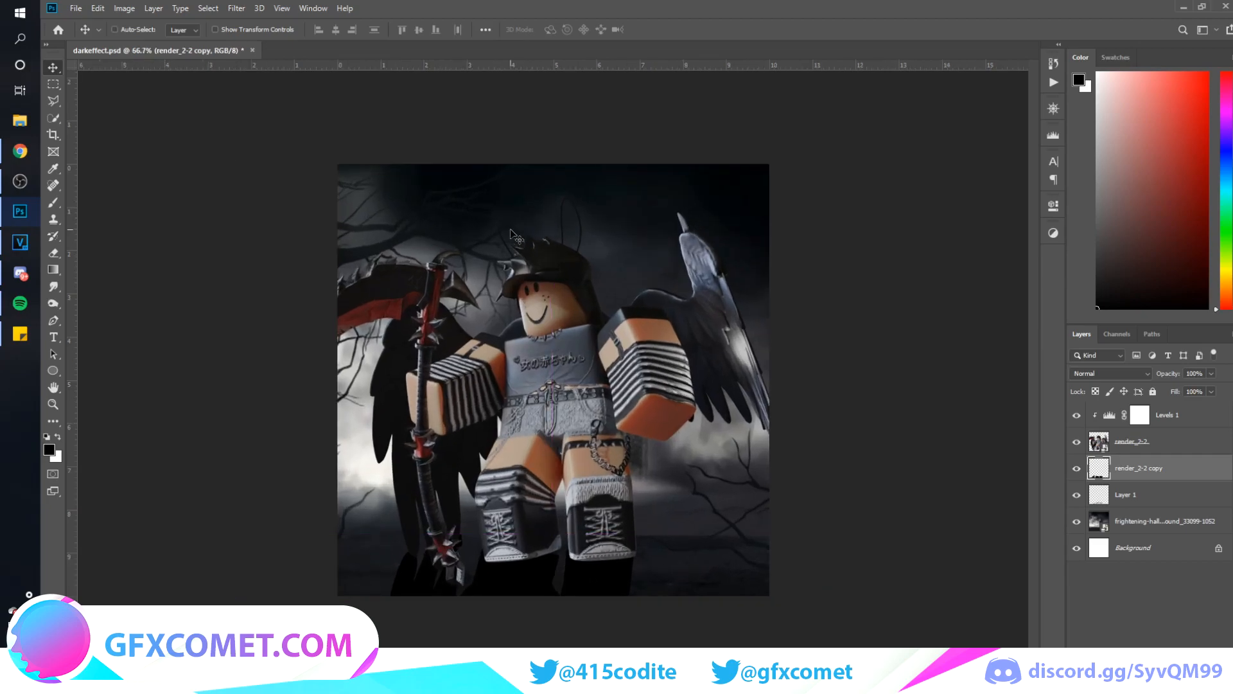
{"action": "left_click", "coordinate": [238, 7]}
{"action": "mouse_move", "coordinate": [379, 155]}
{"action": "left_click", "coordinate": [422, 201]}
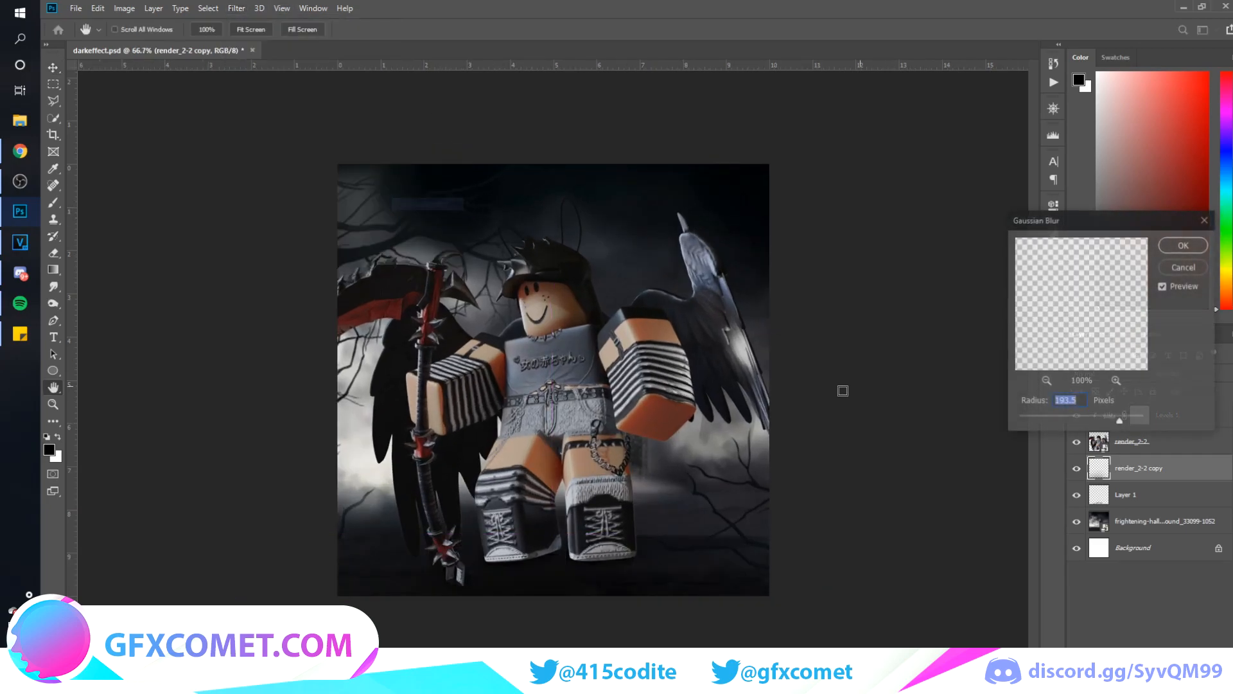
{"action": "left_click_drag", "start_coordinate": [1067, 416], "coordinate": [1029, 418]}
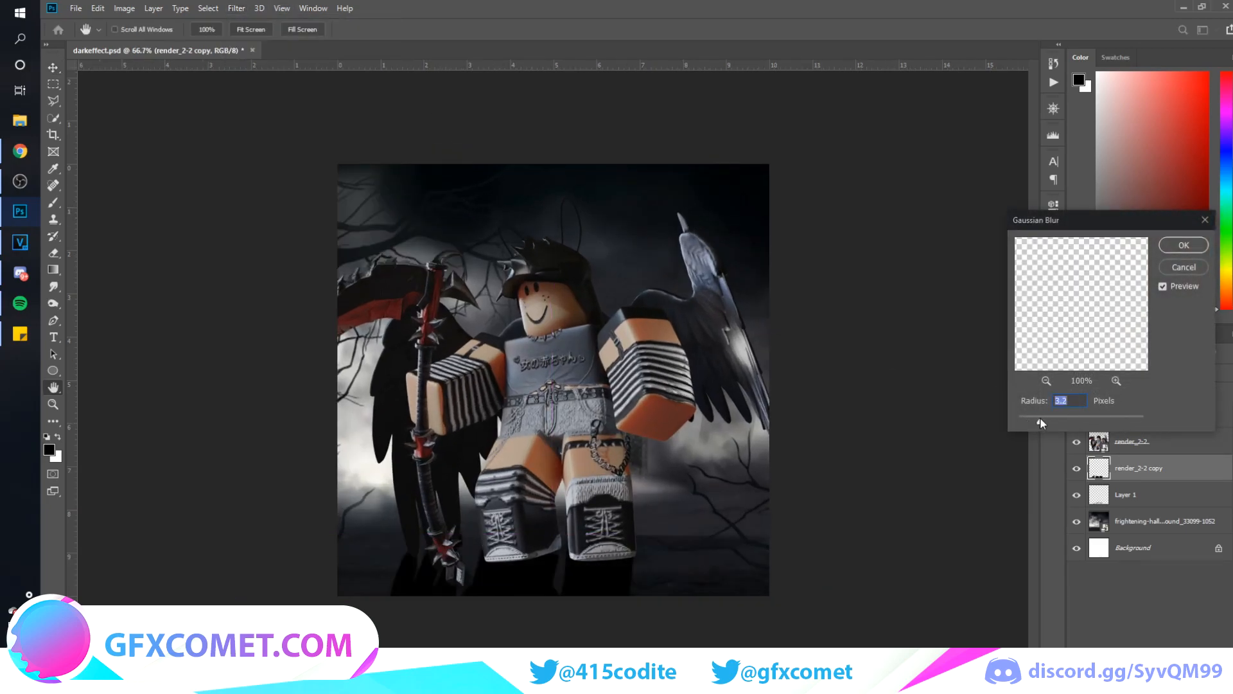
{"action": "left_click", "coordinate": [1189, 246]}
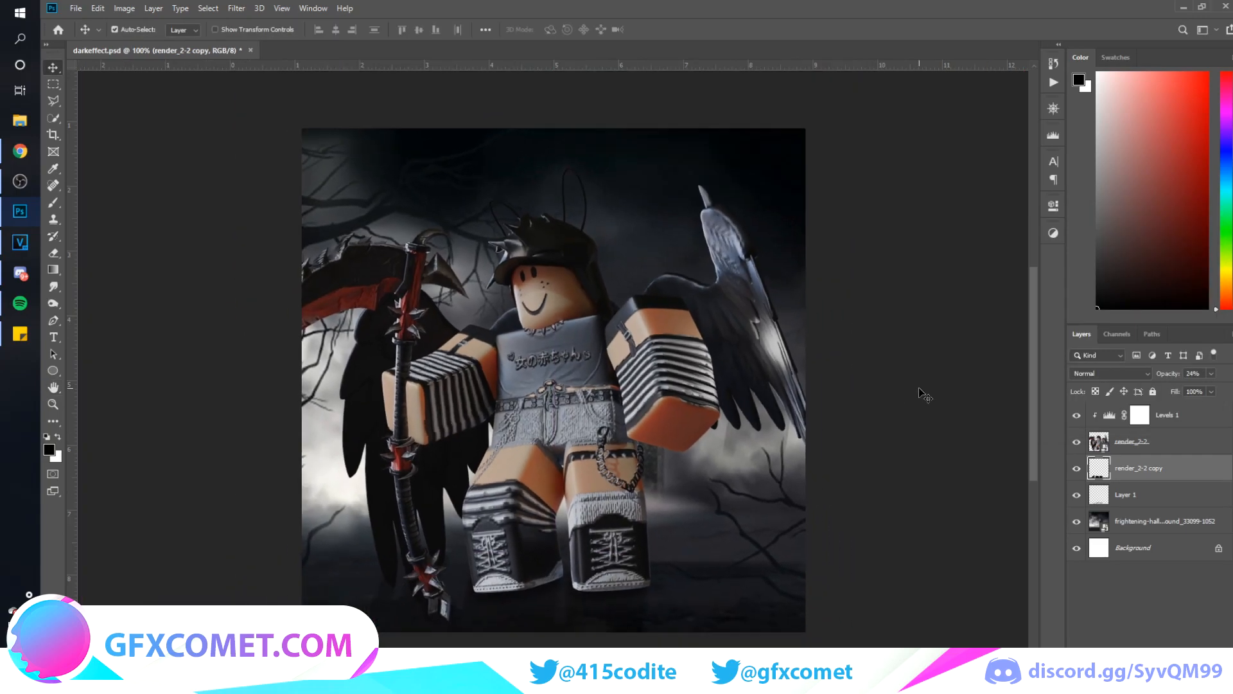
{"action": "key", "text": "ctrl+minus"}
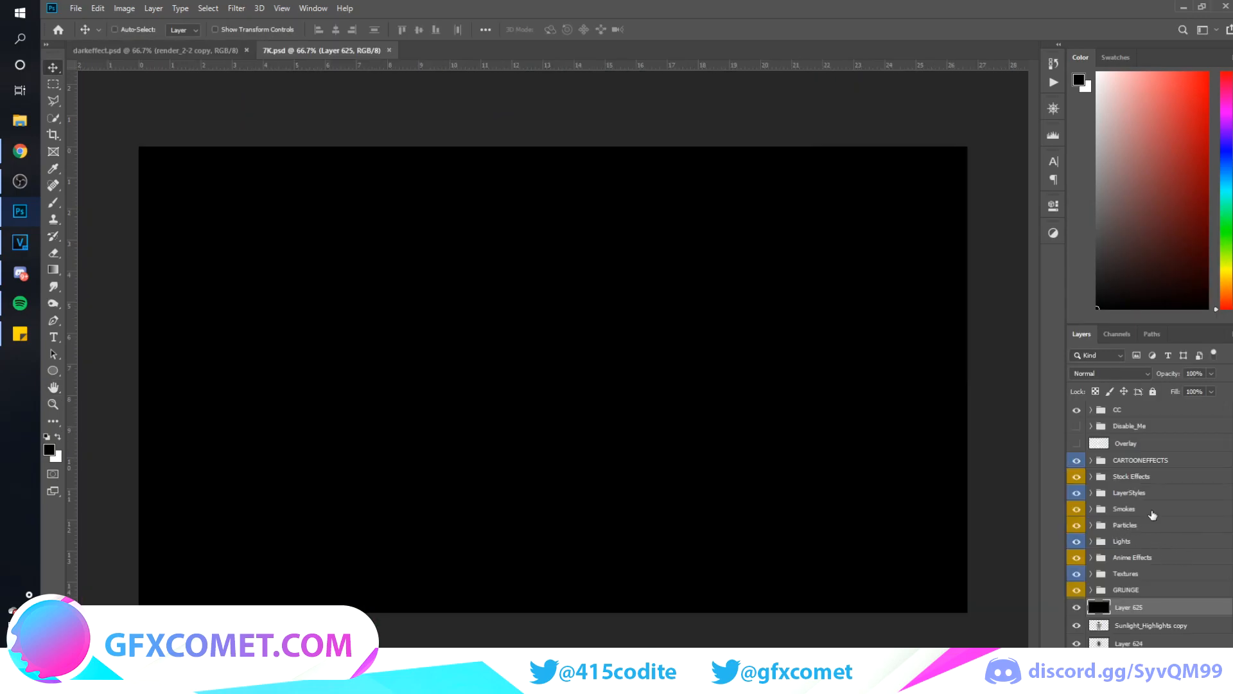
Expand the CARTOONEFFECTS group in 7K.psd and preview its effect layers to find a suitable electric effect
{"action": "left_click", "coordinate": [1090, 461]}
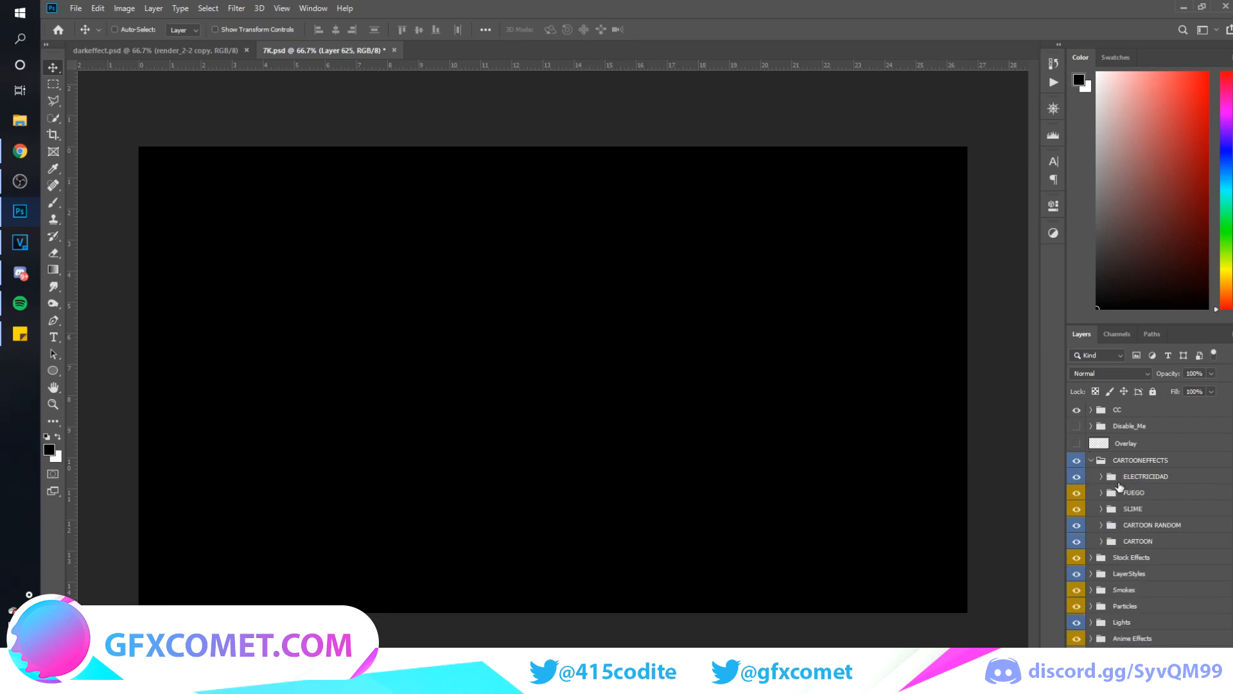
{"action": "left_click", "coordinate": [1076, 518]}
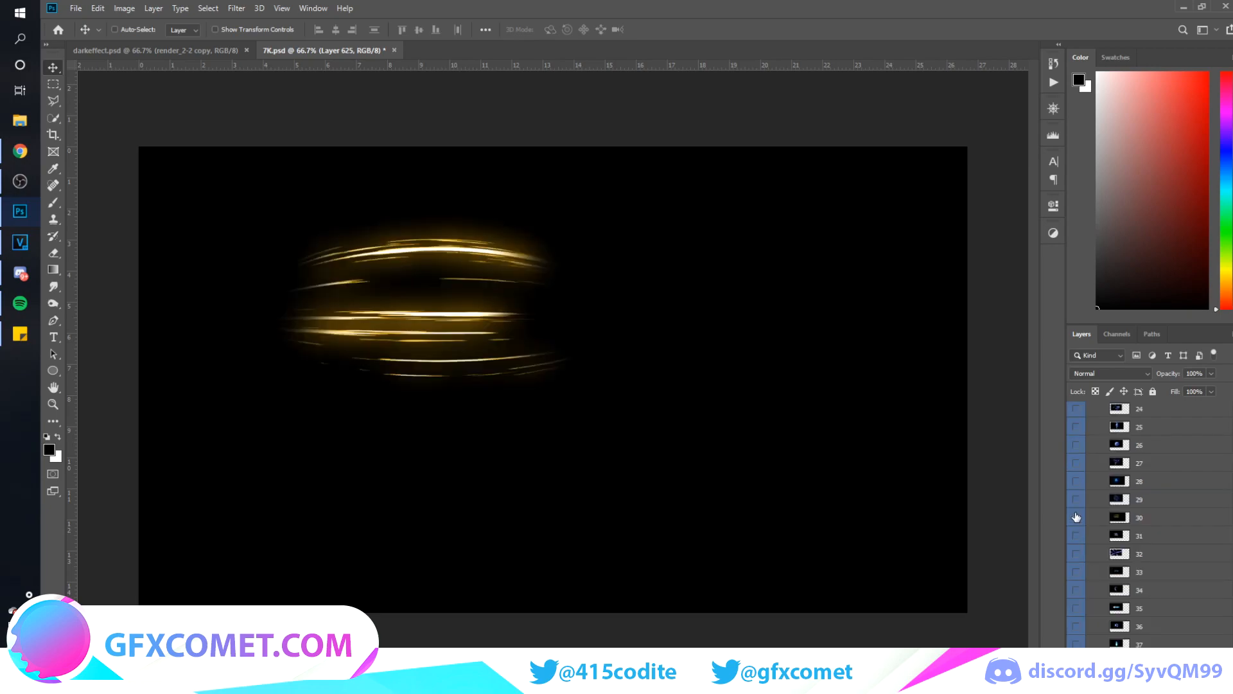
{"action": "left_click", "coordinate": [1076, 517]}
{"action": "left_click", "coordinate": [1076, 500]}
{"action": "left_click", "coordinate": [1076, 500]}
{"action": "left_click", "coordinate": [1075, 482]}
{"action": "left_click", "coordinate": [1076, 482]}
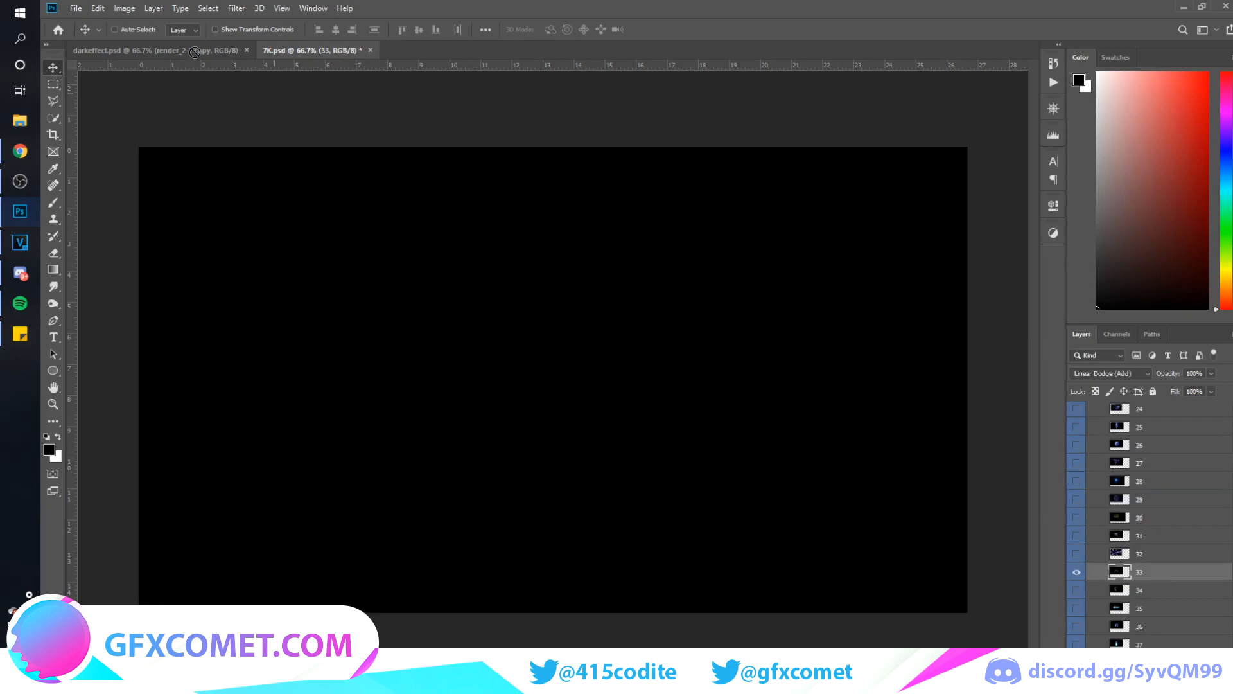
Bring the electric ring layer 33 into darkeffect.psd, scale it down, and place it around the scythe's tip
{"action": "left_click_drag", "start_coordinate": [193, 53], "coordinate": [401, 474]}
{"action": "left_click_drag", "start_coordinate": [530, 489], "coordinate": [558, 498]}
{"action": "key", "text": "ctrl+t"}
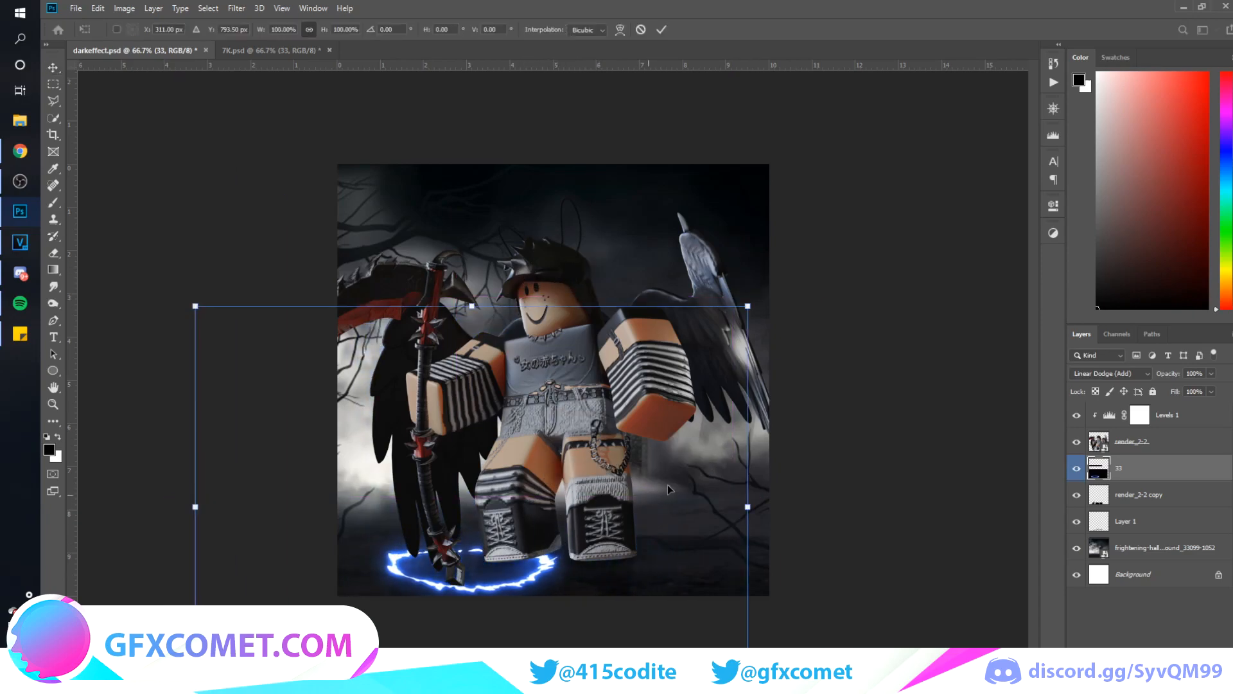
{"action": "left_click_drag", "start_coordinate": [743, 313], "coordinate": [541, 460]}
{"action": "key", "text": "Return"}
{"action": "left_click_drag", "start_coordinate": [523, 520], "coordinate": [513, 585]}
Recolor the electric ring pink with Hue/Saturation, using Hue +95 and Lightness -11
{"action": "key", "text": "ctrl+u"}
{"action": "left_click_drag", "start_coordinate": [817, 284], "coordinate": [858, 291]}
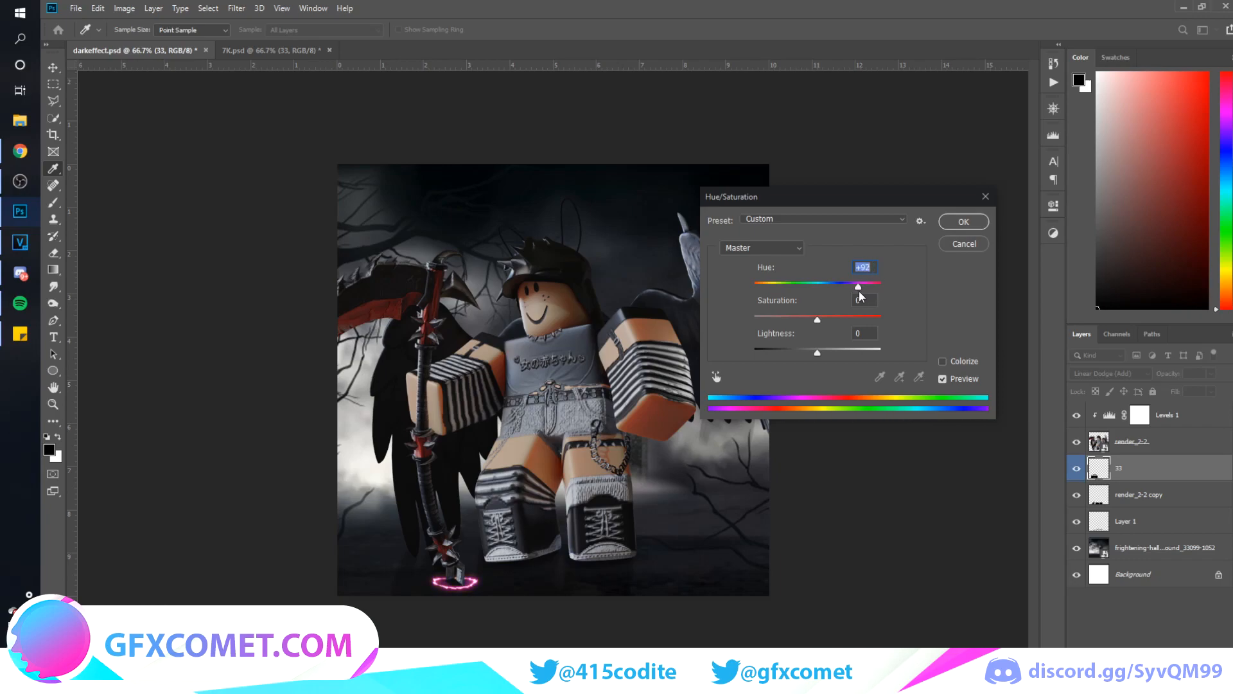
{"action": "mouse_move", "coordinate": [817, 351]}
{"action": "left_mouse_down"}
{"action": "mouse_move", "coordinate": [781, 353]}
{"action": "mouse_move", "coordinate": [823, 352]}
{"action": "mouse_move", "coordinate": [813, 355]}
{"action": "left_mouse_up"}
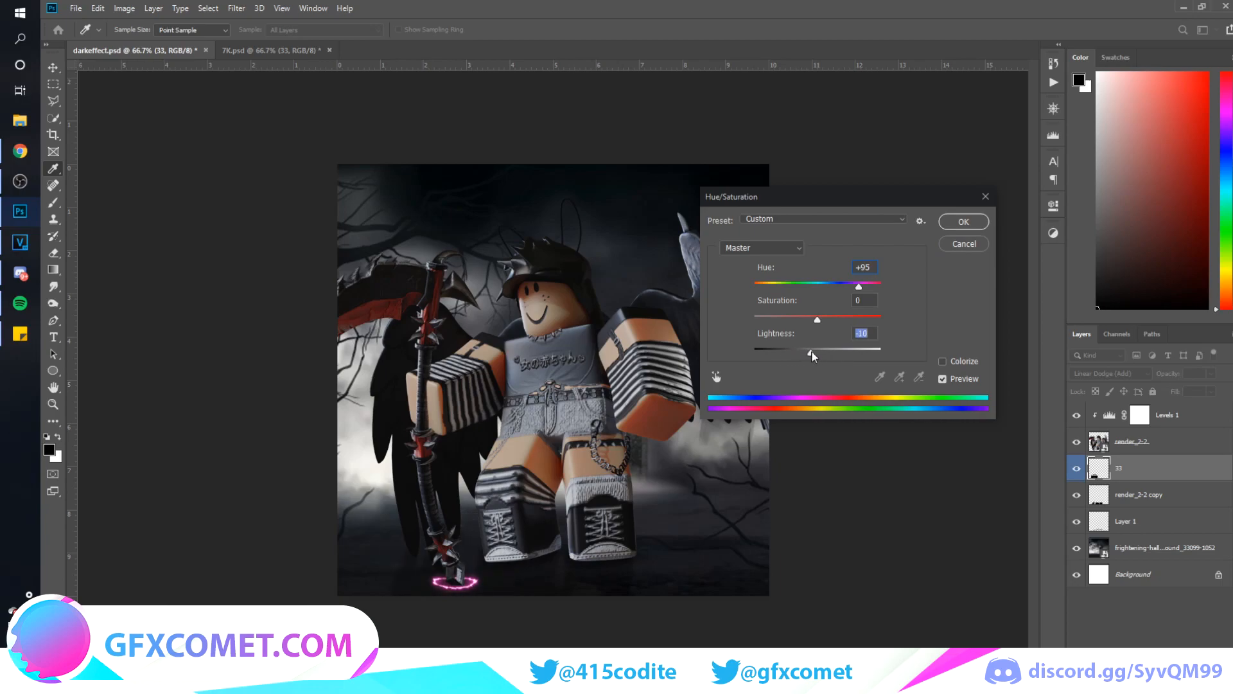
{"action": "left_click", "coordinate": [976, 244]}
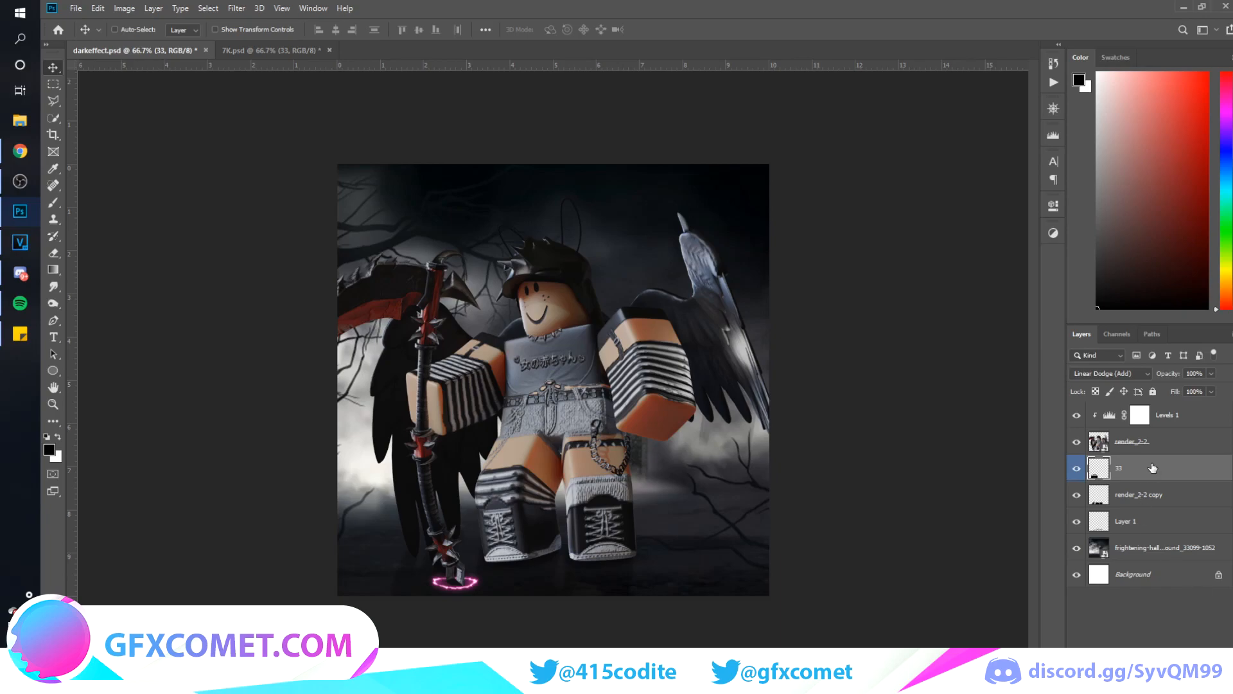
Duplicate the pink ring layer and nudge the copy slightly upward
{"action": "left_click_drag", "start_coordinate": [1124, 469], "coordinate": [1121, 458]}
{"action": "left_click_drag", "start_coordinate": [508, 562], "coordinate": [509, 560]}
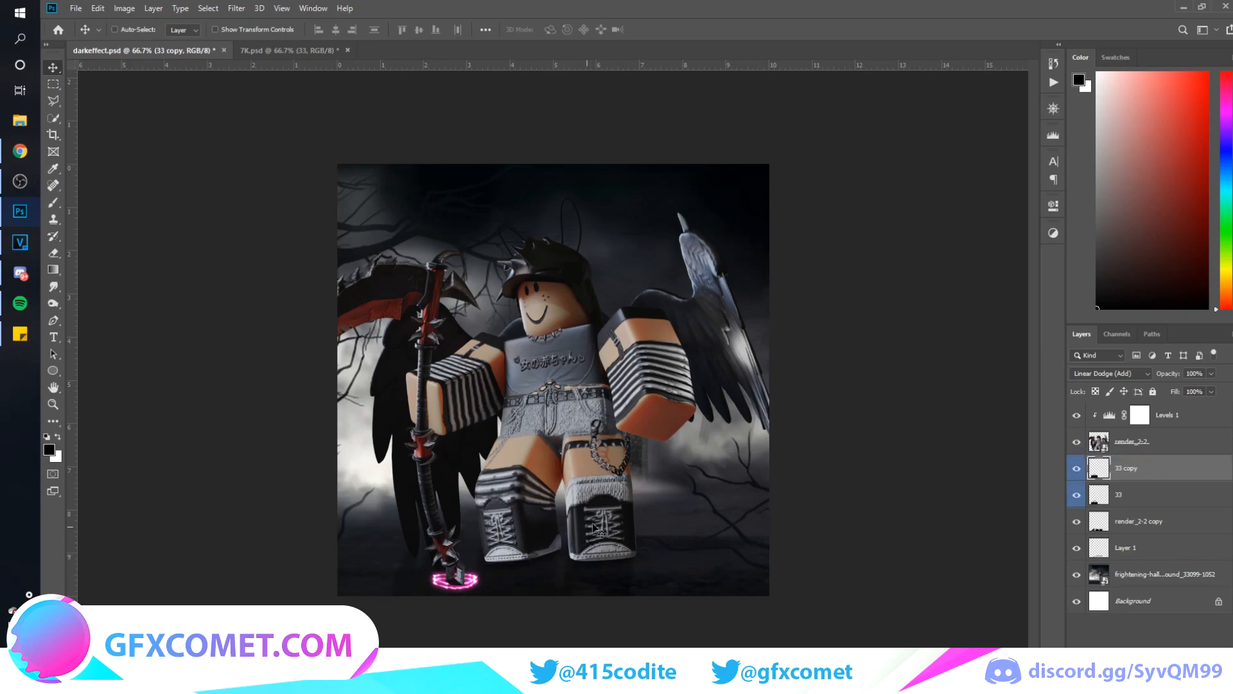
{"action": "key", "text": "ctrl+plus"}
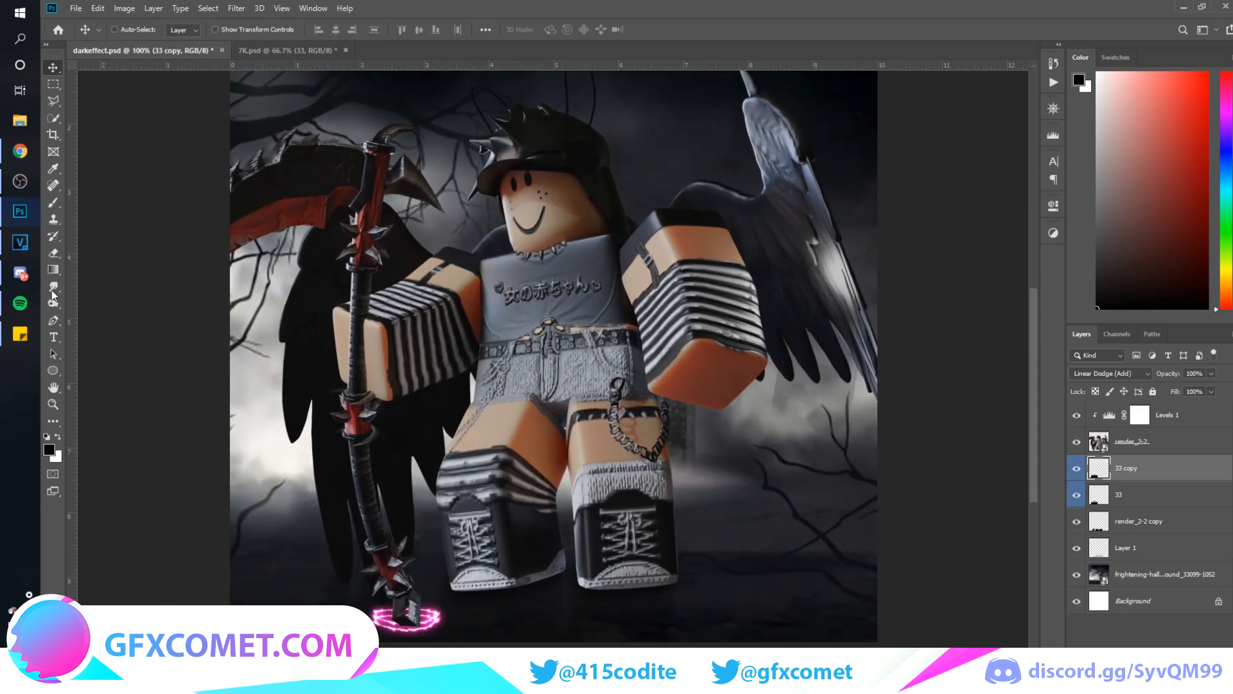
Smudge the ring copy upward into a soft glow around the scythe's tip with a 70-pixel Smudge brush
{"action": "left_click", "coordinate": [54, 289]}
{"action": "left_click", "coordinate": [96, 313]}
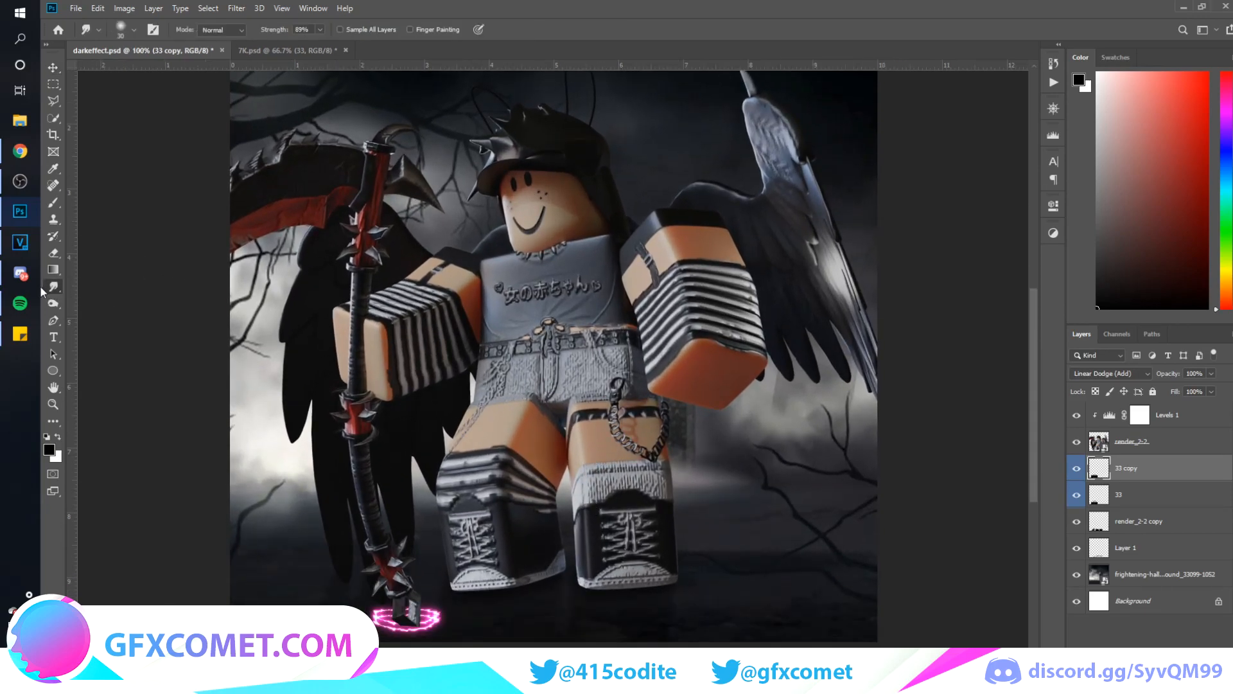
{"action": "left_click", "coordinate": [54, 290]}
{"action": "left_click", "coordinate": [56, 273]}
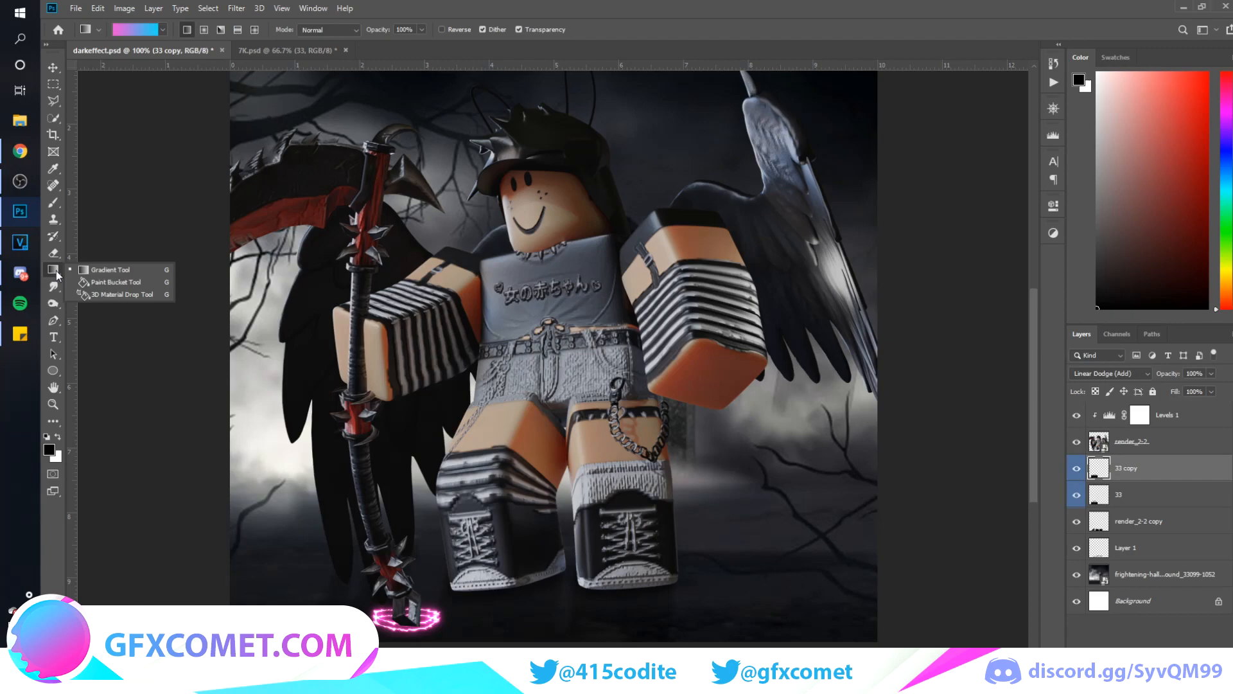
{"action": "left_click", "coordinate": [53, 289]}
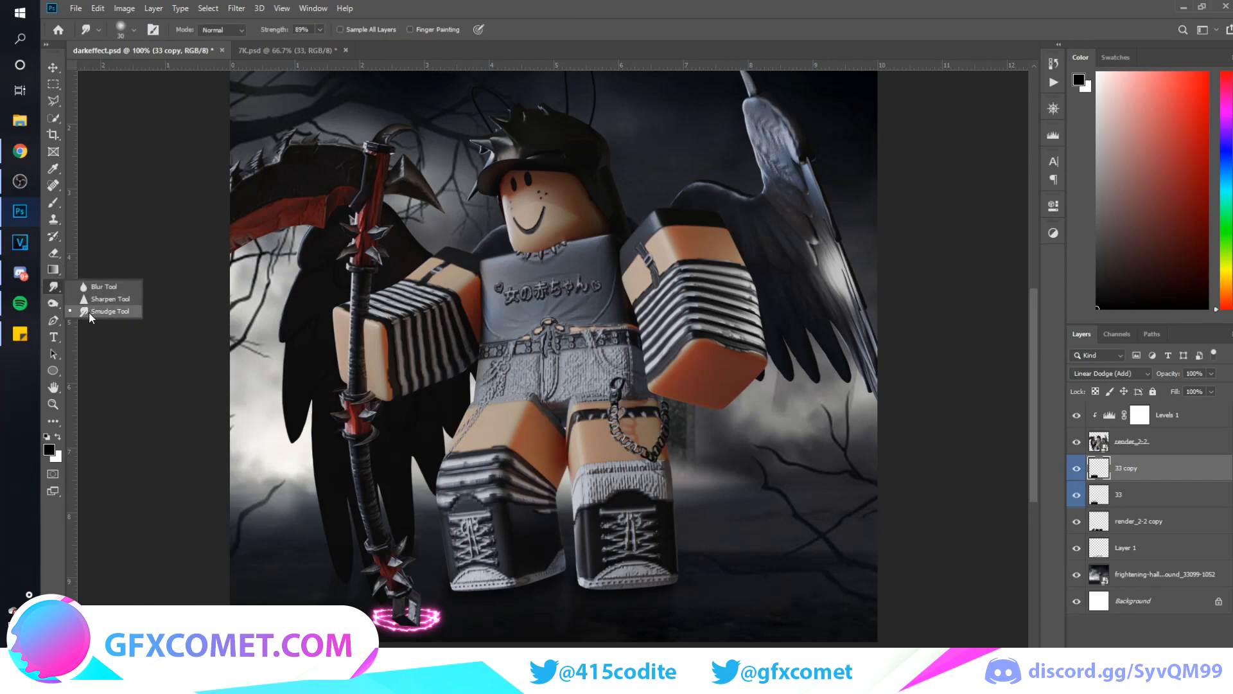
{"action": "left_click", "coordinate": [89, 312]}
{"action": "key", "text": "bracketright"}
{"action": "key", "text": "bracketright"}
{"action": "key", "text": "bracketright"}
{"action": "key", "text": "bracketright"}
{"action": "key", "text": "bracketright"}
{"action": "mouse_move", "coordinate": [433, 610]}
{"action": "left_mouse_down"}
{"action": "mouse_move", "coordinate": [408, 557]}
{"action": "mouse_move", "coordinate": [400, 596]}
{"action": "mouse_move", "coordinate": [404, 573]}
{"action": "mouse_move", "coordinate": [424, 606]}
{"action": "mouse_move", "coordinate": [386, 600]}
{"action": "mouse_move", "coordinate": [404, 582]}
{"action": "mouse_move", "coordinate": [375, 576]}
{"action": "mouse_move", "coordinate": [420, 568]}
{"action": "mouse_move", "coordinate": [431, 623]}
{"action": "left_mouse_up"}
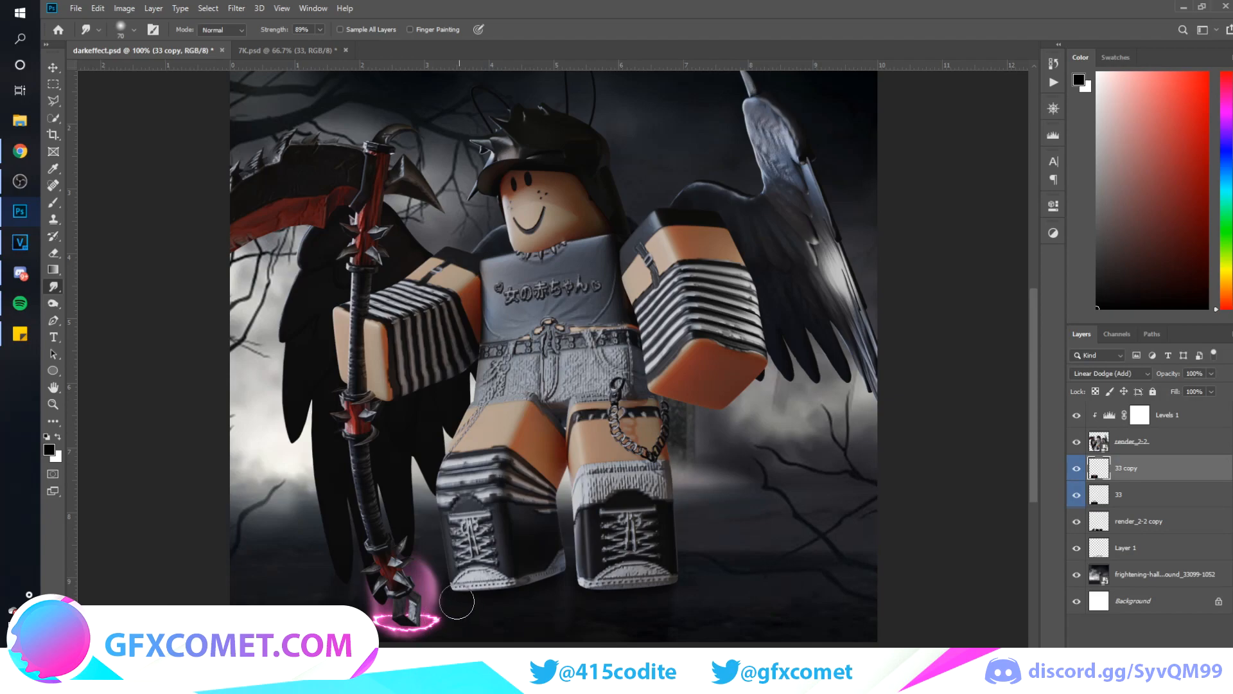
Move the smudged ring copy above the Levels 1 layer and lower its opacity to 32%
{"action": "key", "text": "v"}
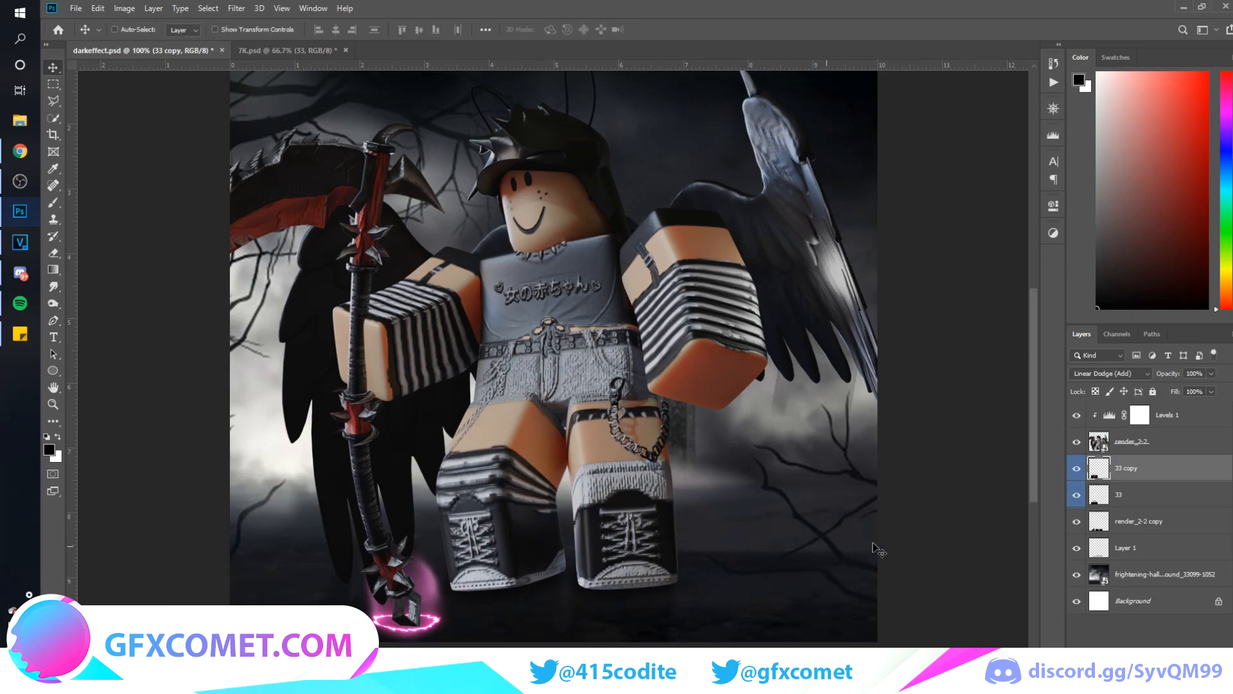
{"action": "left_click_drag", "start_coordinate": [1133, 474], "coordinate": [1122, 382]}
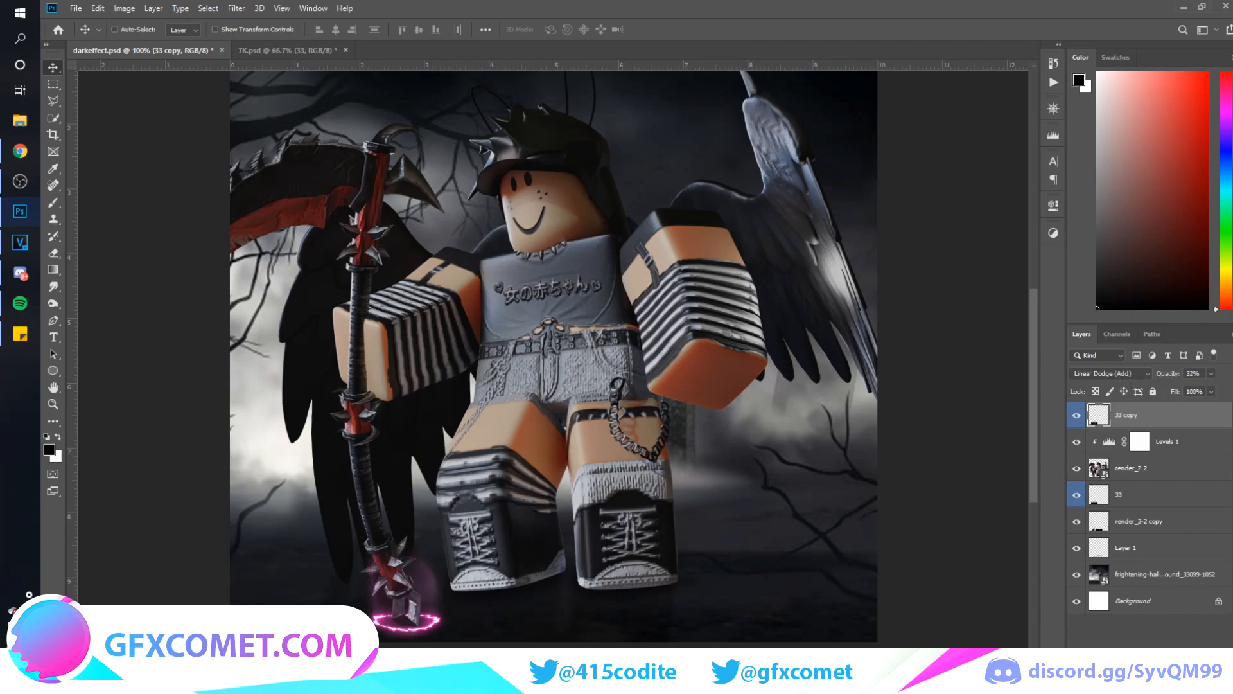
Create a new layer at the top of the stack and set the brush color to a bright purple
{"action": "key", "text": "ctrl+shift+alt+n"}
{"action": "key", "text": "b"}
{"action": "left_click", "coordinate": [379, 620], "text": "alt"}
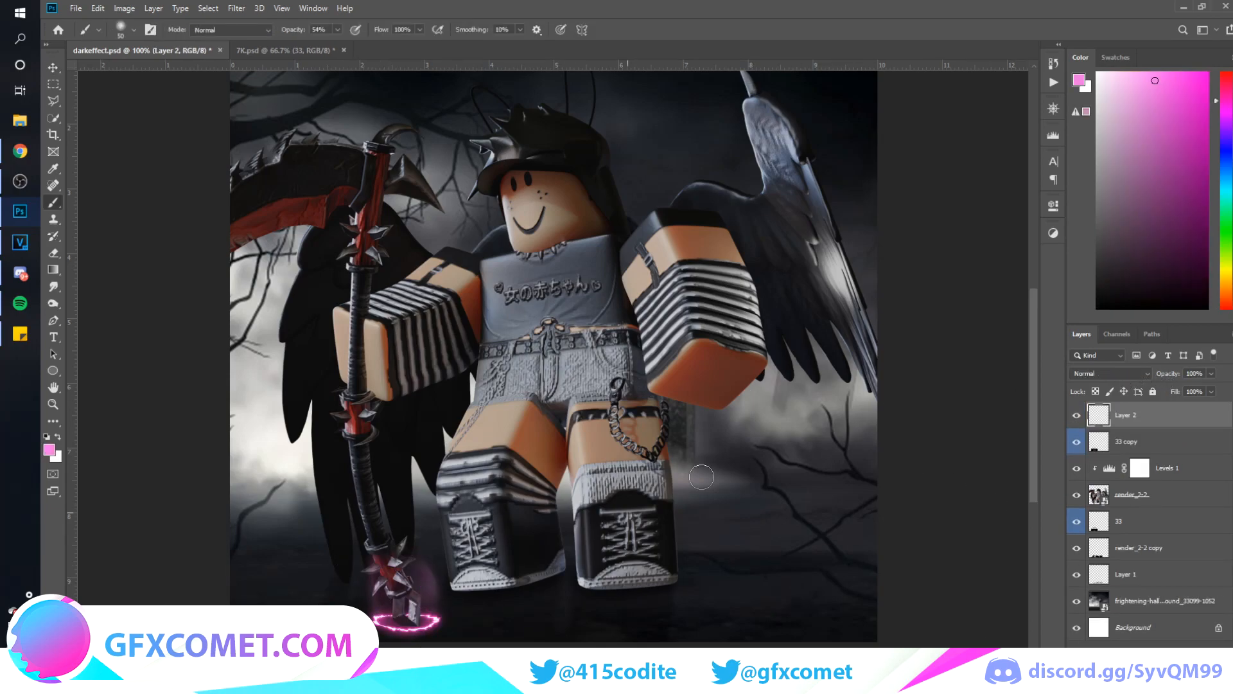
{"action": "mouse_move", "coordinate": [1228, 107]}
{"action": "left_mouse_down"}
{"action": "mouse_move", "coordinate": [1229, 118]}
{"action": "mouse_move", "coordinate": [1181, 74]}
{"action": "left_mouse_up"}
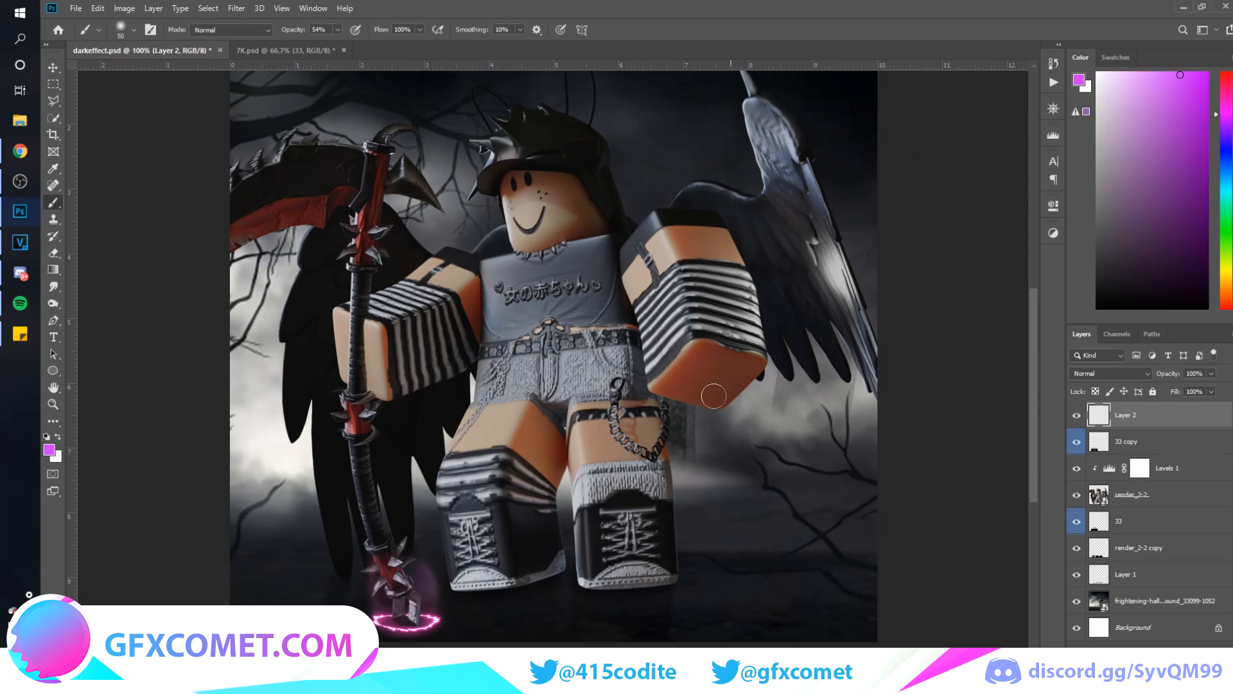
Paint soft purple light over the scythe's lower end and the nearby shoe, using progressively larger brush sizes
{"action": "scroll", "coordinate": [629, 424], "scroll_direction": "up", "scroll_amount": 1}
{"action": "mouse_move", "coordinate": [393, 634]}
{"action": "left_mouse_down"}
{"action": "mouse_move", "coordinate": [429, 634]}
{"action": "mouse_move", "coordinate": [397, 619]}
{"action": "mouse_move", "coordinate": [374, 570]}
{"action": "mouse_move", "coordinate": [367, 584]}
{"action": "mouse_move", "coordinate": [389, 577]}
{"action": "mouse_move", "coordinate": [406, 626]}
{"action": "mouse_move", "coordinate": [419, 615]}
{"action": "mouse_move", "coordinate": [379, 566]}
{"action": "left_mouse_up"}
{"action": "key", "text": "bracketleft"}
{"action": "key", "text": "bracketleft"}
{"action": "key", "text": "bracketleft"}
{"action": "key", "text": "bracketright"}
{"action": "key", "text": "bracketright"}
{"action": "key", "text": "bracketright"}
{"action": "key", "text": "bracketright"}
{"action": "left_click", "coordinate": [348, 544]}
{"action": "key", "text": "bracketright"}
{"action": "key", "text": "bracketright"}
{"action": "key", "text": "bracketright"}
{"action": "key", "text": "bracketright"}
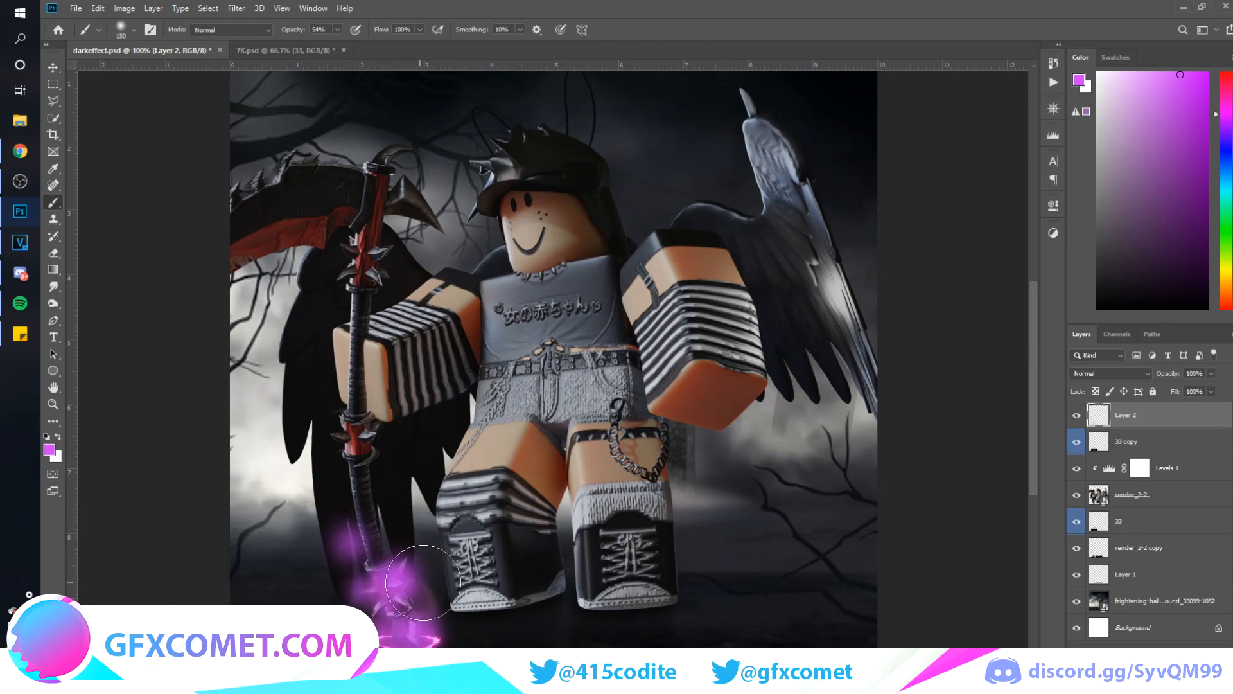
{"action": "left_click", "coordinate": [421, 608]}
{"action": "mouse_move", "coordinate": [463, 607]}
{"action": "left_mouse_down"}
{"action": "mouse_move", "coordinate": [418, 581]}
{"action": "mouse_move", "coordinate": [360, 598]}
{"action": "left_mouse_up"}
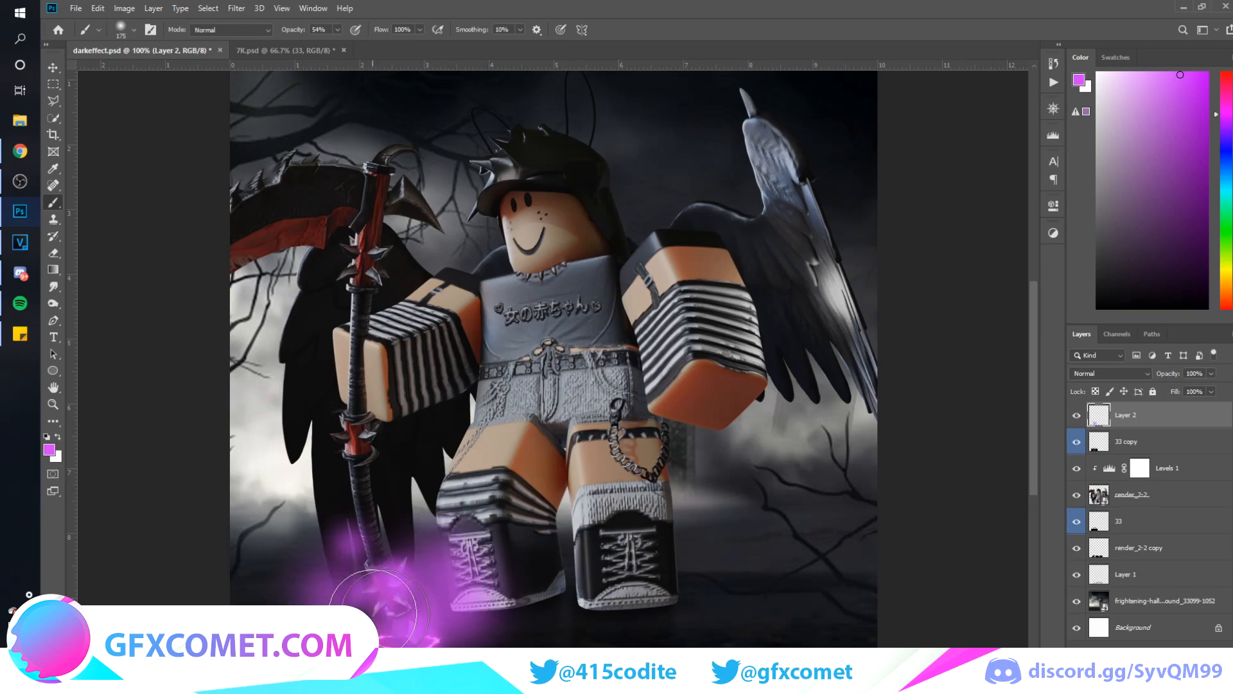
Set the painted purple light layer to Overlay blending at 85% opacity
{"action": "key", "text": "v"}
{"action": "left_click_drag", "start_coordinate": [1173, 373], "coordinate": [1125, 384]}
{"action": "left_click", "coordinate": [1125, 375]}
{"action": "left_click", "coordinate": [1094, 531]}
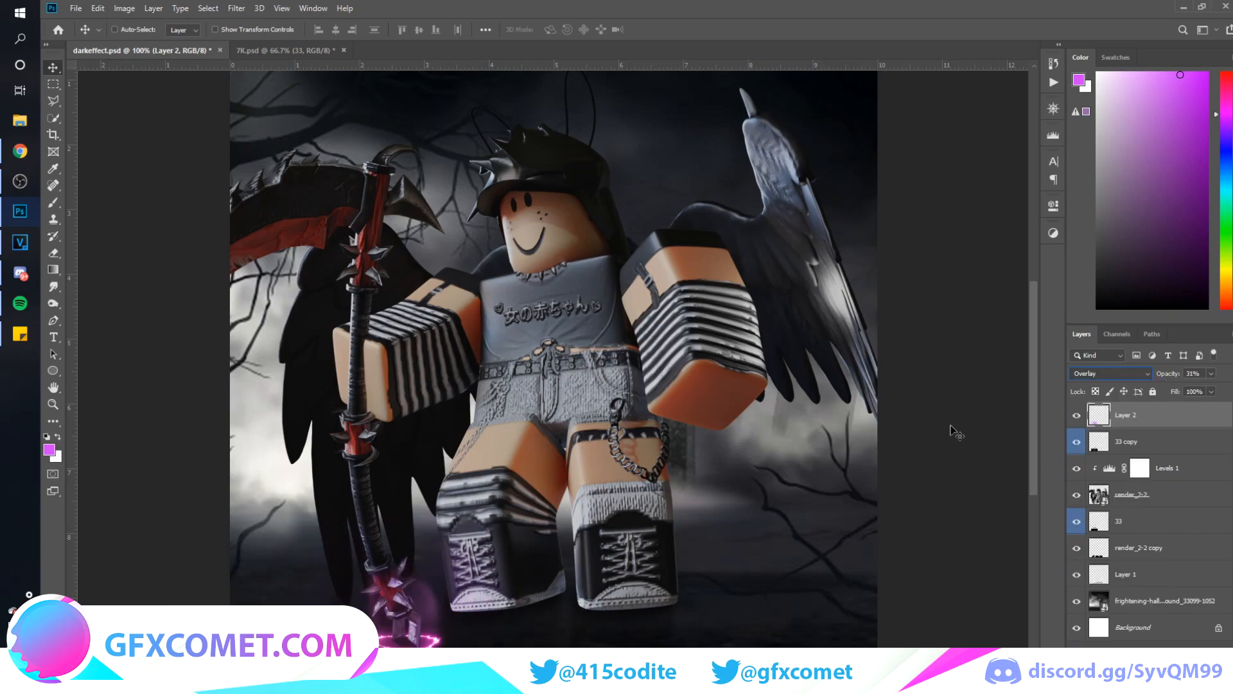
{"action": "mouse_move", "coordinate": [1166, 377]}
{"action": "left_mouse_down"}
{"action": "mouse_move", "coordinate": [1230, 376]}
{"action": "mouse_move", "coordinate": [1170, 377]}
{"action": "left_mouse_up"}
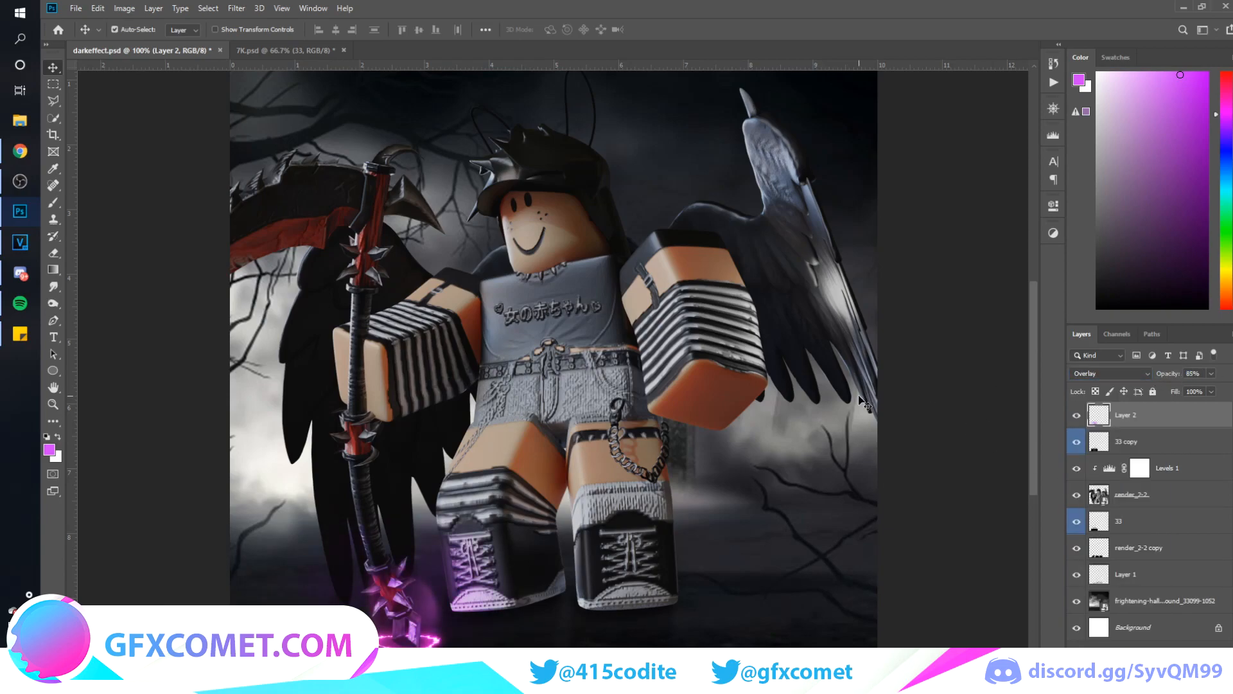
Duplicate the purple light layer and set the copy to Screen blending at 3% opacity
{"action": "key", "text": "ctrl+j"}
{"action": "left_click", "coordinate": [1148, 369]}
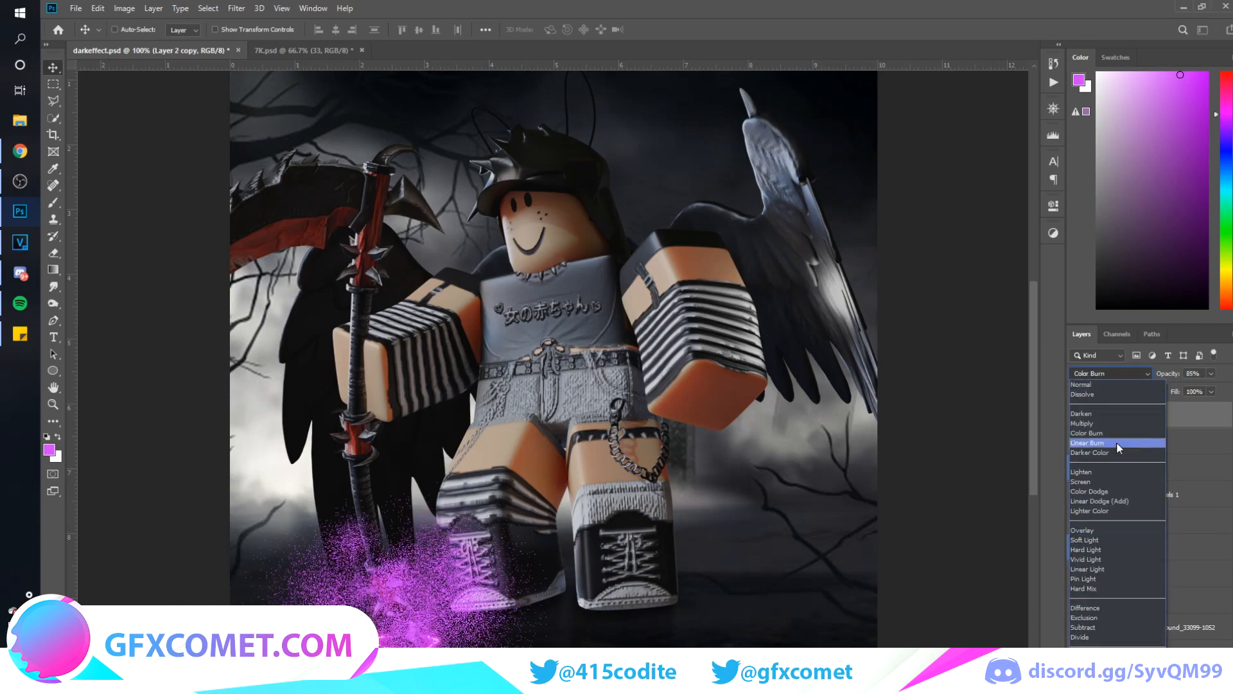
{"action": "left_click", "coordinate": [1111, 480]}
{"action": "left_click_drag", "start_coordinate": [1176, 379], "coordinate": [845, 399]}
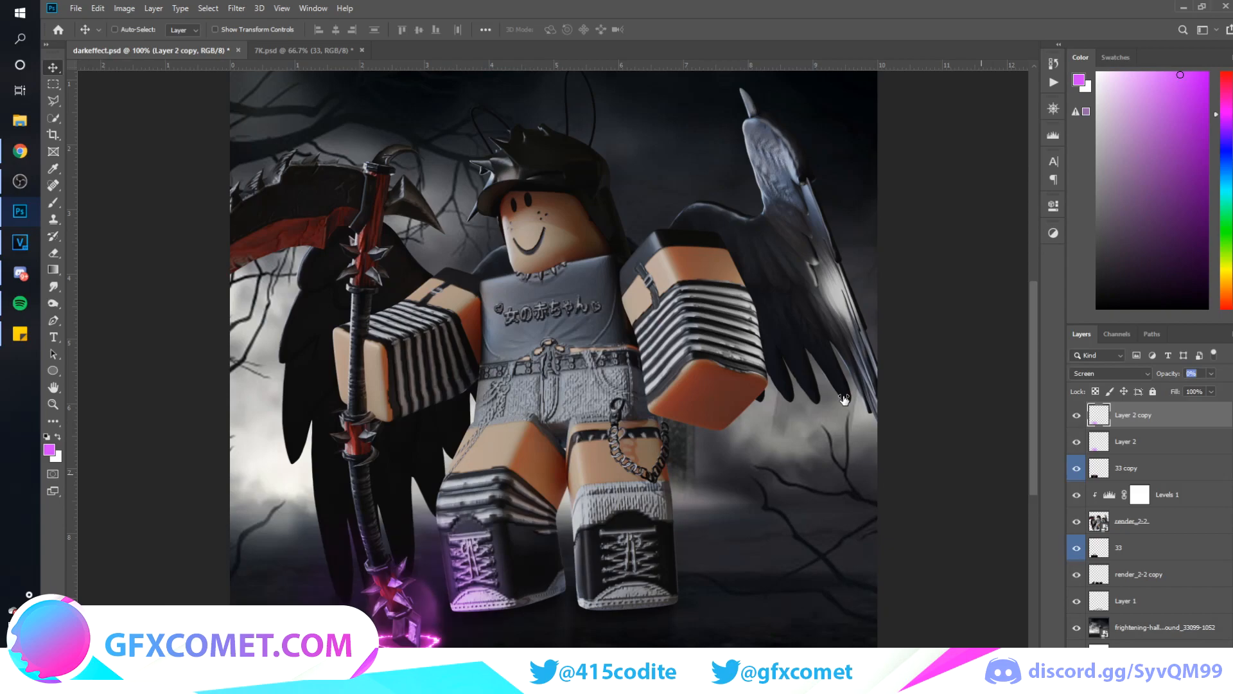
{"action": "key", "text": "ctrl+minus"}
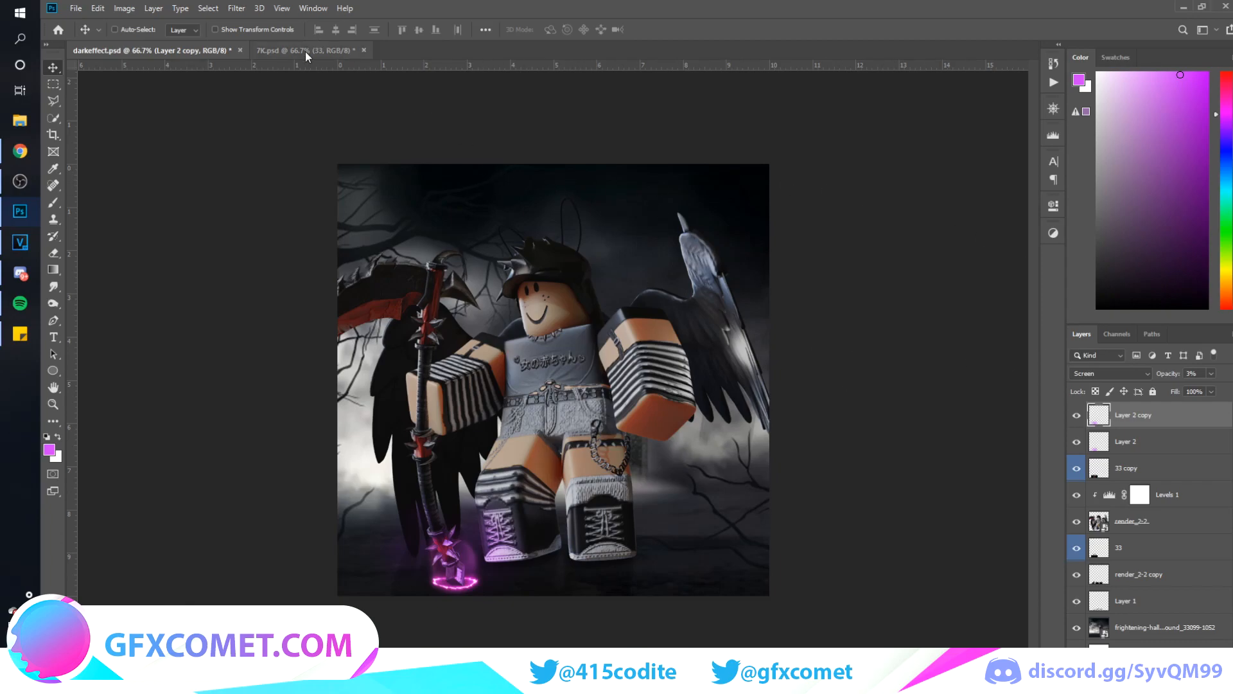
Preview the cartoon effect layers from 33 to 49 in 7K.psd one by one to choose another effect
{"action": "left_click", "coordinate": [347, 52]}
{"action": "scroll", "coordinate": [1117, 612], "scroll_direction": "down", "scroll_amount": 1}
{"action": "left_click", "coordinate": [1074, 596]}
{"action": "left_click", "coordinate": [1074, 614]}
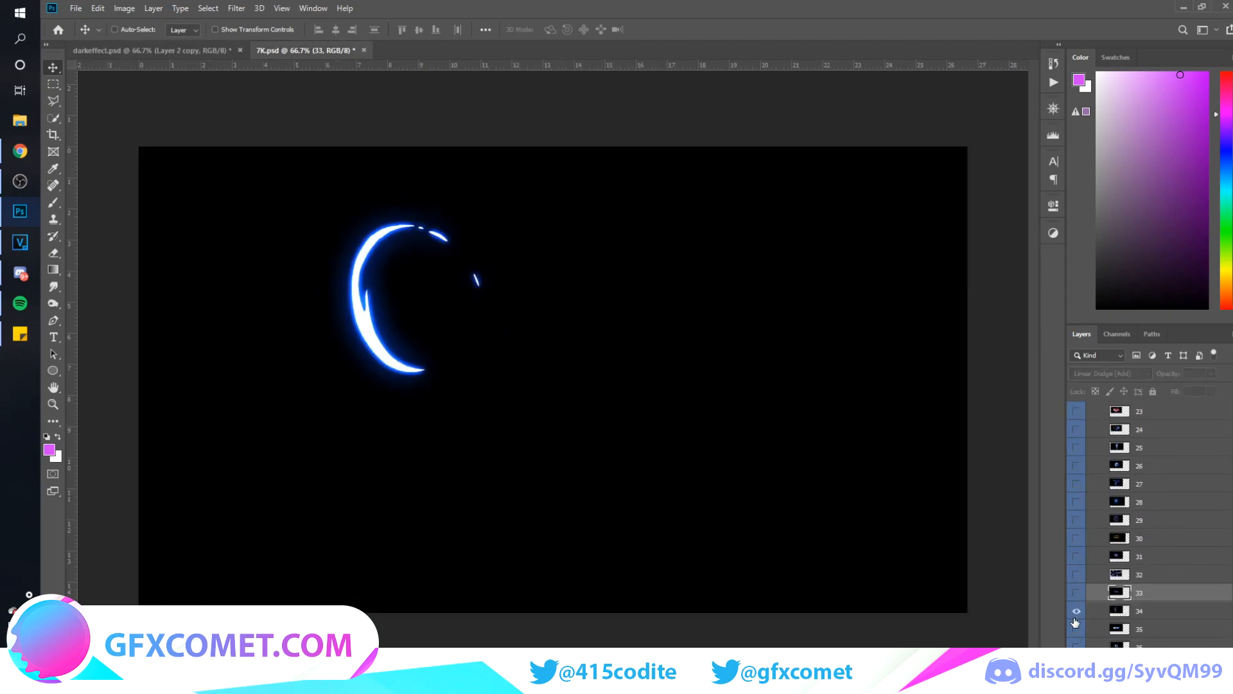
{"action": "left_click", "coordinate": [1074, 614]}
{"action": "scroll", "coordinate": [1113, 592], "scroll_direction": "down", "scroll_amount": 1}
{"action": "left_click", "coordinate": [1074, 602]}
{"action": "left_click", "coordinate": [1073, 601]}
{"action": "left_click", "coordinate": [1076, 584]}
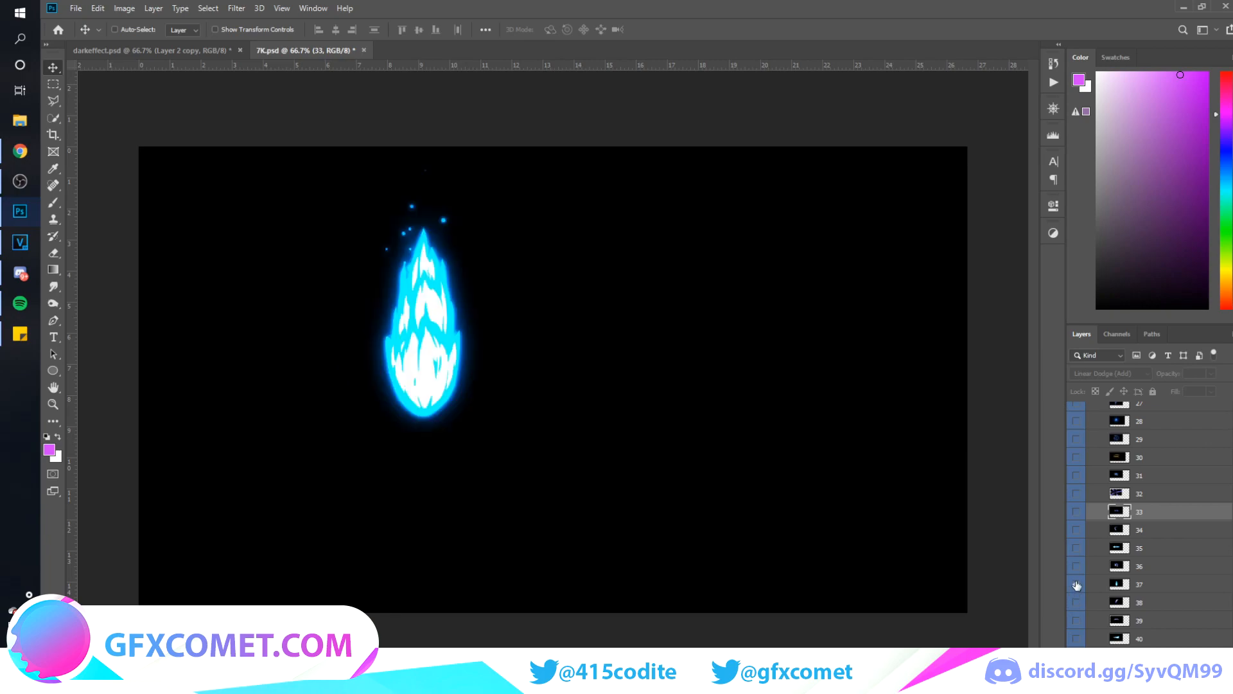
{"action": "left_click", "coordinate": [1076, 640]}
{"action": "left_click", "coordinate": [1076, 639]}
{"action": "left_click", "coordinate": [1076, 655]}
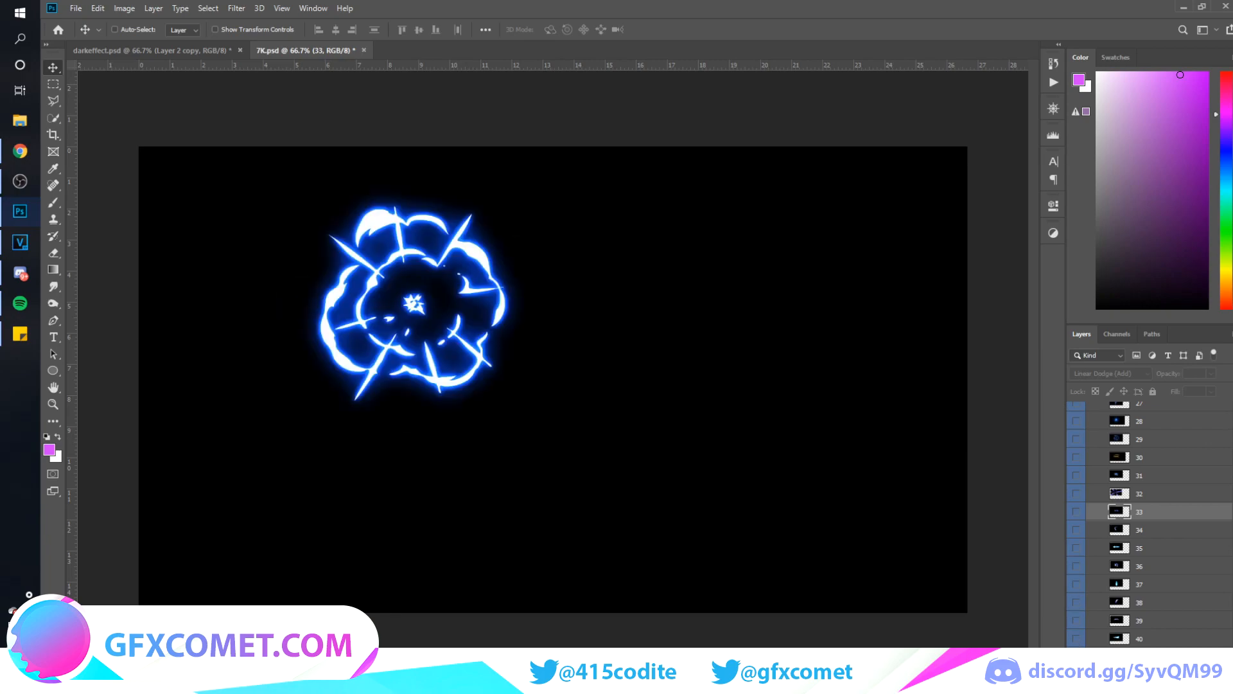
{"action": "left_click", "coordinate": [1076, 655]}
{"action": "scroll", "coordinate": [1095, 627], "scroll_direction": "down", "scroll_amount": 2}
{"action": "left_click", "coordinate": [1079, 619]}
{"action": "left_click", "coordinate": [1079, 619]}
{"action": "left_click", "coordinate": [1078, 635]}
{"action": "left_click", "coordinate": [1077, 634]}
{"action": "scroll", "coordinate": [1079, 628], "scroll_direction": "down", "scroll_amount": 2}
{"action": "left_click", "coordinate": [1076, 607]}
{"action": "left_click", "coordinate": [1077, 606]}
{"action": "left_click", "coordinate": [1077, 588]}
{"action": "left_click", "coordinate": [1077, 587]}
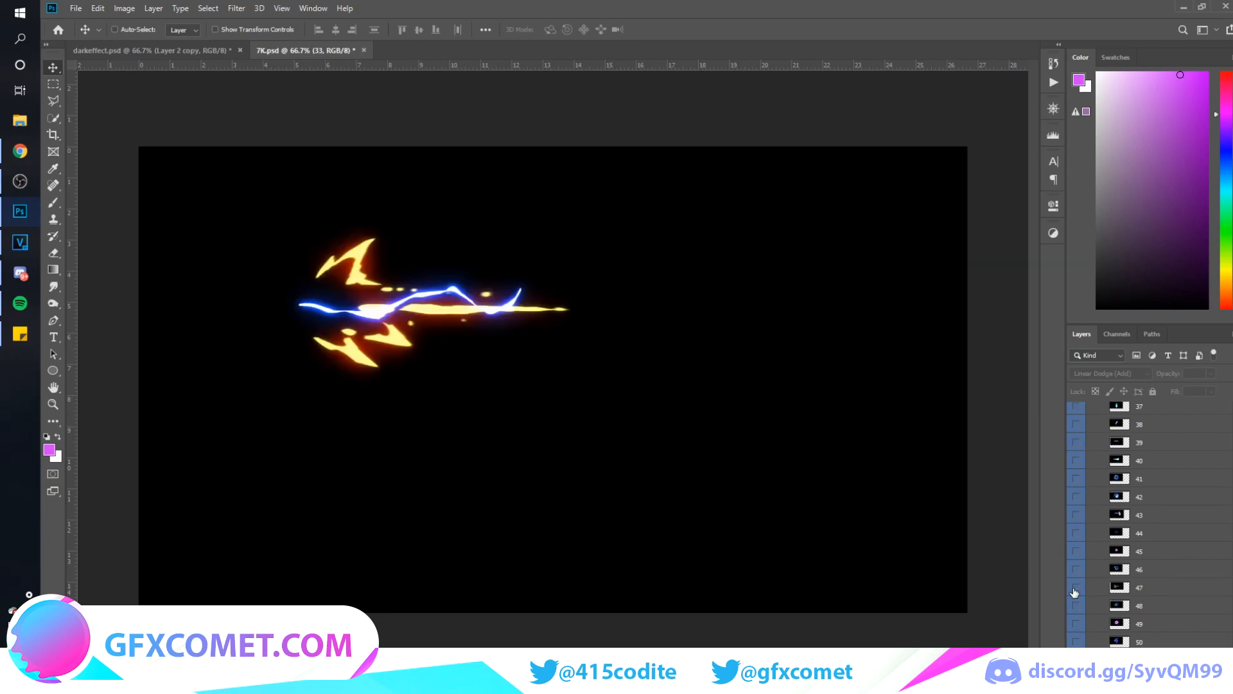
{"action": "left_click", "coordinate": [1077, 623]}
{"action": "left_click", "coordinate": [1077, 624]}
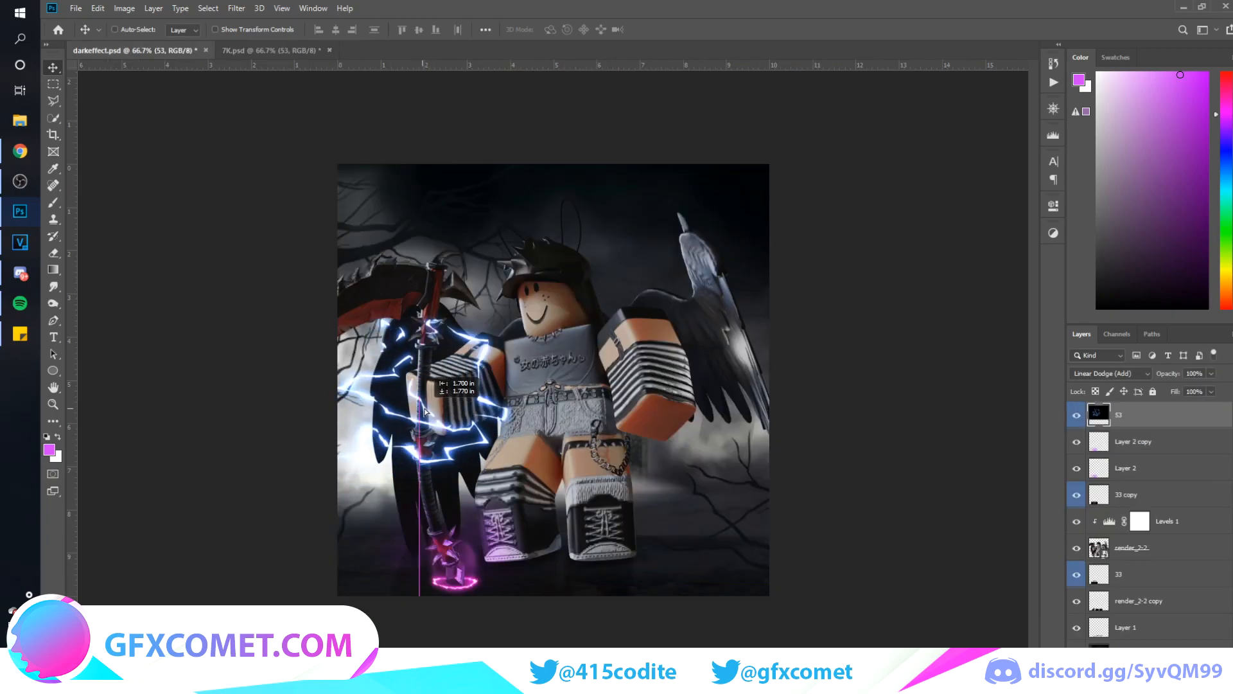
Bring the lightning layer 53 into darkeffect.psd and scale it down slightly around the scythe's handle
{"action": "key", "text": "ctrl+t"}
{"action": "left_click_drag", "start_coordinate": [695, 236], "coordinate": [662, 255]}
{"action": "key", "text": "Return"}
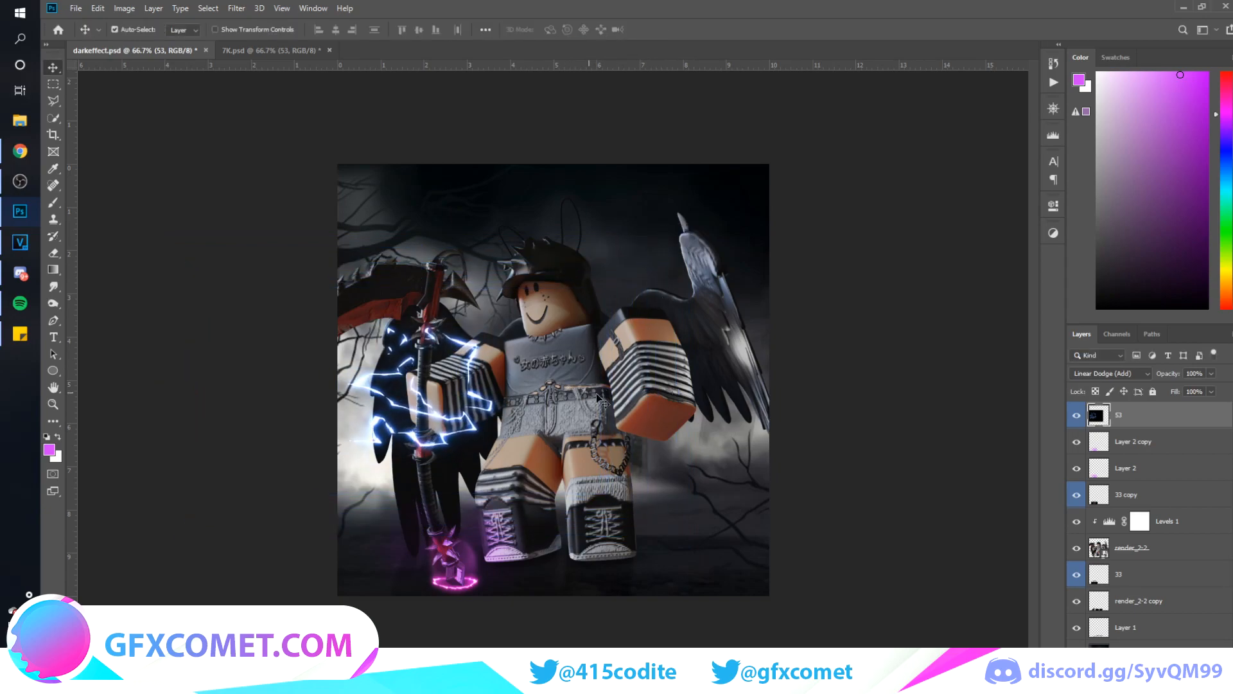
Shift the lightning's color to purple with a Hue/Saturation hue of +42
{"action": "key", "text": "ctrl+u"}
{"action": "left_click_drag", "start_coordinate": [818, 284], "coordinate": [844, 289]}
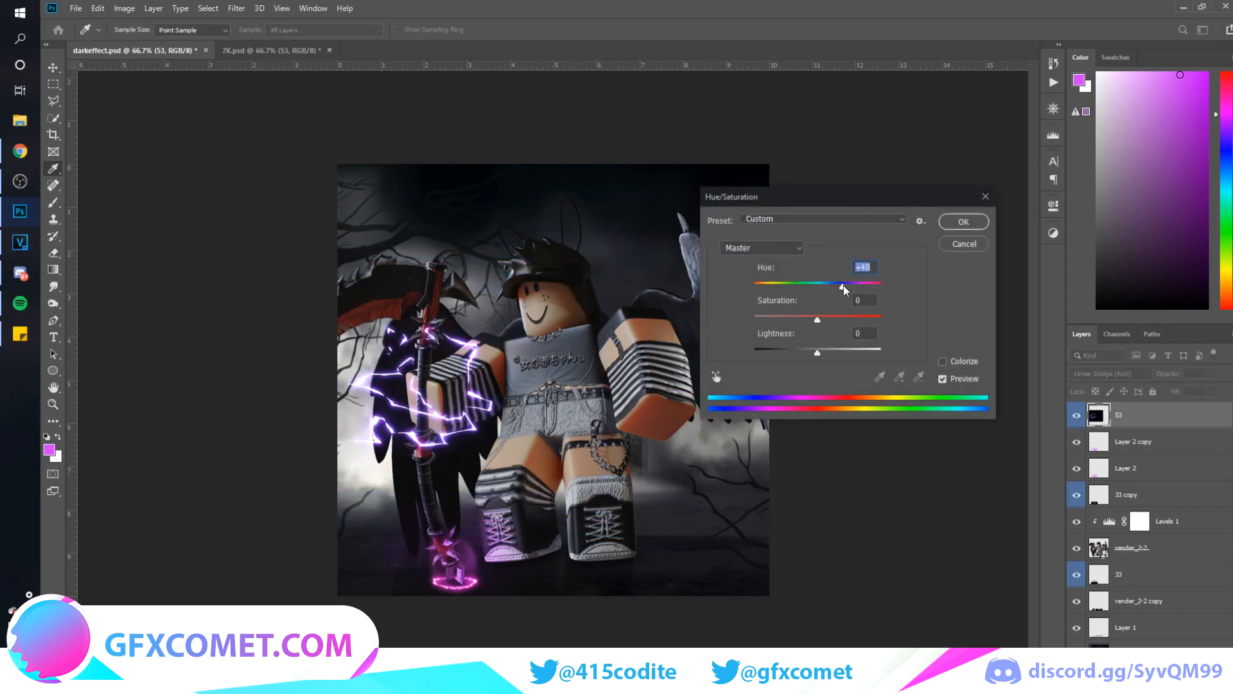
{"action": "left_click", "coordinate": [978, 222]}
{"action": "key", "text": "v"}
Build a glow from a Gaussian-blurred duplicate of the lightning layer and duplicate that blurred copy twice
{"action": "key", "text": "ctrl+j"}
{"action": "left_click", "coordinate": [237, 9]}
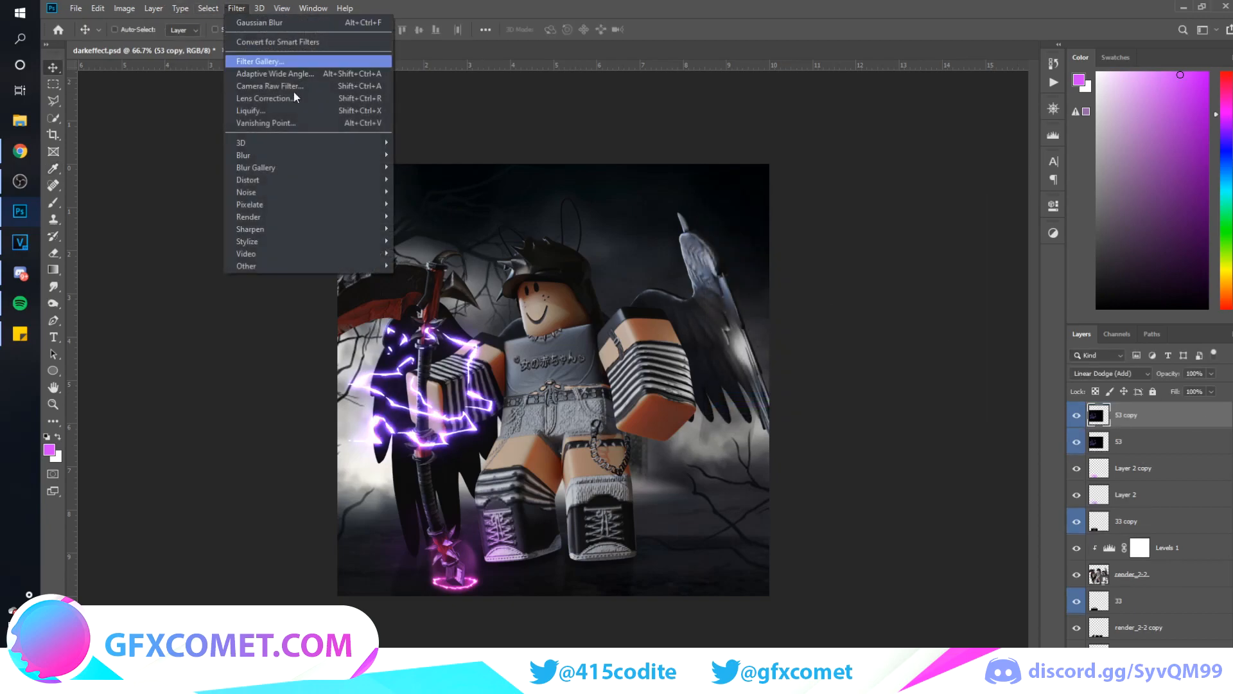
{"action": "mouse_move", "coordinate": [342, 156]}
{"action": "left_click", "coordinate": [426, 207]}
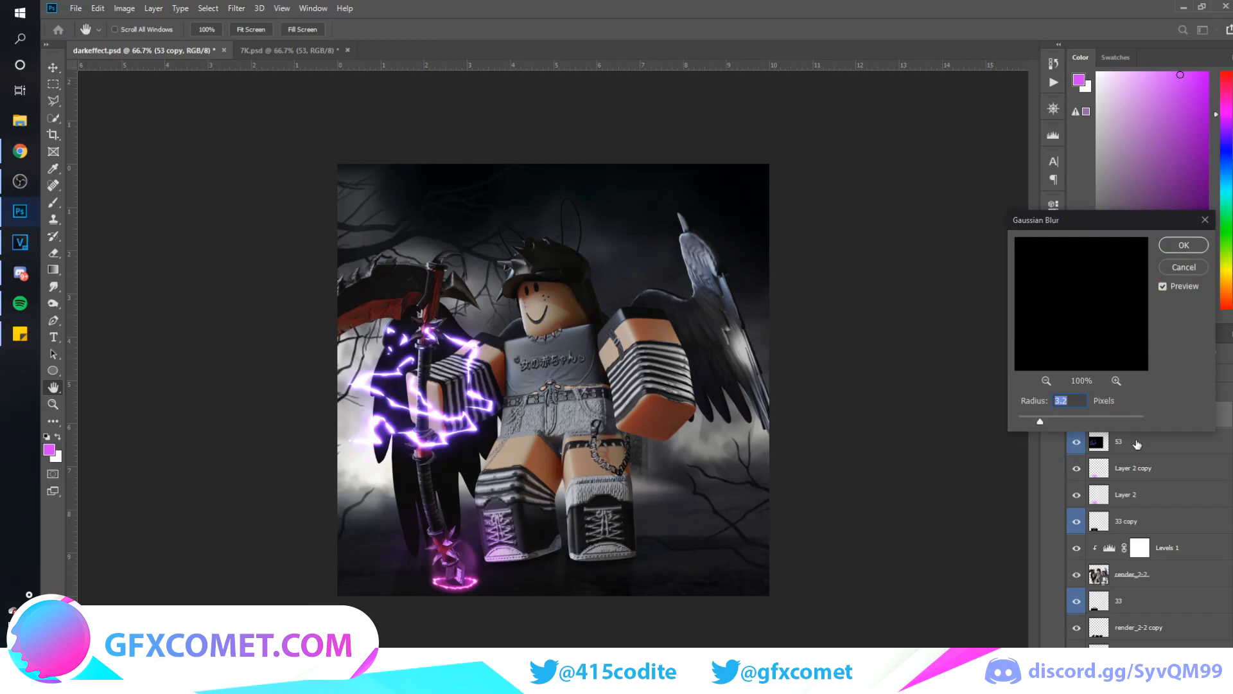
{"action": "mouse_move", "coordinate": [1074, 419]}
{"action": "left_mouse_down"}
{"action": "mouse_move", "coordinate": [1092, 416]}
{"action": "mouse_move", "coordinate": [1069, 417]}
{"action": "mouse_move", "coordinate": [1081, 417]}
{"action": "left_mouse_up"}
{"action": "key", "text": "Return"}
{"action": "key", "text": "ctrl+j"}
{"action": "key", "text": "ctrl+j"}
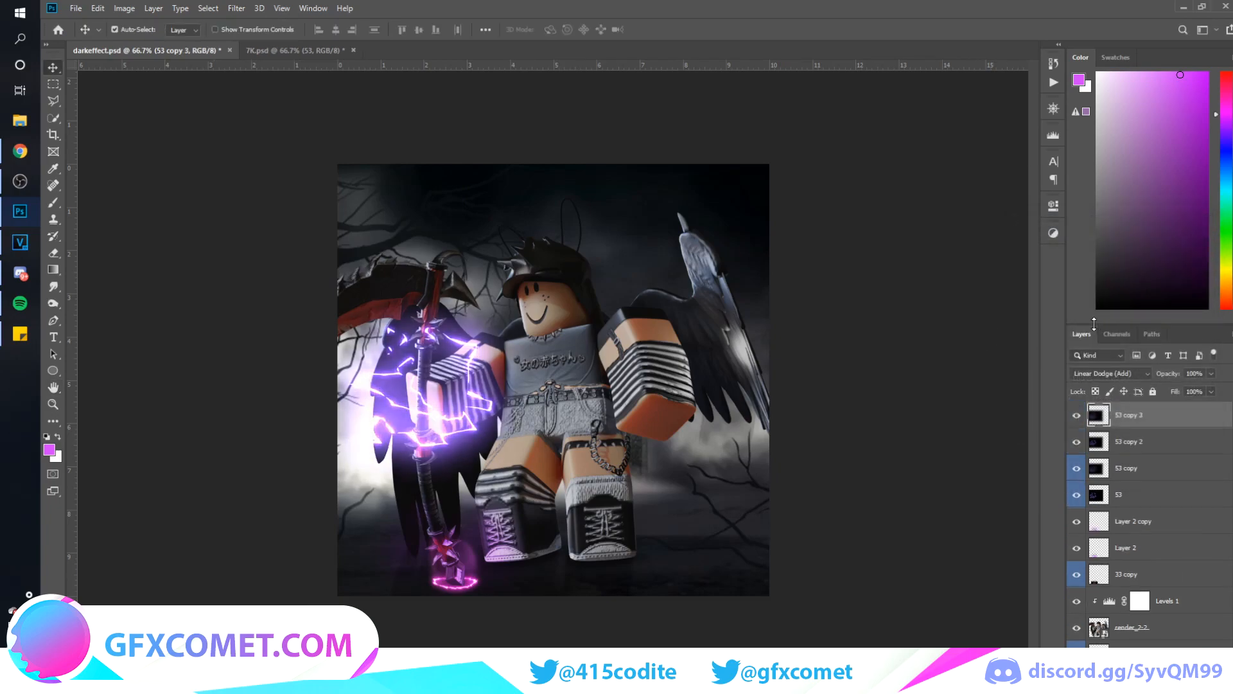
Set the topmost blurred lightning copy to Color Dodge at 16% opacity
{"action": "key", "text": "ctrl+z"}
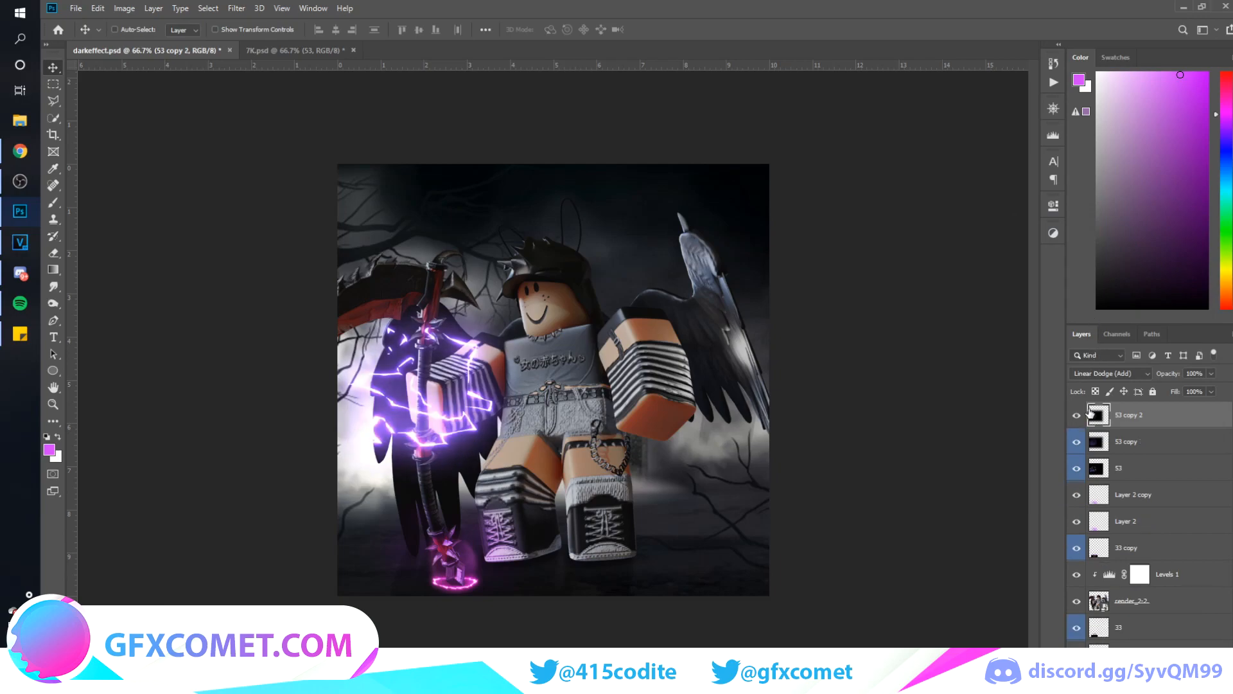
{"action": "key", "text": "ctrl+shift+z"}
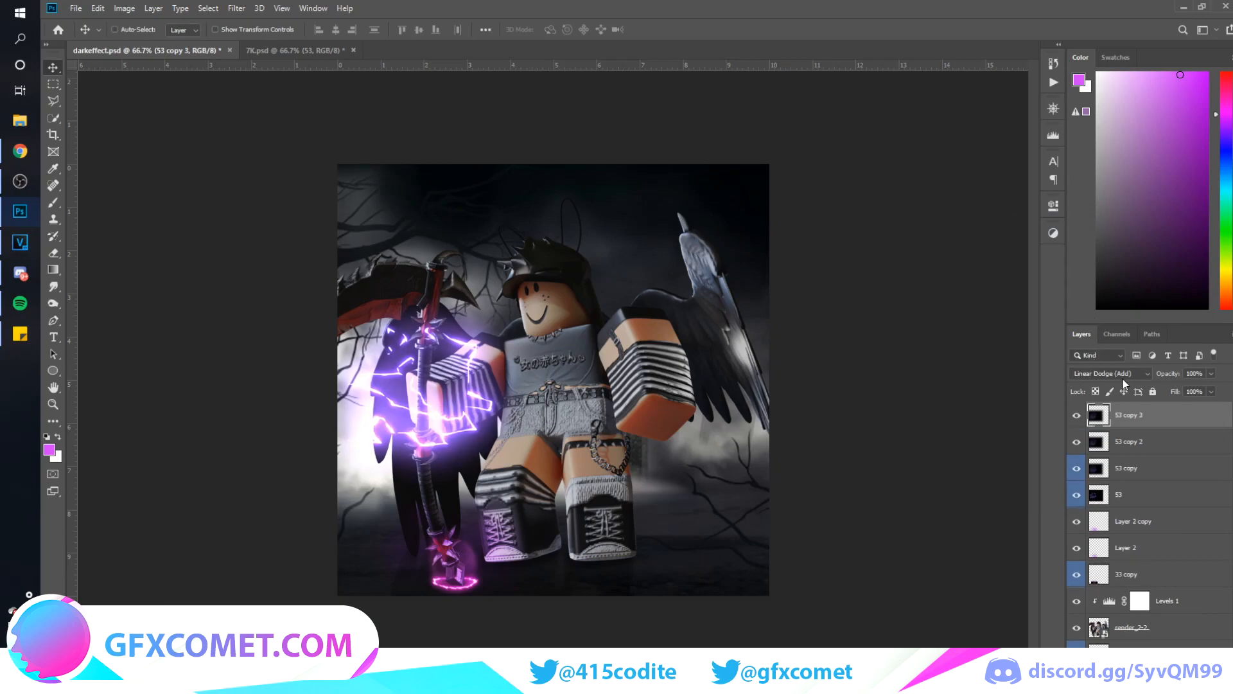
{"action": "left_click", "coordinate": [1123, 375]}
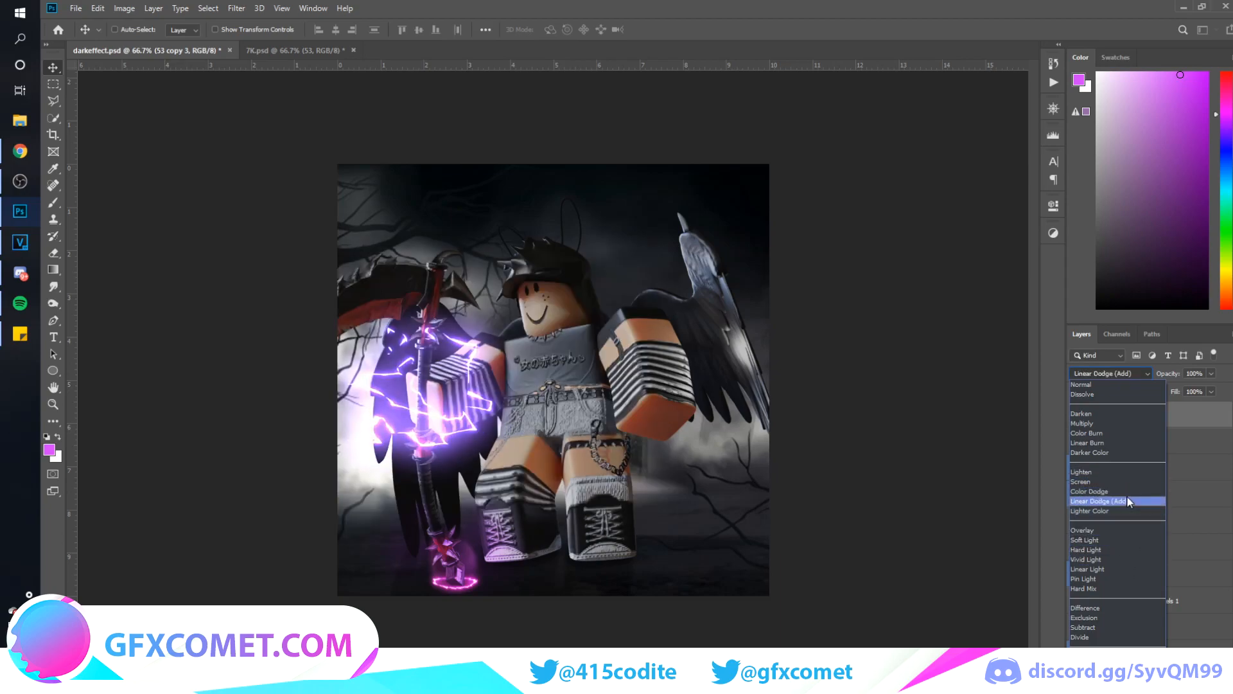
{"action": "left_click", "coordinate": [1128, 492]}
{"action": "left_click_drag", "start_coordinate": [1173, 377], "coordinate": [922, 413]}
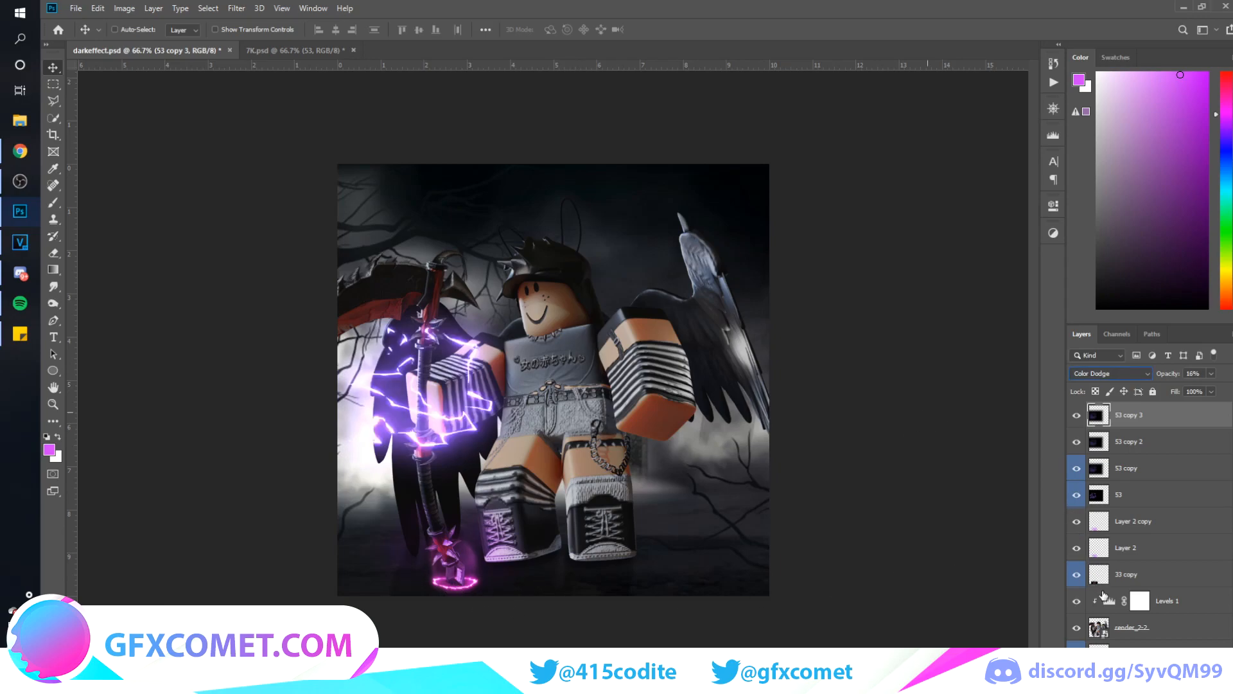
Shift the color of effect layer 33 toward violet with a Hue/Saturation hue of -55
{"action": "left_click", "coordinate": [1119, 580]}
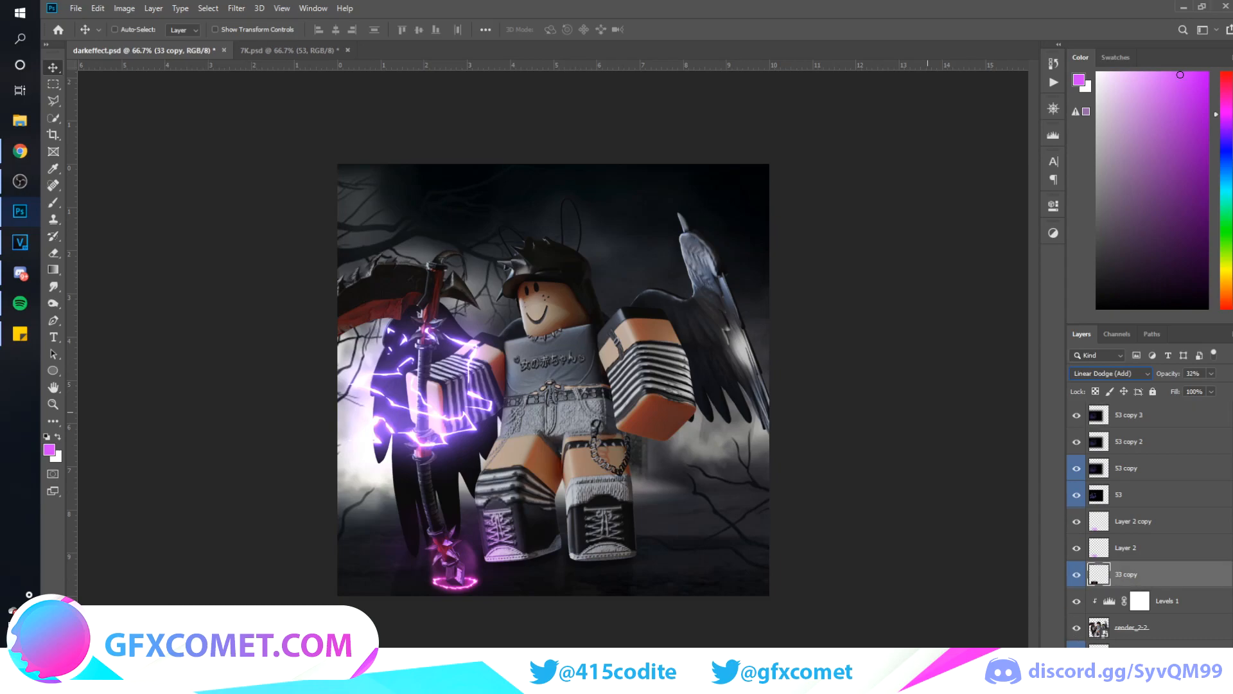
{"action": "left_click", "coordinate": [1121, 652]}
{"action": "key", "text": "ctrl+u"}
{"action": "left_click_drag", "start_coordinate": [820, 290], "coordinate": [787, 288]}
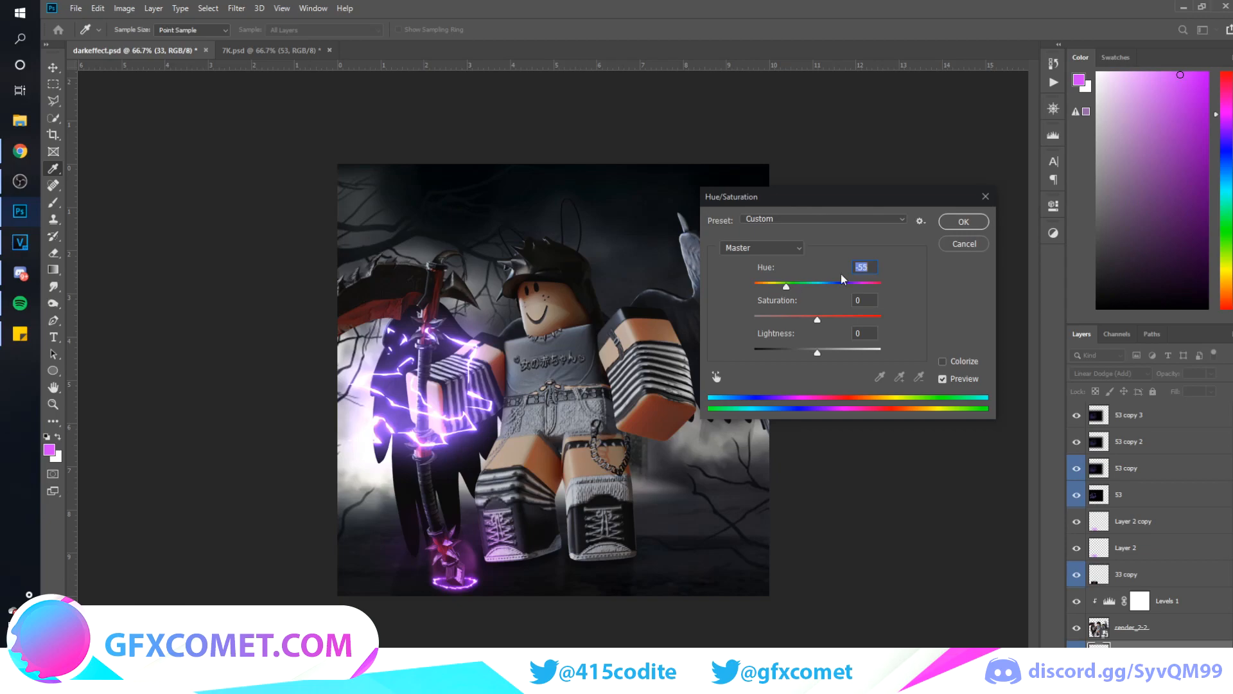
{"action": "left_click", "coordinate": [963, 222]}
Merge Layer 2 and its copy into one glow layer and set it to Overlay blending
{"action": "left_click", "coordinate": [1144, 551]}
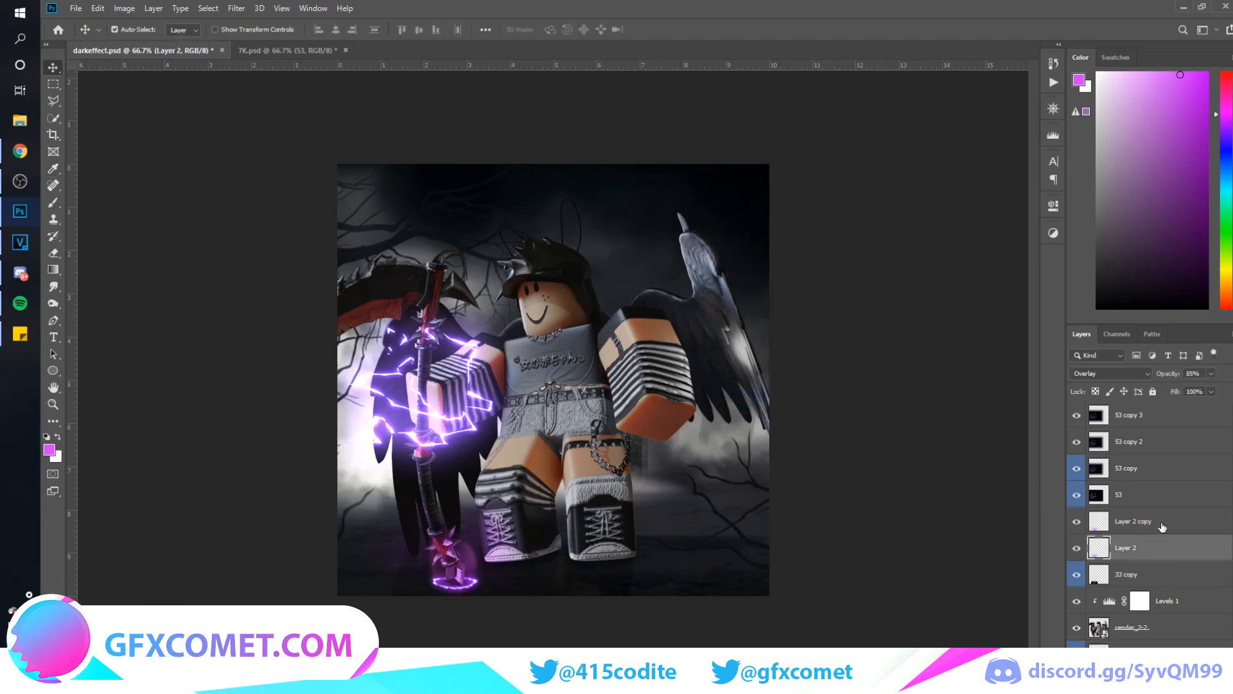
{"action": "left_click", "coordinate": [1159, 529], "text": "ctrl"}
{"action": "key", "text": "ctrl+e"}
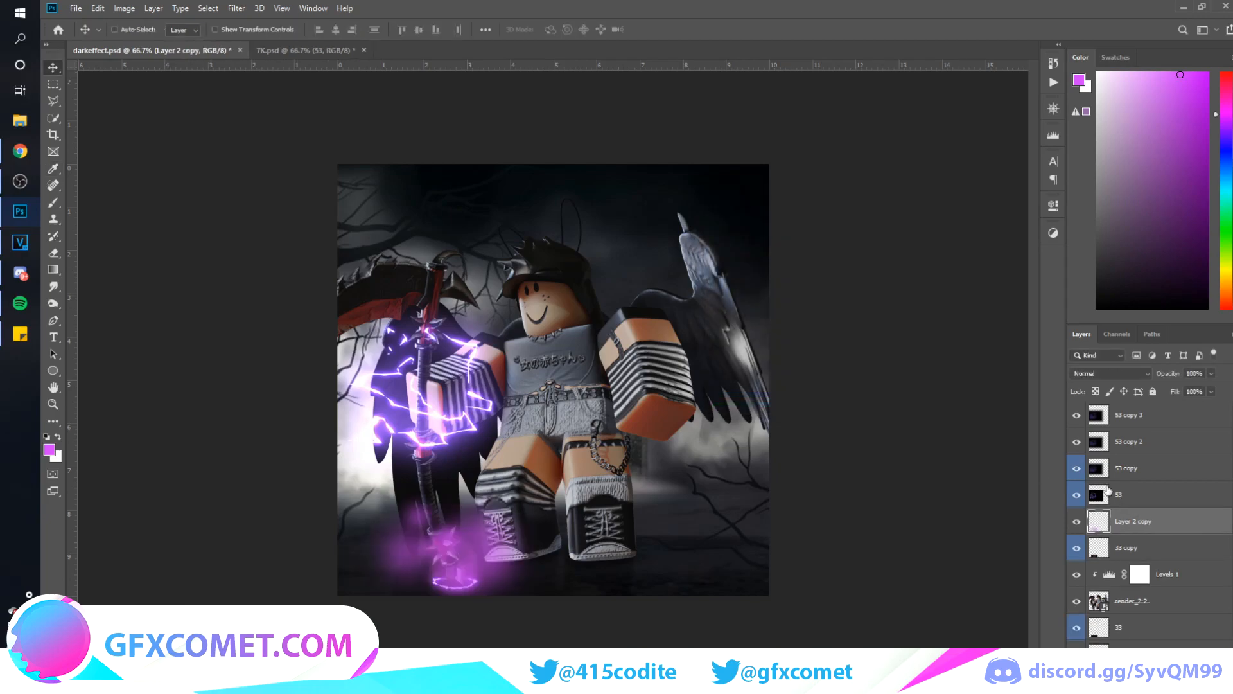
{"action": "left_click", "coordinate": [1120, 375]}
{"action": "left_click", "coordinate": [1127, 530]}
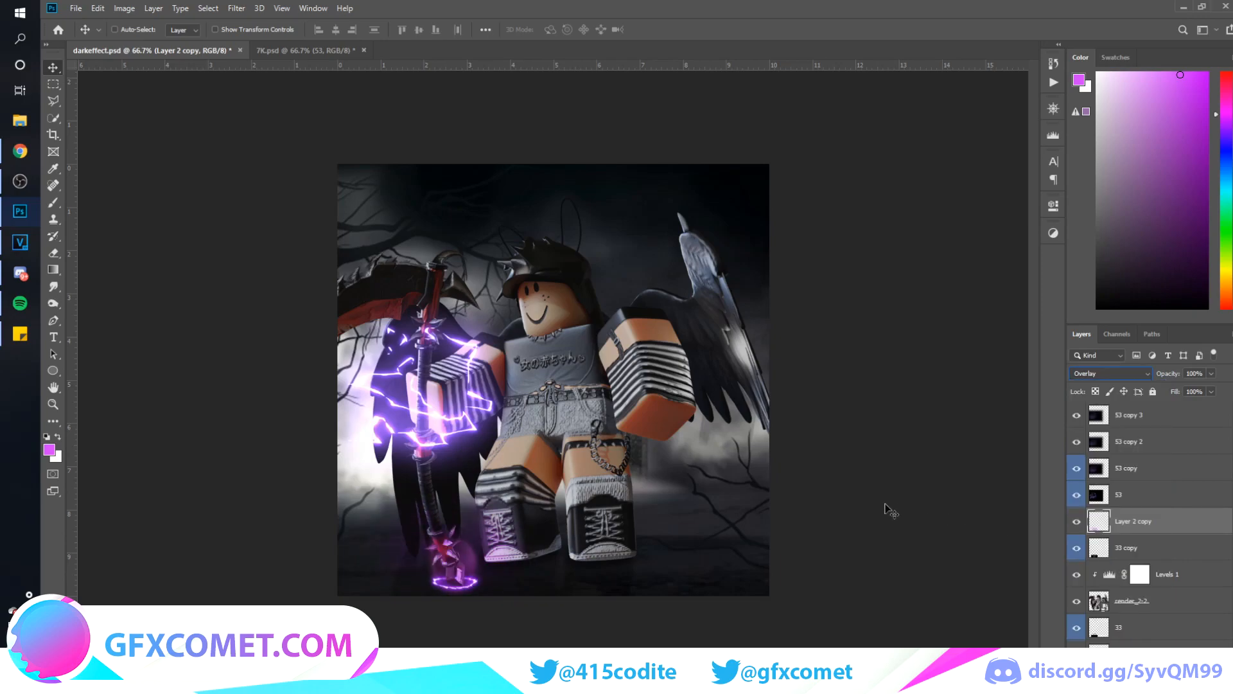
Shift the merged glow layer's hue toward blue-violet with Hue/Saturation to match the lightning
{"action": "key", "text": "ctrl+u"}
{"action": "mouse_move", "coordinate": [817, 286]}
{"action": "left_mouse_down"}
{"action": "mouse_move", "coordinate": [790, 287]}
{"action": "mouse_move", "coordinate": [802, 288]}
{"action": "left_mouse_up"}
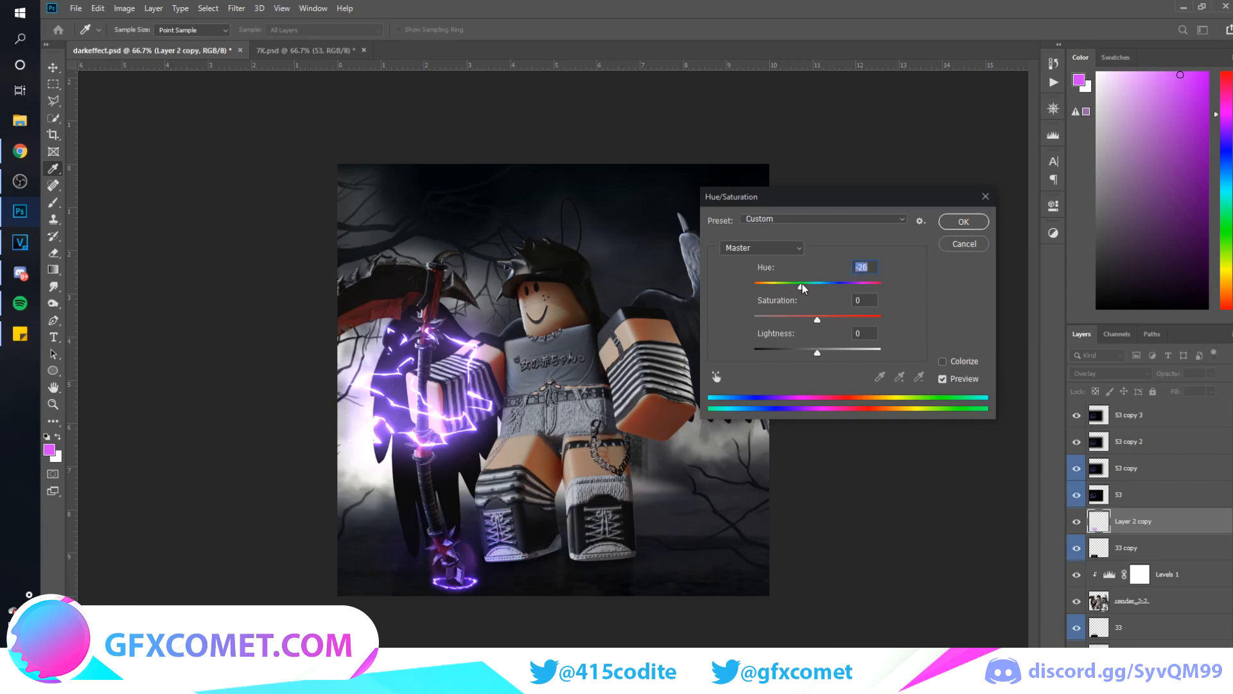
{"action": "left_click", "coordinate": [970, 244]}
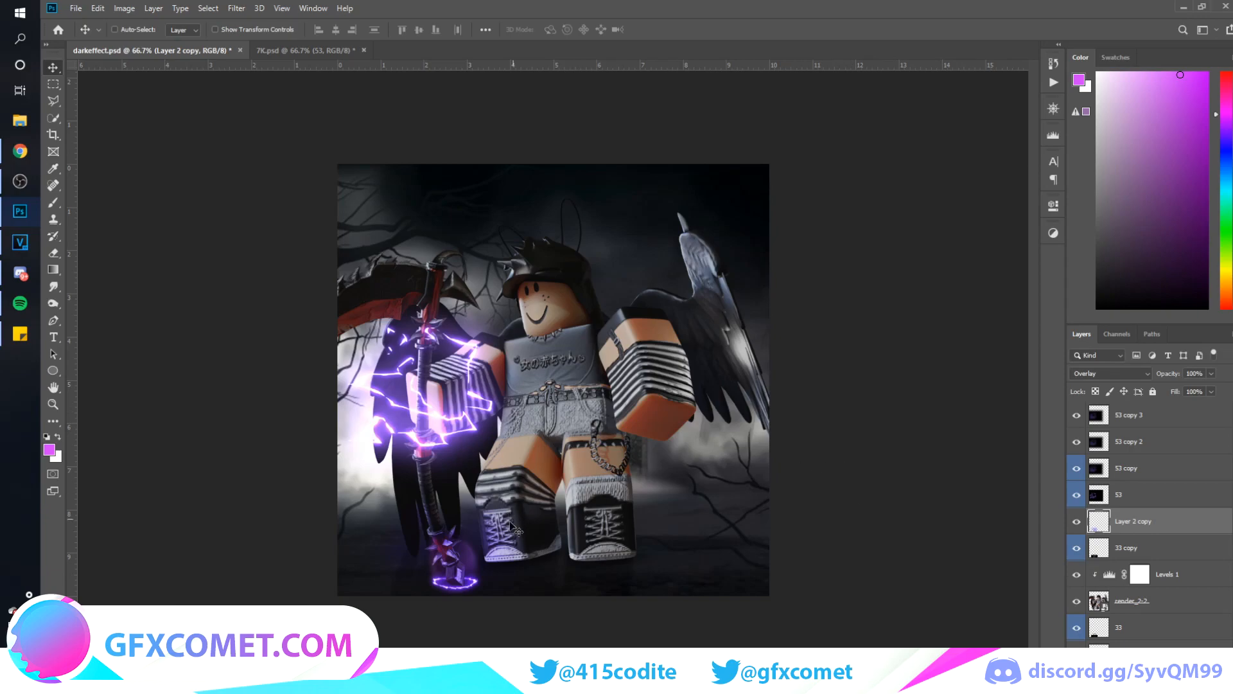
Add a new layer above the lightning copies and set the Brush's foreground color to purple #a540fc
{"action": "key", "text": "ctrl+plus"}
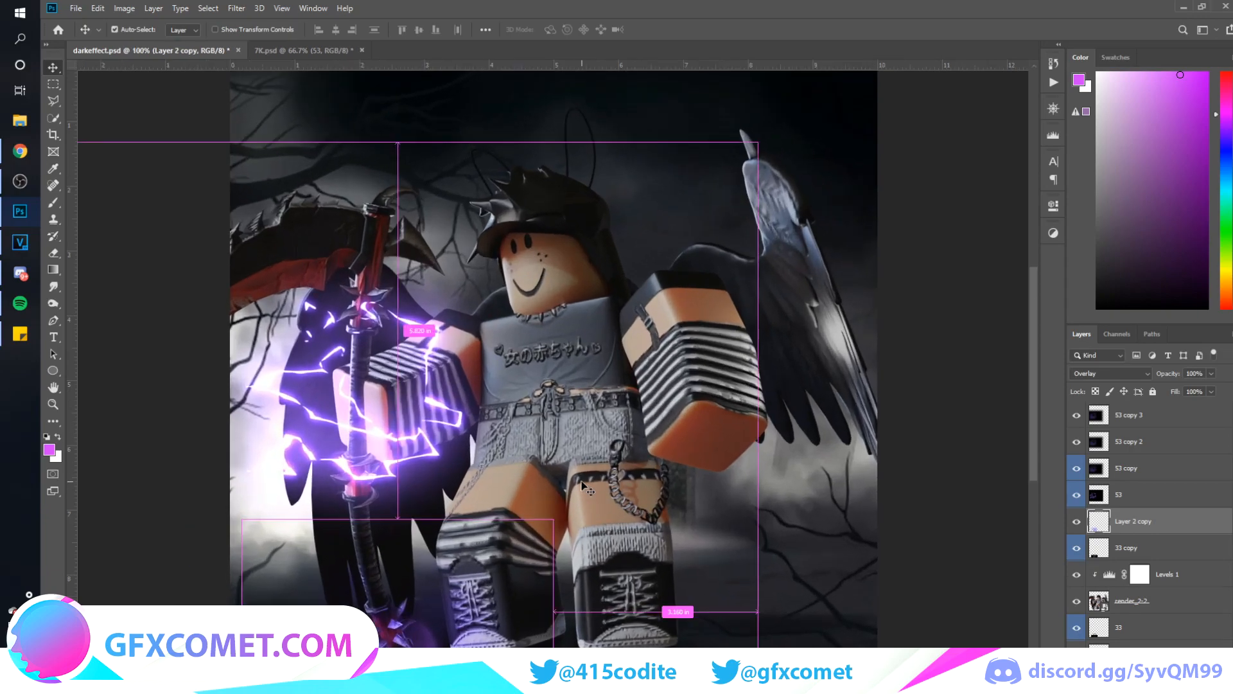
{"action": "left_click", "coordinate": [1161, 423]}
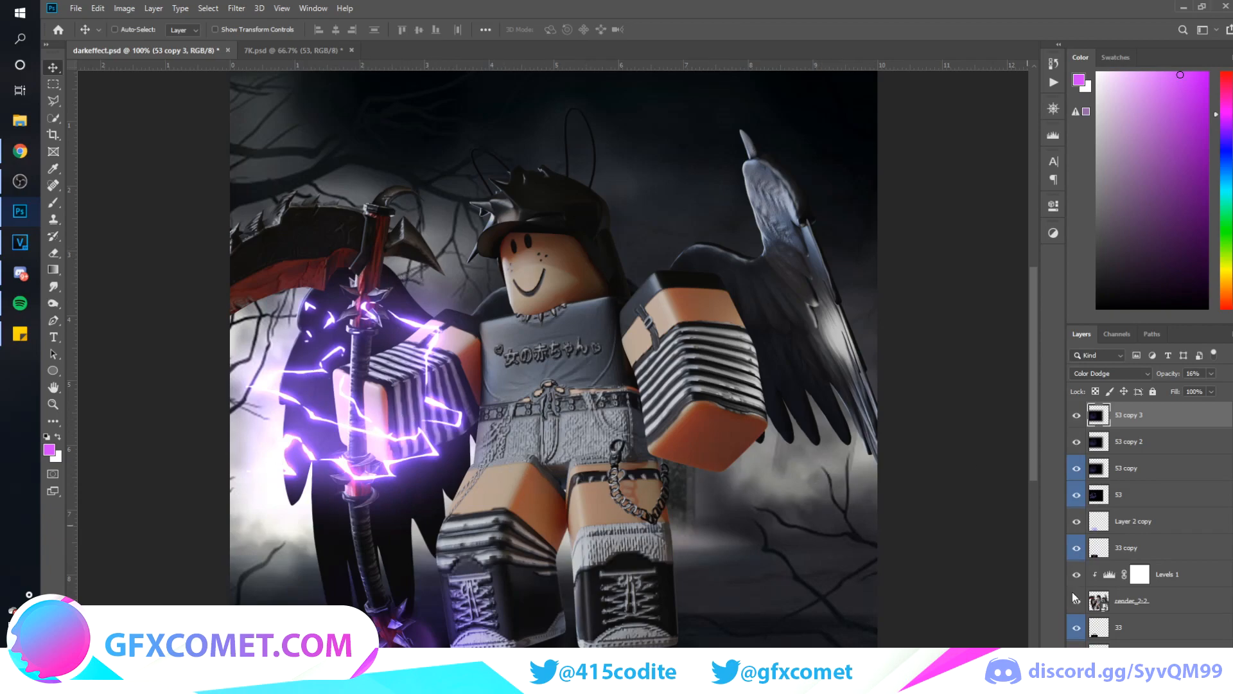
{"action": "key", "text": "ctrl+shift+alt+n"}
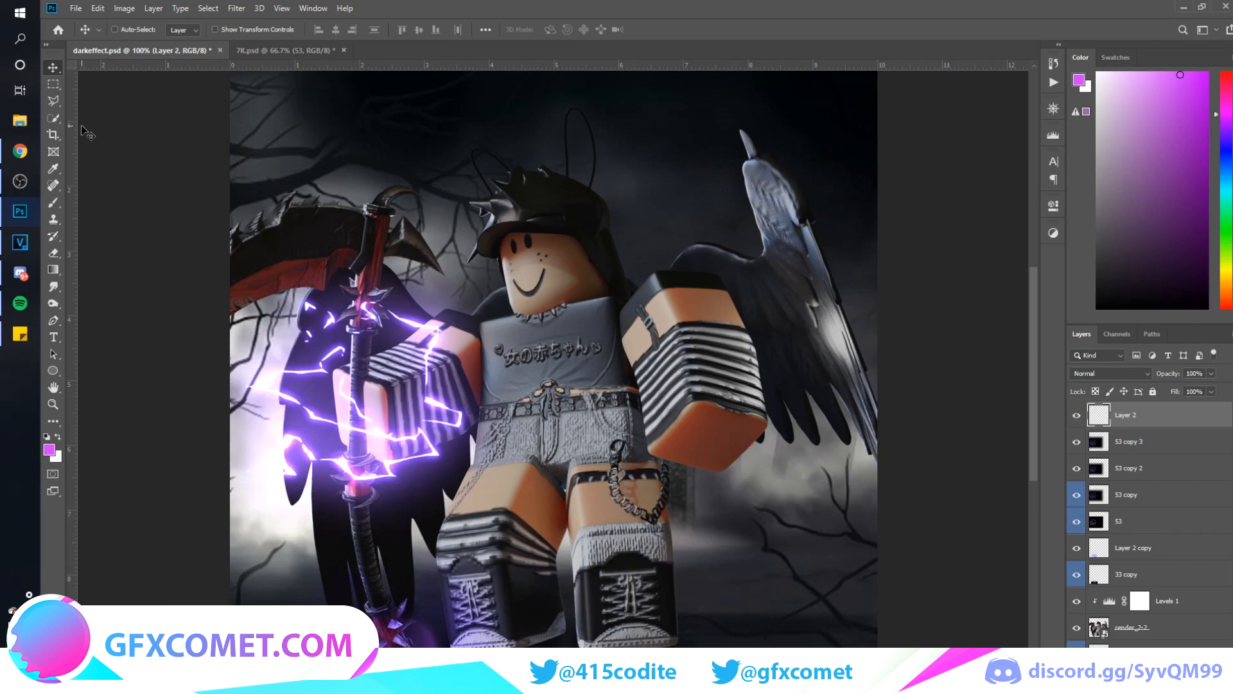
{"action": "left_click", "coordinate": [56, 204]}
{"action": "left_click", "coordinate": [50, 451]}
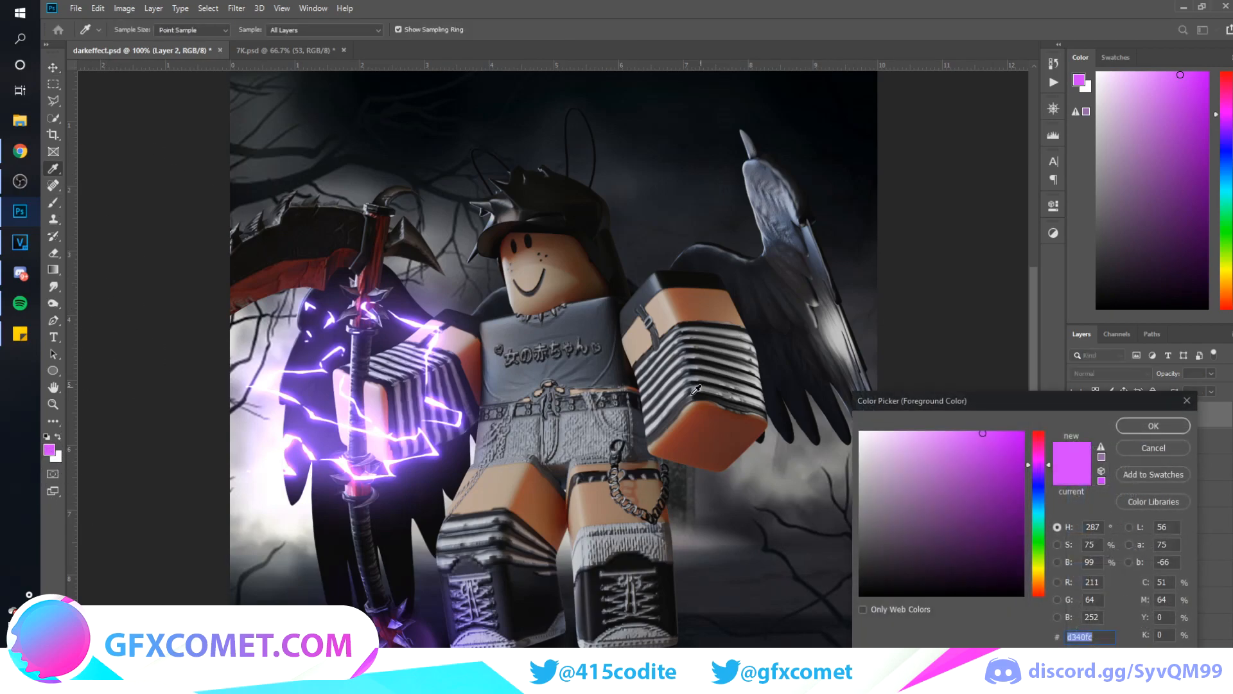
{"action": "left_click", "coordinate": [1044, 472]}
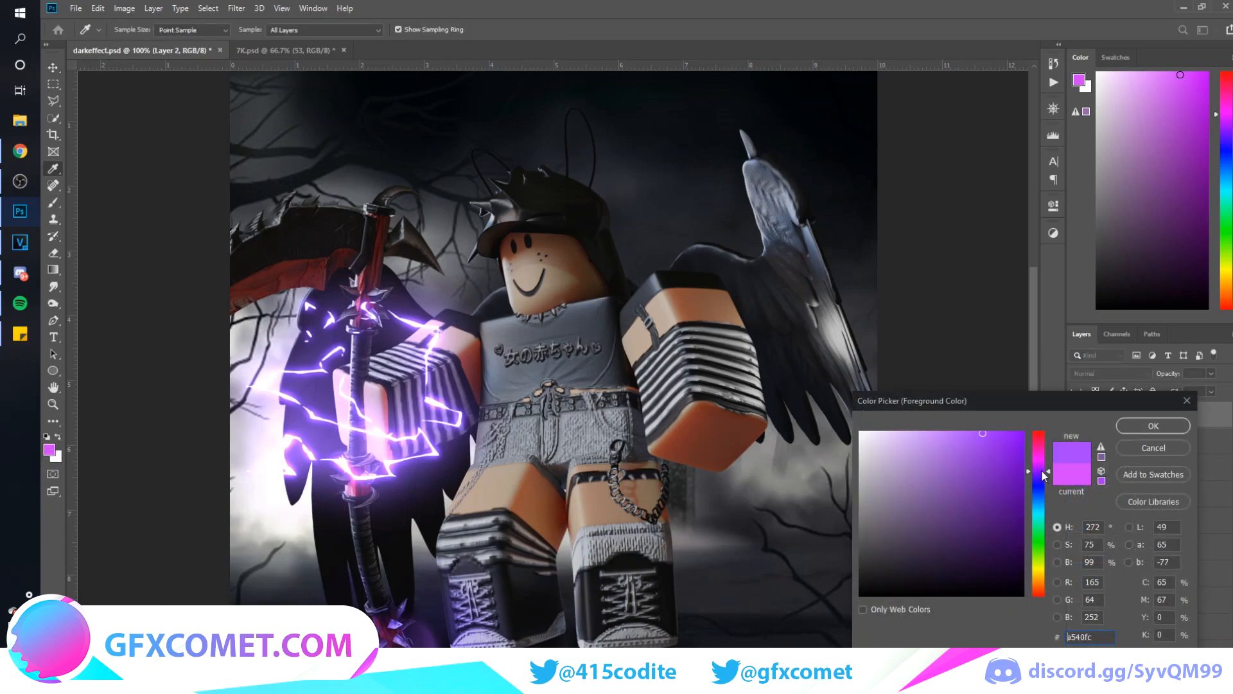
{"action": "left_click", "coordinate": [1153, 426]}
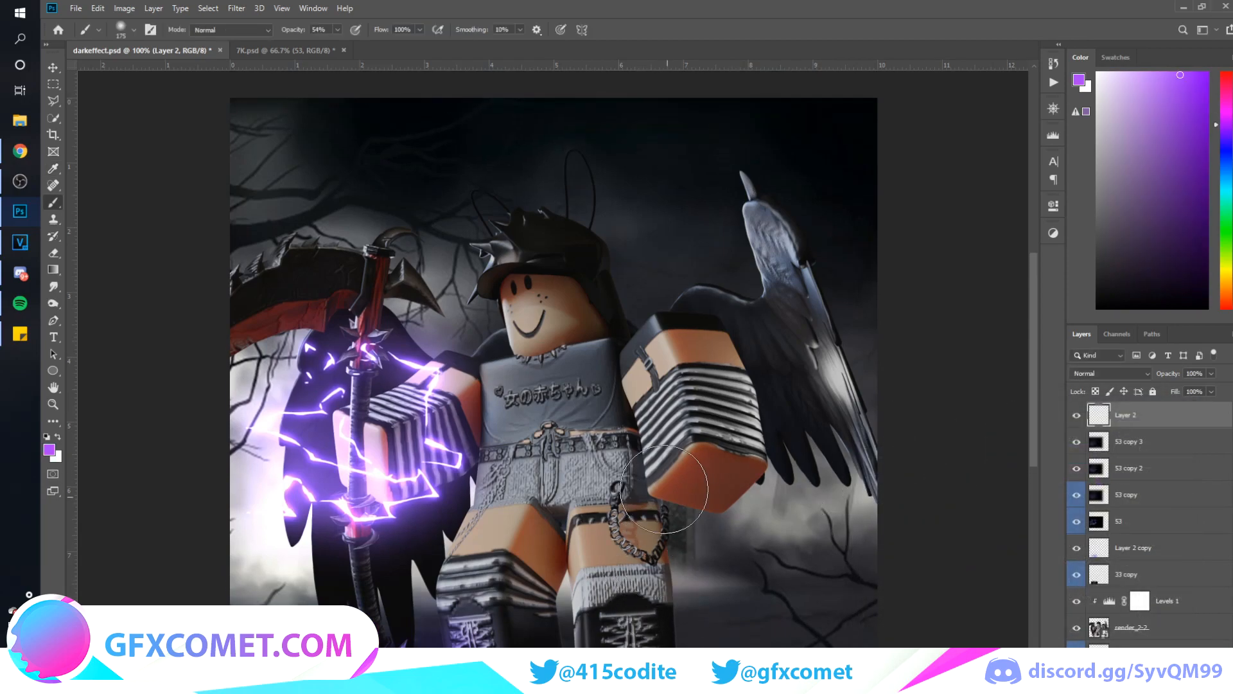
Paint soft purple light along the lower part of the scythe's handle with a small brush
{"action": "key", "text": "bracketleft"}
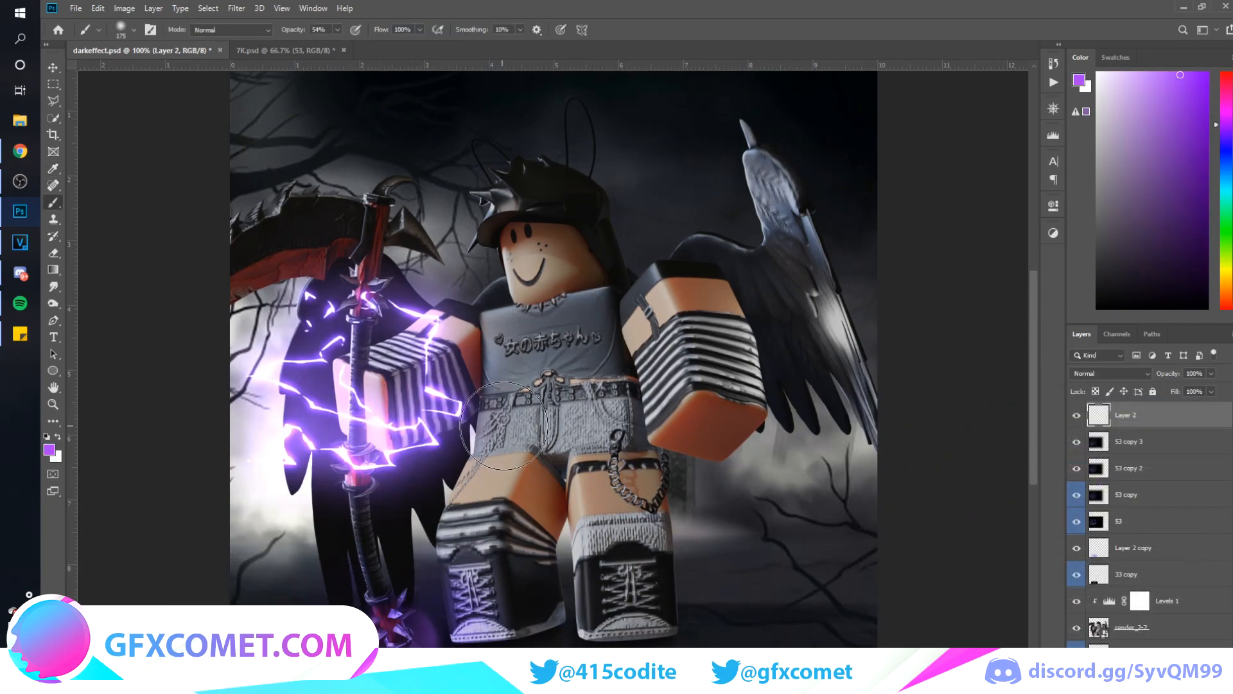
{"action": "key", "text": "bracketleft"}
{"action": "key", "text": "bracketleft"}
{"action": "key", "text": "bracketleft"}
{"action": "key", "text": "bracketleft"}
{"action": "key", "text": "bracketleft"}
{"action": "key", "text": "bracketleft"}
{"action": "key", "text": "bracketleft"}
{"action": "key", "text": "bracketleft"}
{"action": "key", "text": "bracketright"}
{"action": "key", "text": "bracketright"}
{"action": "key", "text": "bracketright"}
{"action": "left_click_drag", "start_coordinate": [349, 475], "coordinate": [375, 604]}
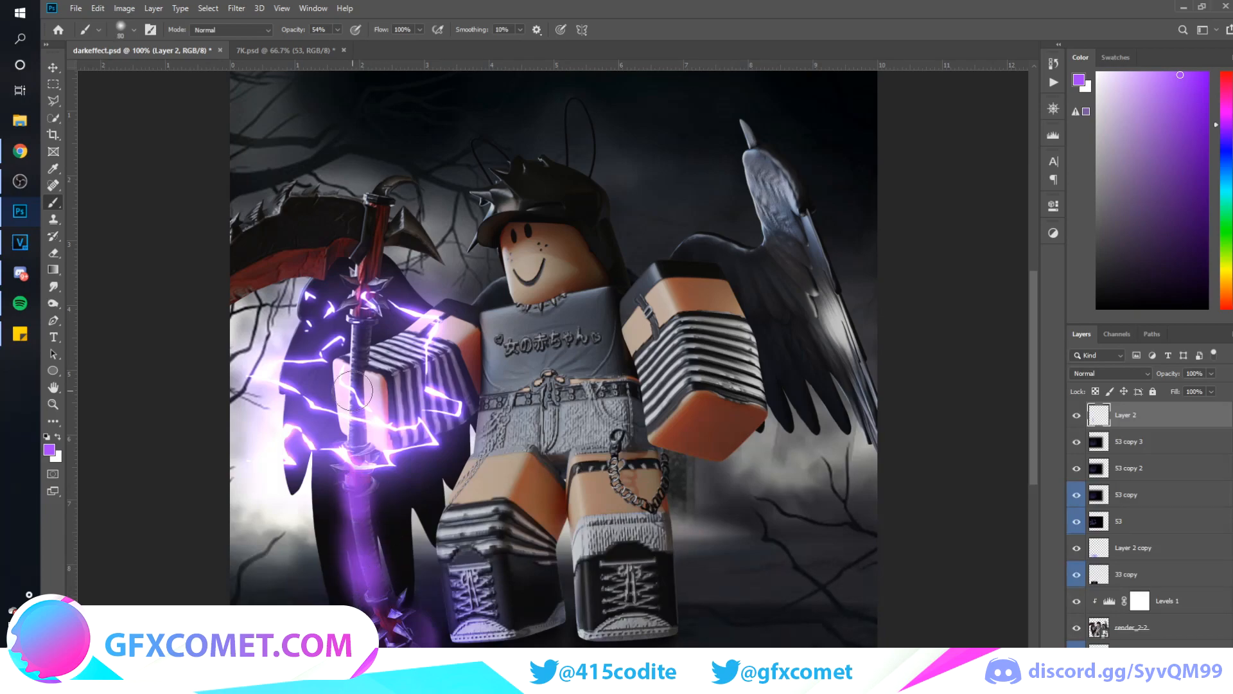
Paint purple light over the hand, the upper handle and the scythe's blade, adjusting the brush size to each area
{"action": "key", "text": "bracketright"}
{"action": "key", "text": "bracketright"}
{"action": "key", "text": "bracketright"}
{"action": "key", "text": "bracketright"}
{"action": "key", "text": "bracketright"}
{"action": "mouse_move", "coordinate": [369, 399]}
{"action": "left_mouse_down"}
{"action": "mouse_move", "coordinate": [350, 262]}
{"action": "mouse_move", "coordinate": [363, 251]}
{"action": "mouse_move", "coordinate": [268, 293]}
{"action": "mouse_move", "coordinate": [270, 273]}
{"action": "mouse_move", "coordinate": [346, 257]}
{"action": "mouse_move", "coordinate": [308, 222]}
{"action": "left_mouse_up"}
{"action": "key", "text": "bracketleft"}
{"action": "key", "text": "bracketleft"}
{"action": "key", "text": "bracketright"}
{"action": "key", "text": "bracketleft"}
{"action": "key", "text": "bracketleft"}
{"action": "key", "text": "bracketleft"}
{"action": "key", "text": "bracketleft"}
{"action": "key", "text": "bracketleft"}
{"action": "key", "text": "bracketleft"}
{"action": "key", "text": "bracketleft"}
{"action": "key", "text": "bracketleft"}
{"action": "key", "text": "bracketleft"}
{"action": "key", "text": "bracketleft"}
{"action": "key", "text": "bracketleft"}
{"action": "key", "text": "bracketleft"}
{"action": "key", "text": "bracketleft"}
{"action": "key", "text": "bracketleft"}
{"action": "key", "text": "bracketleft"}
{"action": "key", "text": "bracketleft"}
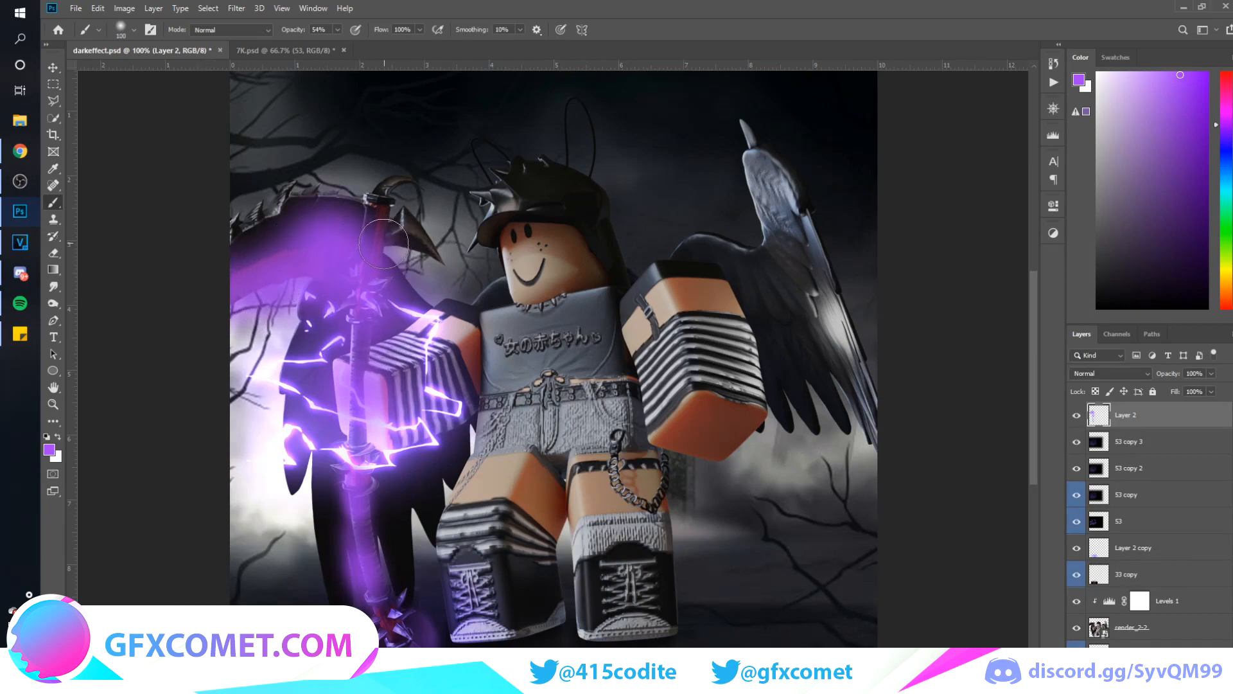
{"action": "key", "text": "bracketright"}
{"action": "mouse_move", "coordinate": [387, 237]}
{"action": "left_mouse_down"}
{"action": "mouse_move", "coordinate": [413, 231]}
{"action": "mouse_move", "coordinate": [418, 241]}
{"action": "mouse_move", "coordinate": [392, 239]}
{"action": "mouse_move", "coordinate": [429, 256]}
{"action": "left_mouse_up"}
Paint purple light with a larger brush over the scythe-facing side of the character's body, and set the layer to Overlay
{"action": "key", "text": "bracketright"}
{"action": "key", "text": "bracketright"}
{"action": "key", "text": "bracketright"}
{"action": "key", "text": "bracketright"}
{"action": "key", "text": "bracketright"}
{"action": "key", "text": "bracketright"}
{"action": "key", "text": "bracketright"}
{"action": "left_click_drag", "start_coordinate": [484, 460], "coordinate": [454, 488]}
{"action": "key", "text": "bracketright"}
{"action": "mouse_move", "coordinate": [503, 424]}
{"action": "left_mouse_down"}
{"action": "mouse_move", "coordinate": [473, 339]}
{"action": "mouse_move", "coordinate": [460, 339]}
{"action": "mouse_move", "coordinate": [520, 319]}
{"action": "mouse_move", "coordinate": [501, 279]}
{"action": "mouse_move", "coordinate": [522, 368]}
{"action": "mouse_move", "coordinate": [457, 543]}
{"action": "left_mouse_up"}
{"action": "key", "text": "v"}
{"action": "left_click", "coordinate": [1111, 373]}
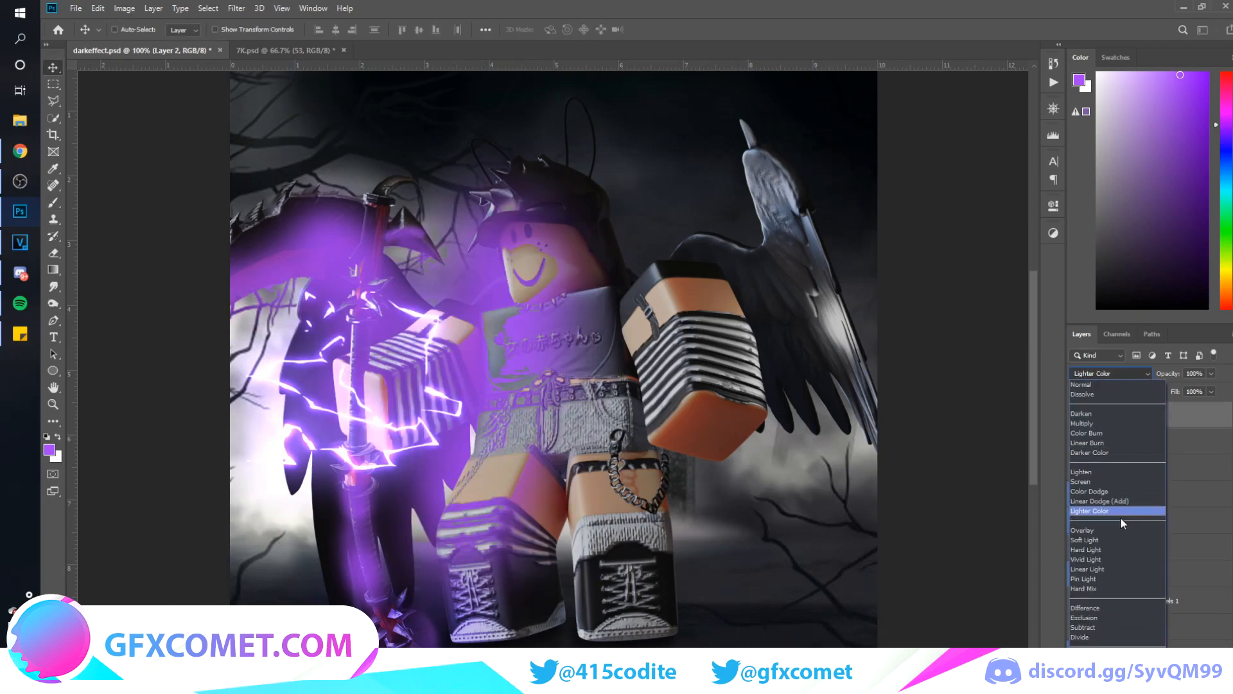
{"action": "left_click", "coordinate": [1115, 523]}
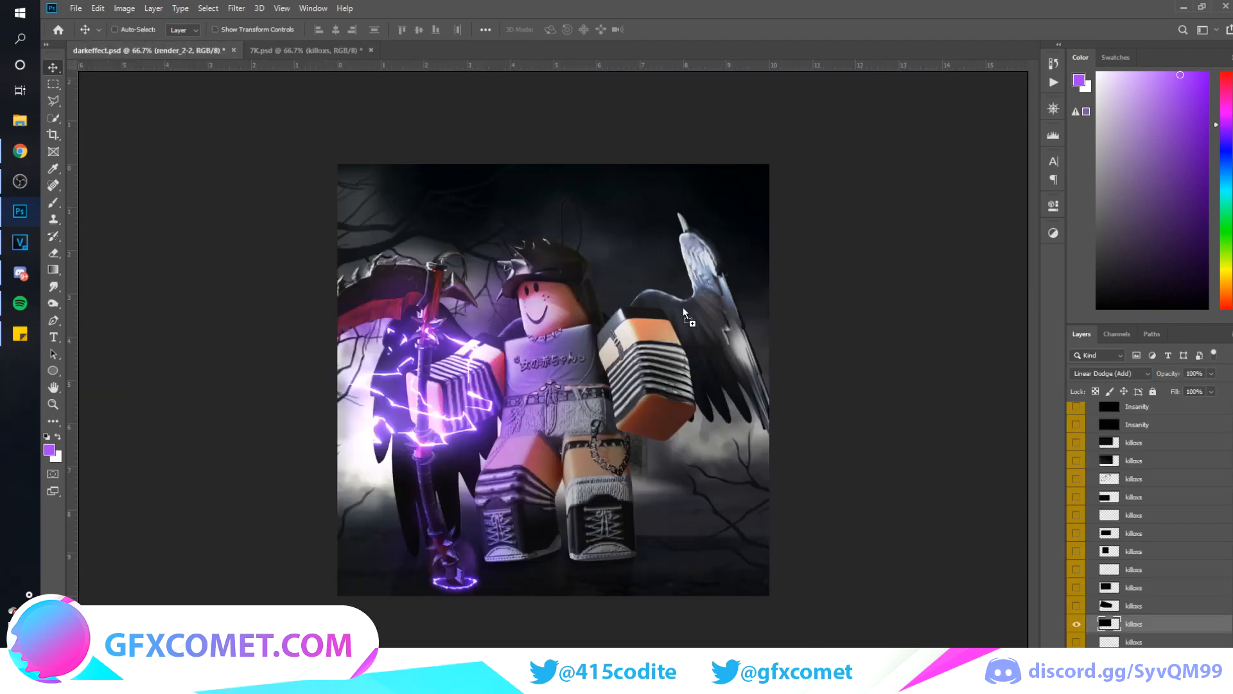
Try the ember particles layer from 7K.psd over the character in darkeffect.psd
{"action": "left_click_drag", "start_coordinate": [684, 308], "coordinate": [696, 337]}
{"action": "left_click_drag", "start_coordinate": [725, 402], "coordinate": [658, 479]}
Hide the Particles group in 7K.psd and look through the Stock Effects layers for another effect
{"action": "left_click", "coordinate": [301, 50]}
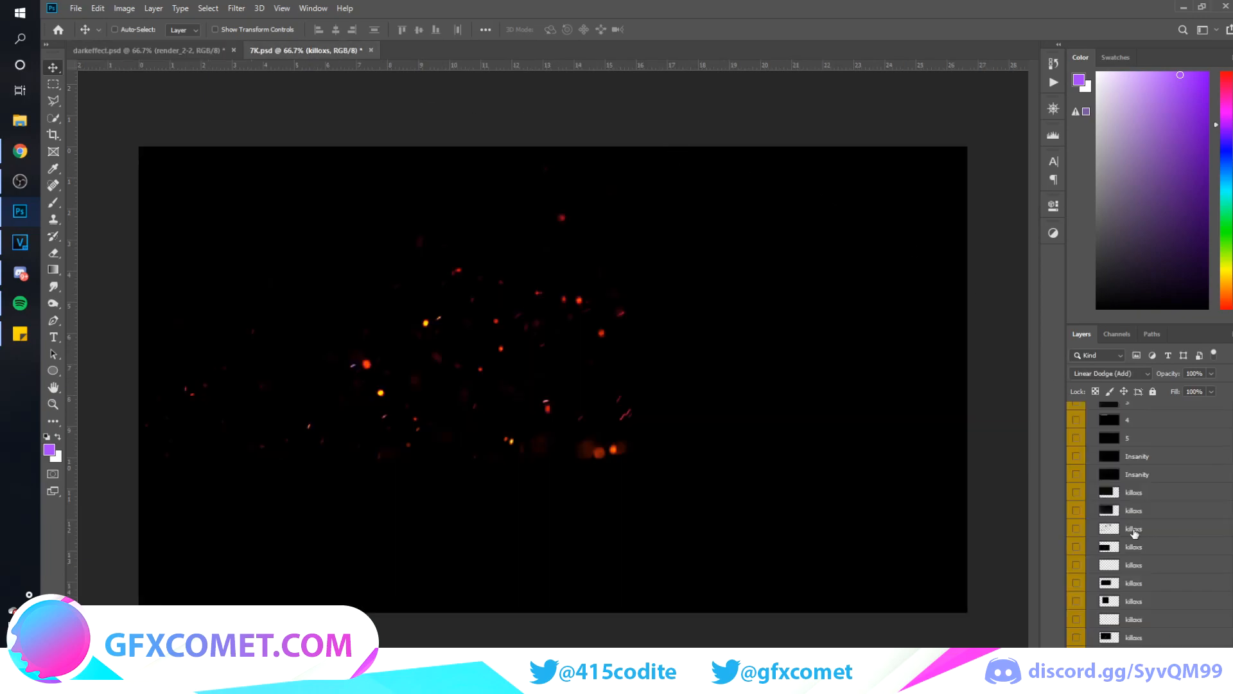
{"action": "scroll", "coordinate": [1134, 532], "scroll_direction": "down", "scroll_amount": 15}
{"action": "left_click", "coordinate": [1095, 644]}
{"action": "scroll", "coordinate": [1097, 632], "scroll_direction": "down", "scroll_amount": 2}
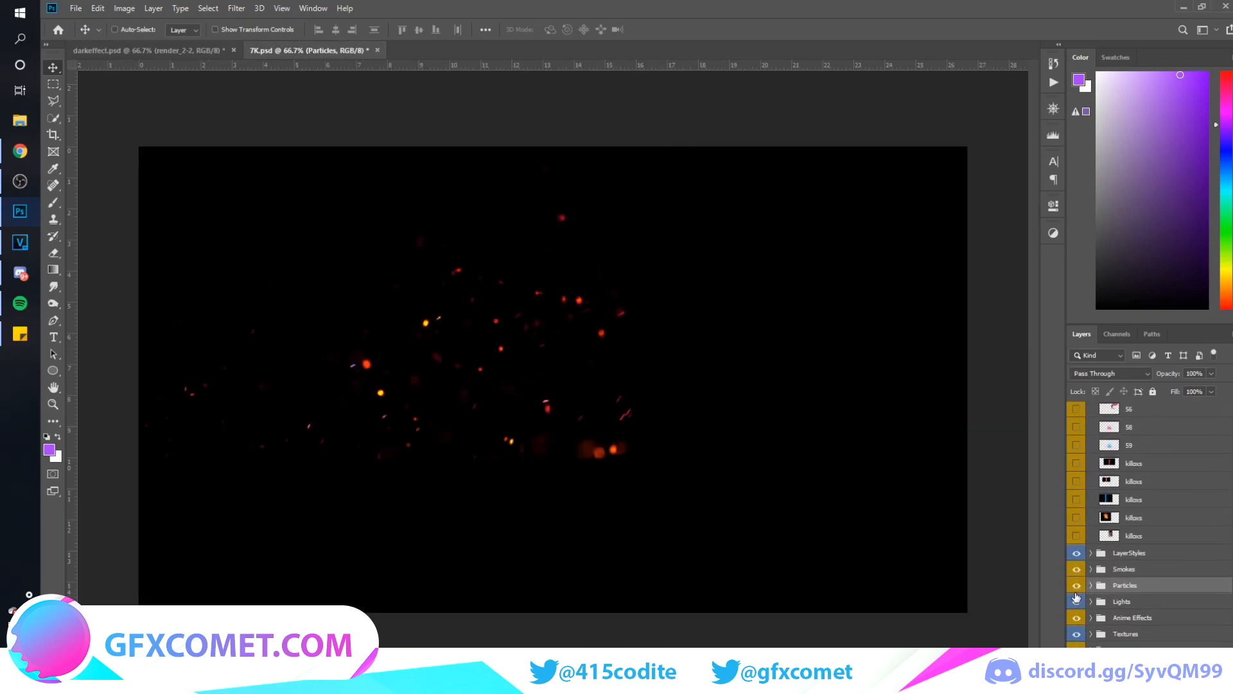
{"action": "left_click", "coordinate": [1077, 586]}
{"action": "scroll", "coordinate": [1137, 562], "scroll_direction": "up", "scroll_amount": 3}
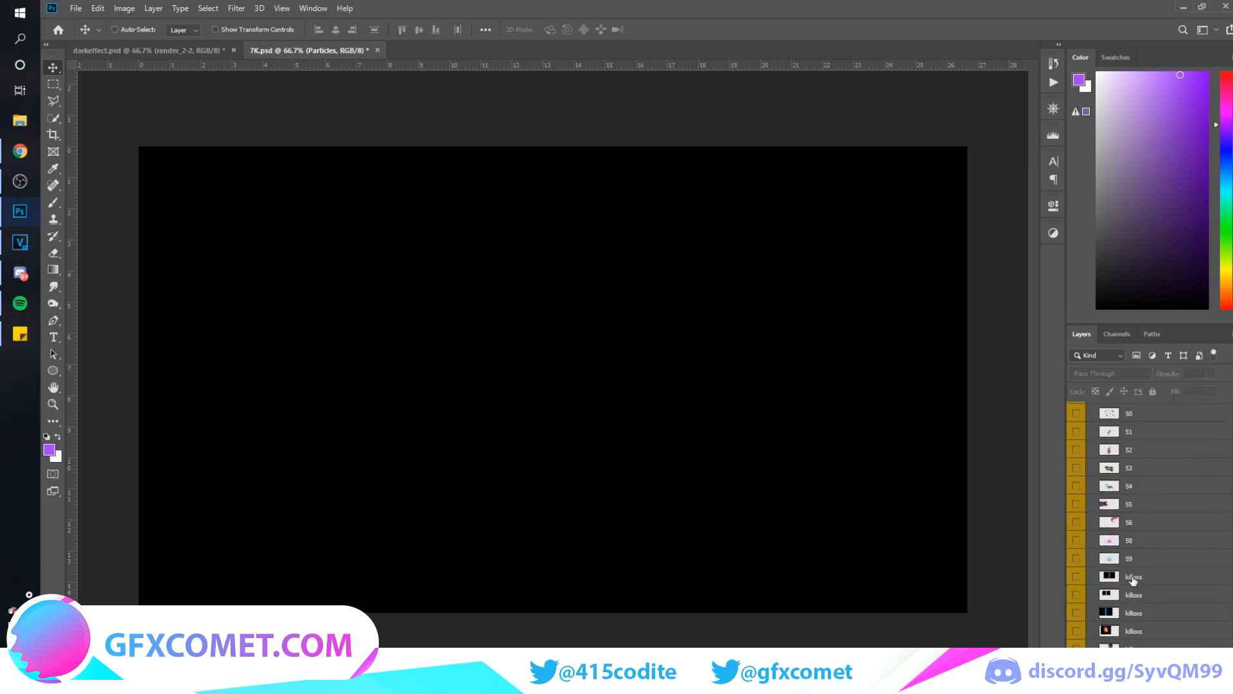
{"action": "left_click", "coordinate": [1077, 648]}
{"action": "left_click", "coordinate": [1077, 648]}
{"action": "scroll", "coordinate": [1120, 624], "scroll_direction": "up", "scroll_amount": 12}
{"action": "scroll", "coordinate": [1118, 622], "scroll_direction": "up", "scroll_amount": 10}
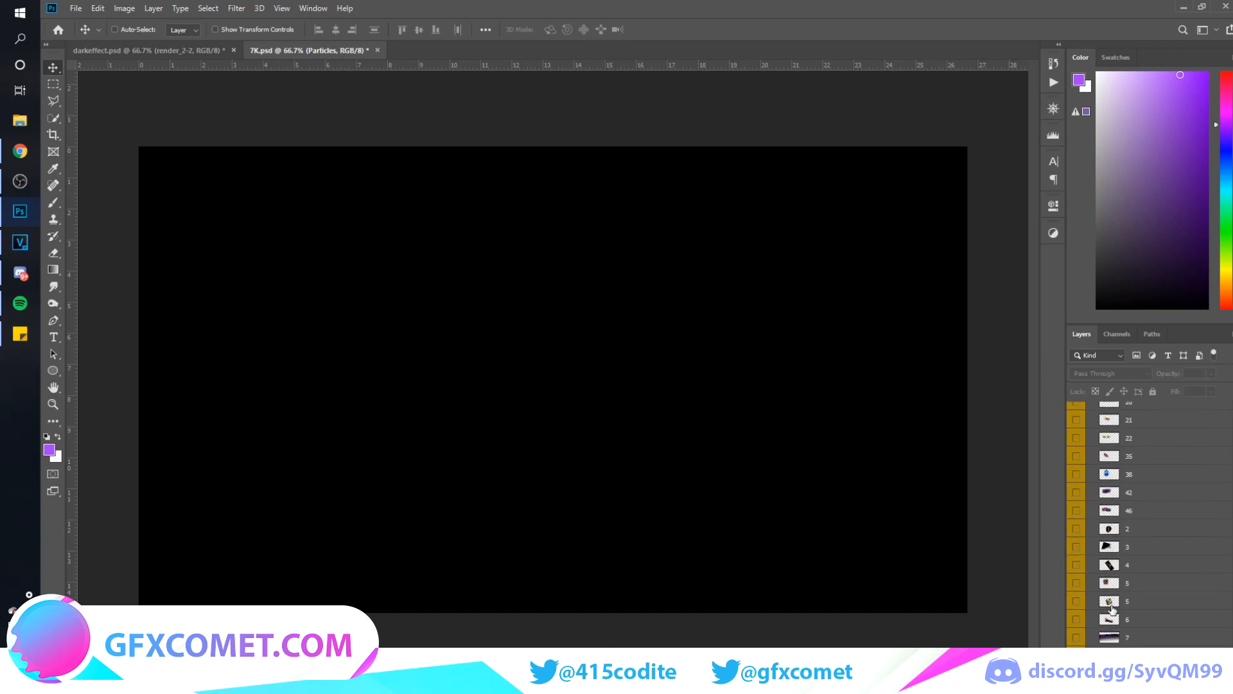
Collapse the Stock Effects group and preview layers 1 to 3 of the CARTOON group one by one
{"action": "left_click", "coordinate": [1091, 557]}
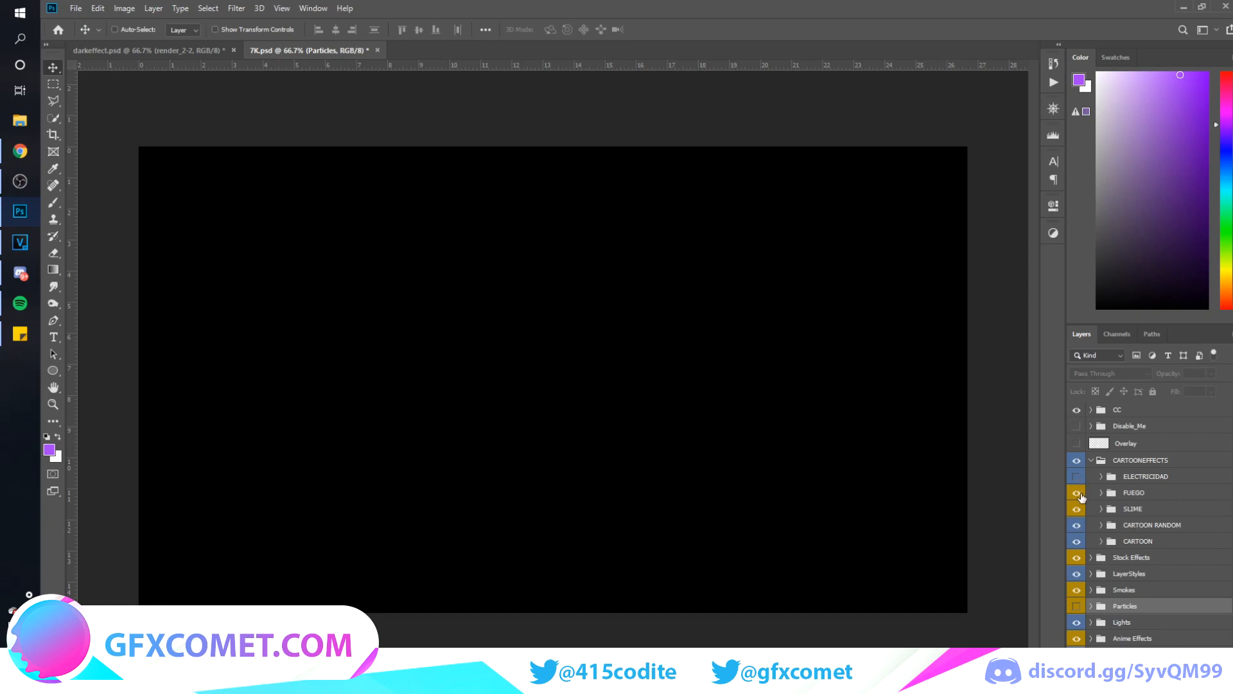
{"action": "left_click", "coordinate": [1102, 542]}
{"action": "left_click", "coordinate": [1075, 559]}
{"action": "left_click", "coordinate": [1073, 565]}
{"action": "left_click", "coordinate": [1072, 577]}
{"action": "left_click", "coordinate": [1071, 582]}
{"action": "left_click", "coordinate": [1072, 599]}
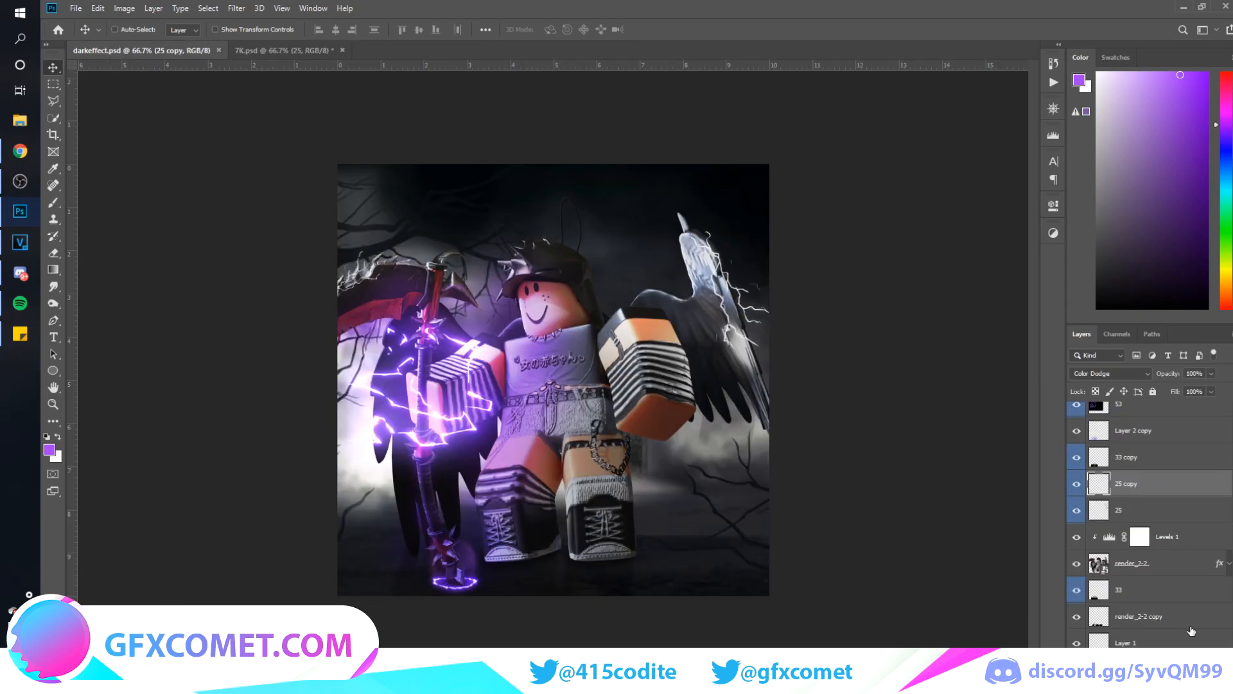
{"action": "scroll", "coordinate": [1134, 636], "scroll_direction": "down", "scroll_amount": 1}
{"action": "left_click", "coordinate": [1133, 643]}
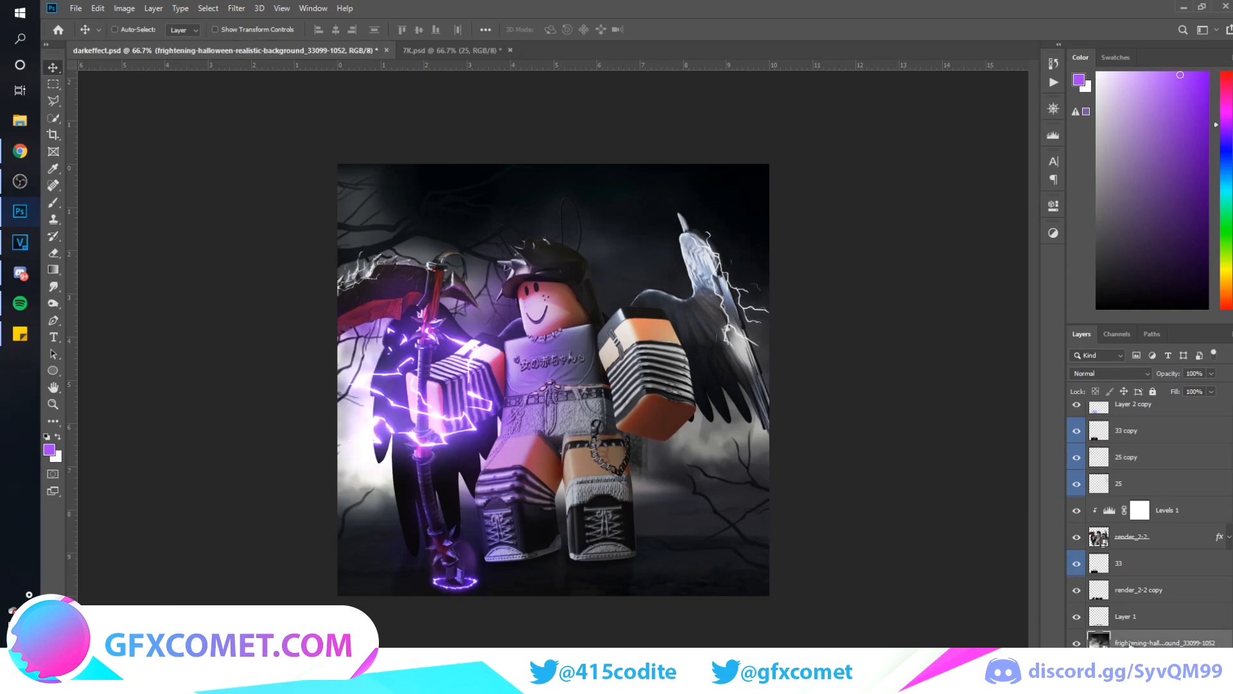
{"action": "key", "text": "ctrl+j"}
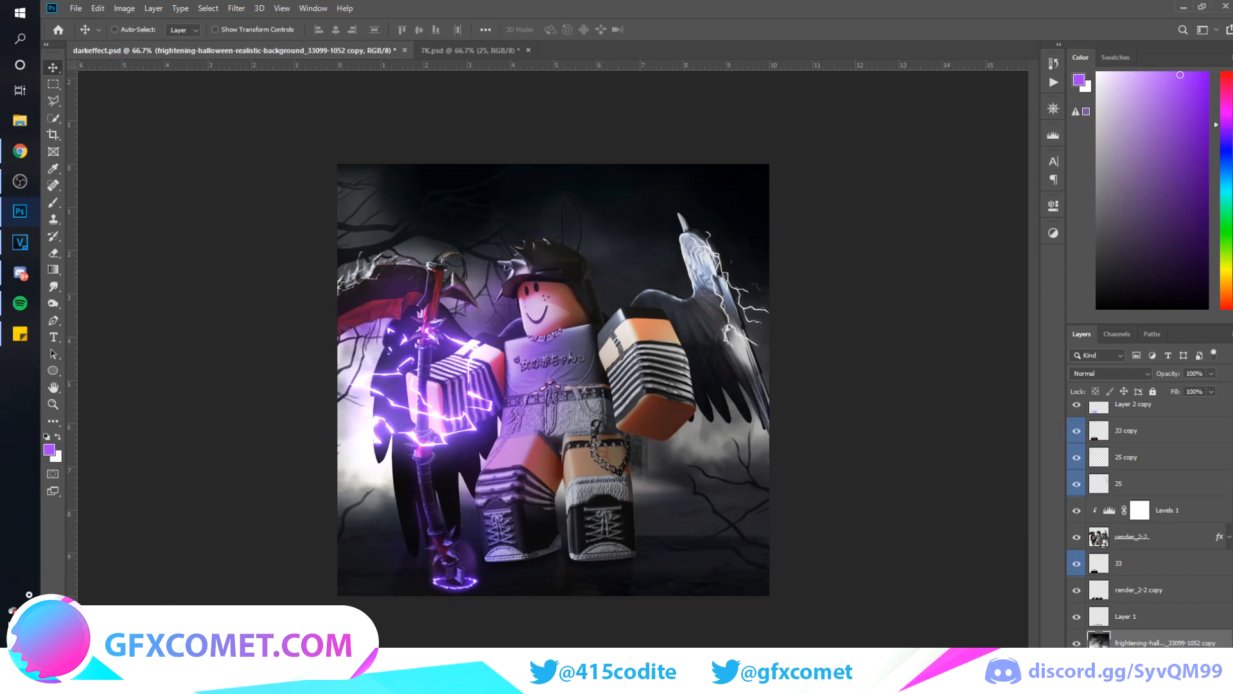
{"action": "scroll", "coordinate": [1131, 645], "scroll_direction": "down", "scroll_amount": 1}
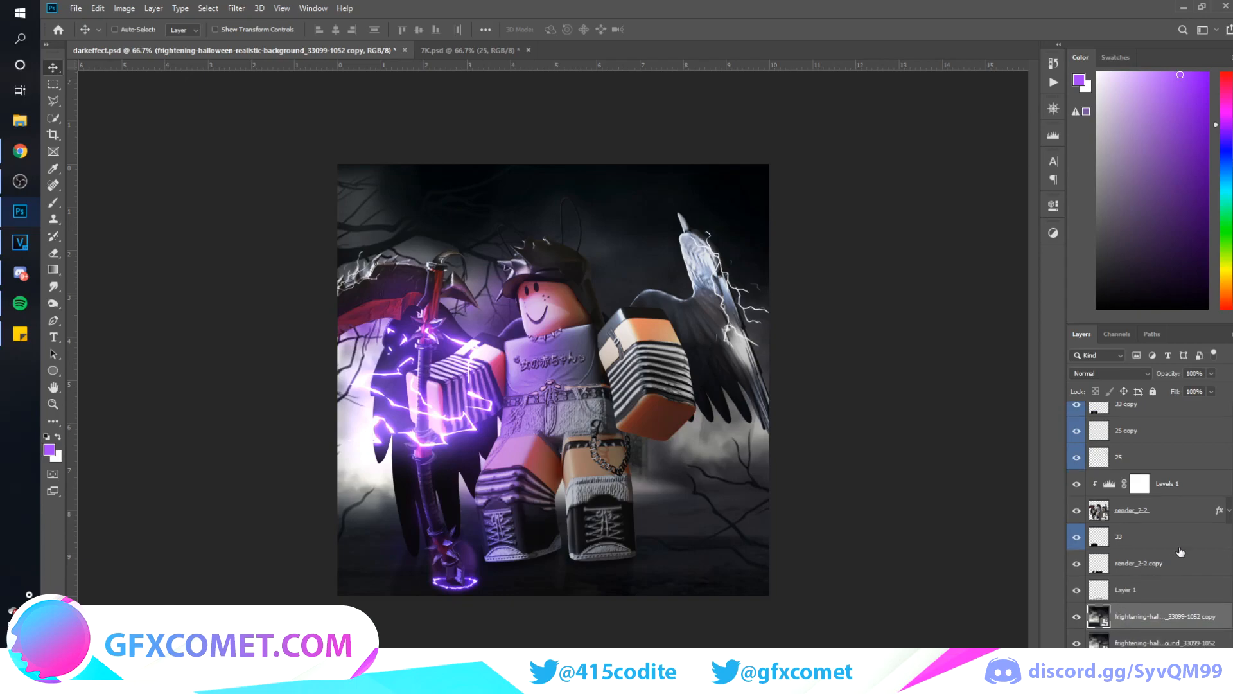
{"action": "key", "text": "Delete"}
{"action": "right_click", "coordinate": [1165, 643]}
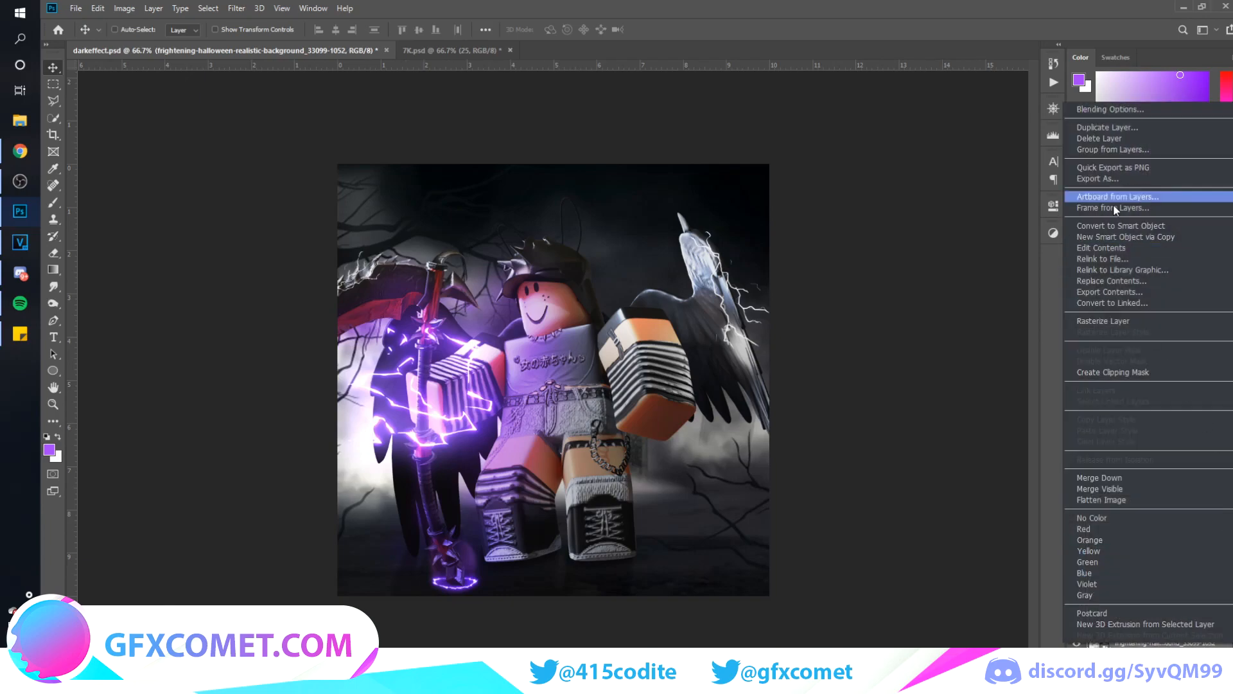
{"action": "left_click", "coordinate": [883, 252]}
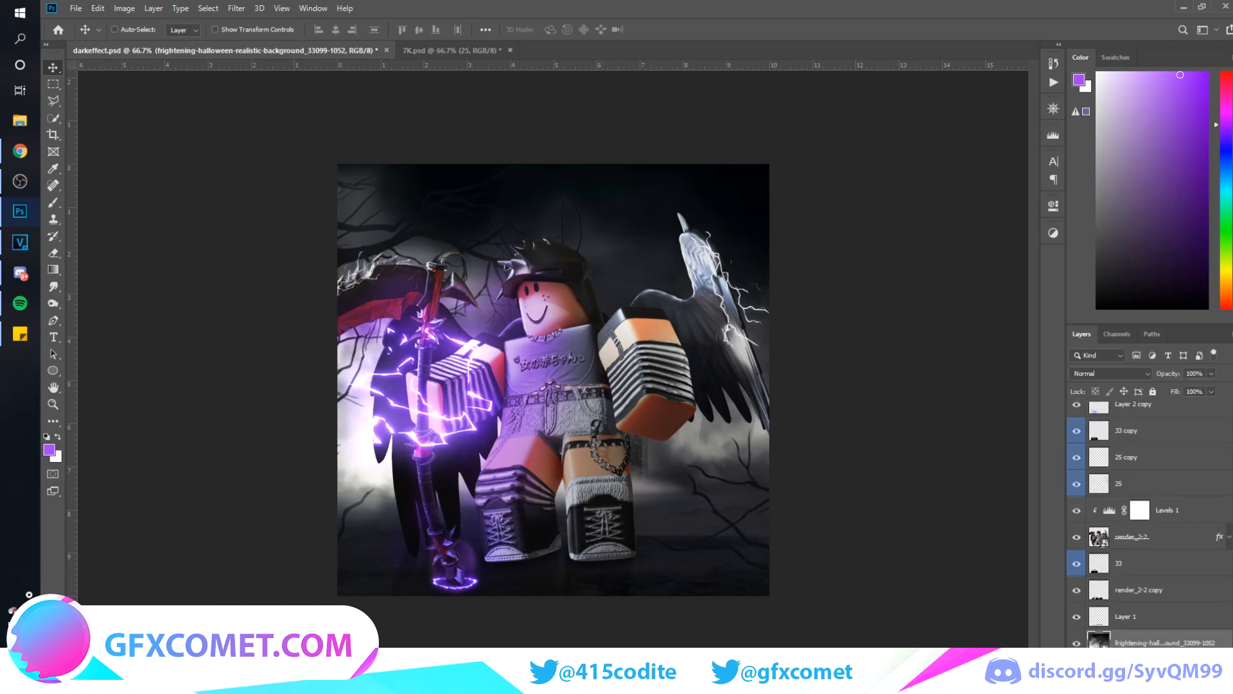
Duplicate the graveyard background layer in darkeffect.psd and apply a Gaussian Blur to the copy
{"action": "key", "text": "ctrl+j"}
{"action": "left_click", "coordinate": [236, 7]}
{"action": "mouse_move", "coordinate": [261, 152]}
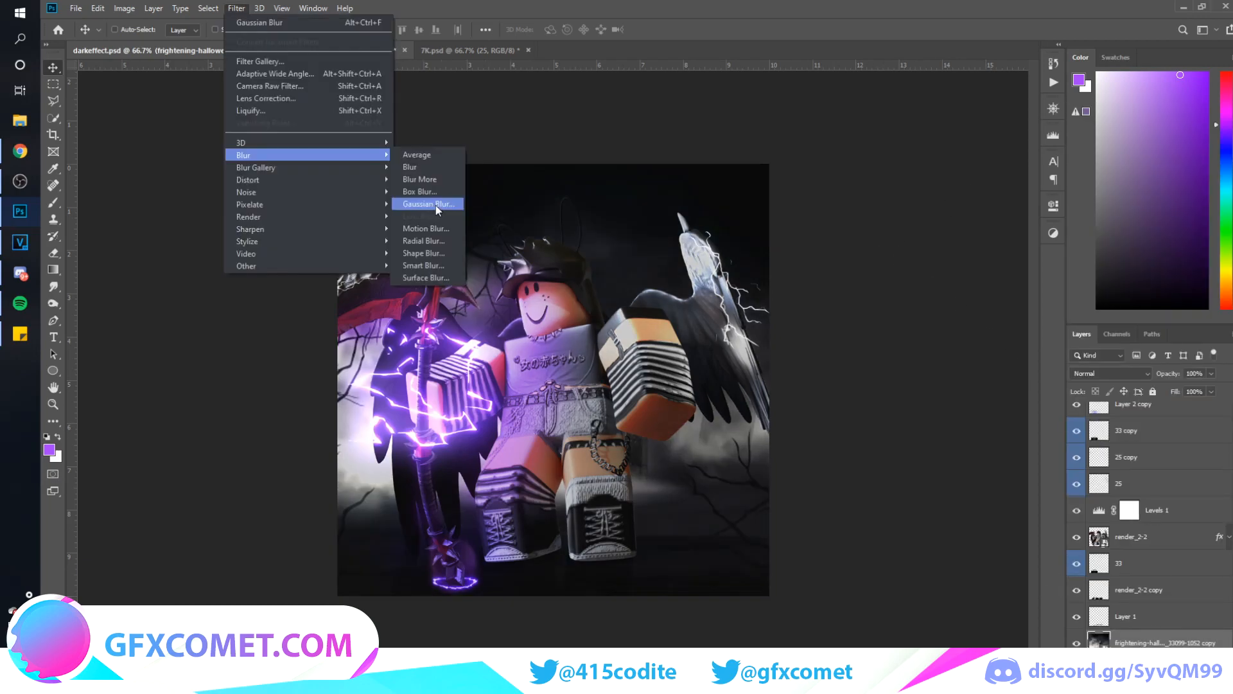
{"action": "left_click", "coordinate": [437, 203]}
{"action": "mouse_move", "coordinate": [1026, 418]}
{"action": "left_mouse_down"}
{"action": "mouse_move", "coordinate": [1043, 418]}
{"action": "mouse_move", "coordinate": [1010, 422]}
{"action": "left_mouse_up"}
{"action": "left_click", "coordinate": [1183, 244]}
Erase parts of the blurred graveyard background copy around the ground with a smaller eraser brush
{"action": "key", "text": "e"}
{"action": "left_click", "coordinate": [432, 547]}
{"action": "key", "text": "Return"}
{"action": "key", "text": "bracketleft"}
{"action": "key", "text": "bracketleft"}
{"action": "key", "text": "bracketleft"}
{"action": "key", "text": "bracketleft"}
{"action": "key", "text": "bracketleft"}
{"action": "key", "text": "bracketleft"}
{"action": "key", "text": "bracketleft"}
{"action": "key", "text": "bracketleft"}
{"action": "key", "text": "bracketleft"}
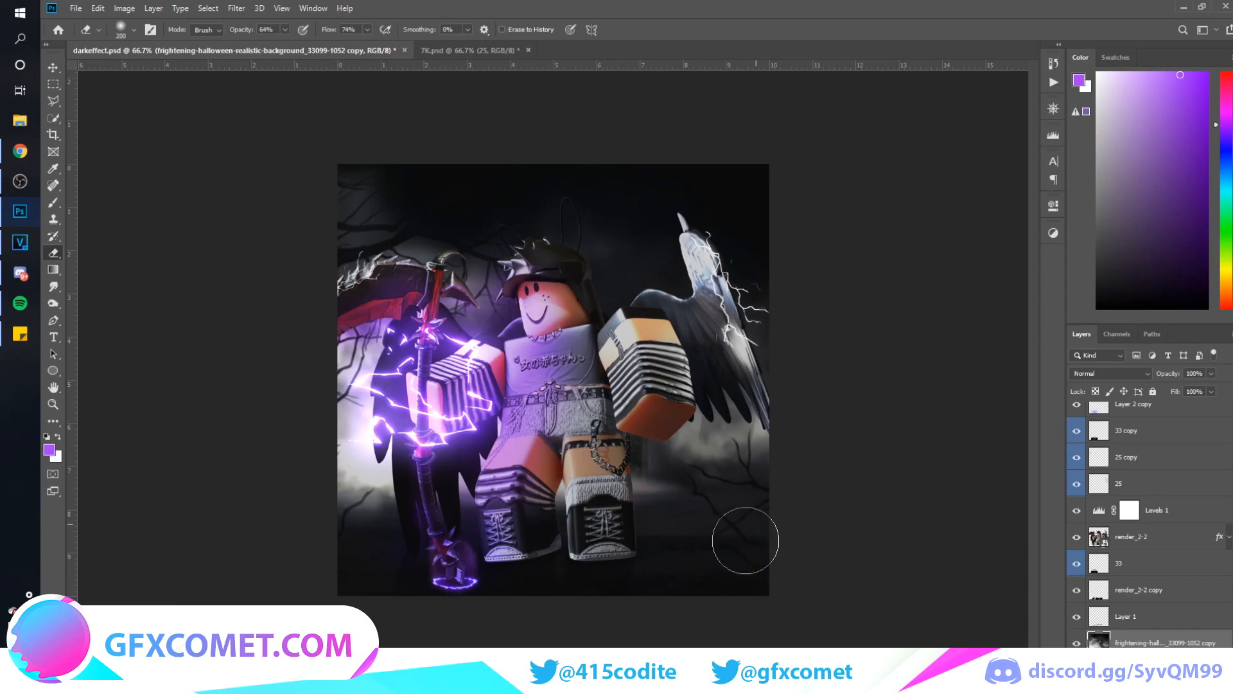
{"action": "key", "text": "v"}
Add a Color Lookup adjustment layer above Layer 2 copy 2
{"action": "scroll", "coordinate": [1145, 511], "scroll_direction": "up", "scroll_amount": 3}
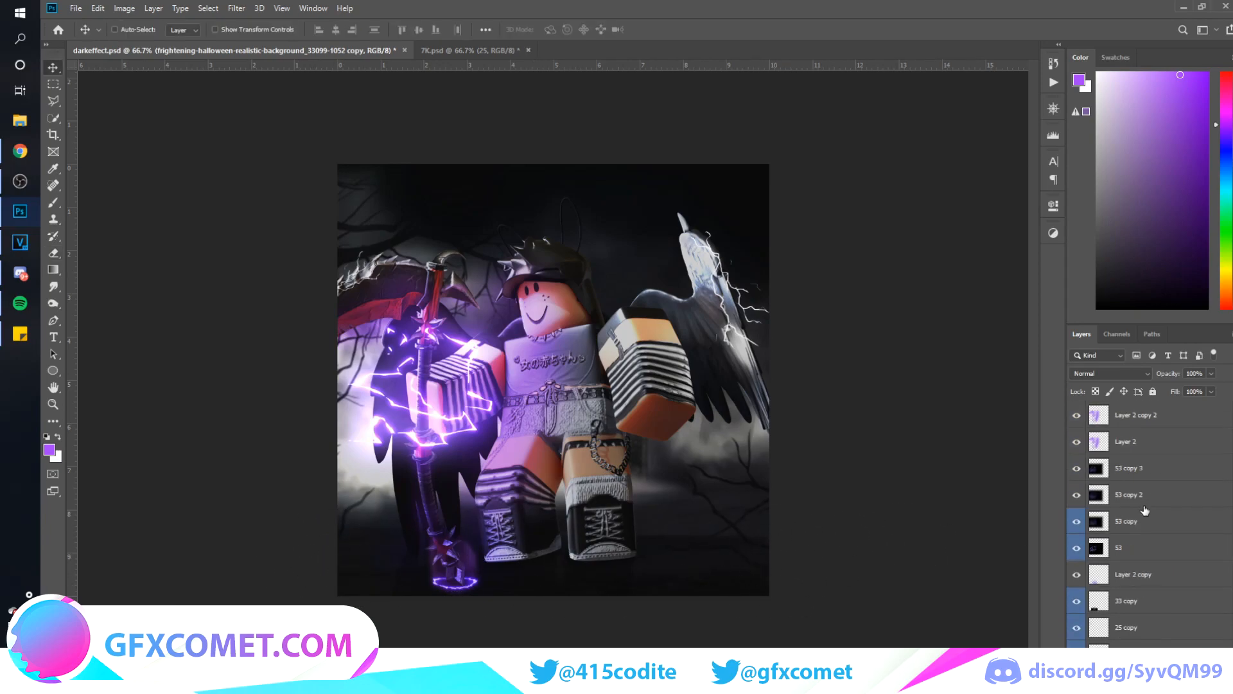
{"action": "left_click", "coordinate": [1147, 418]}
{"action": "left_click", "coordinate": [1161, 685]}
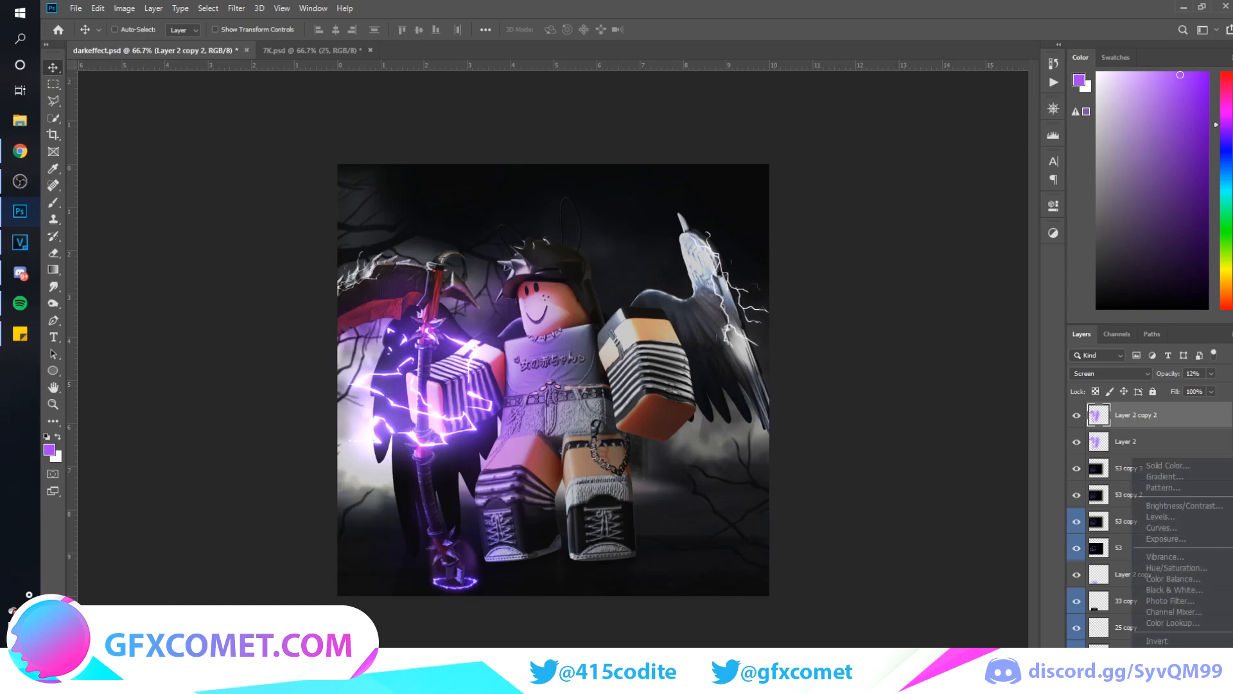
{"action": "left_click", "coordinate": [1173, 622]}
Preview the 3D LUT presets, choose FoggyNight.3DL and reduce the Color Lookup layer's opacity to 12%
{"action": "left_click", "coordinate": [976, 244]}
{"action": "left_click", "coordinate": [977, 244]}
{"action": "key", "text": "Down"}
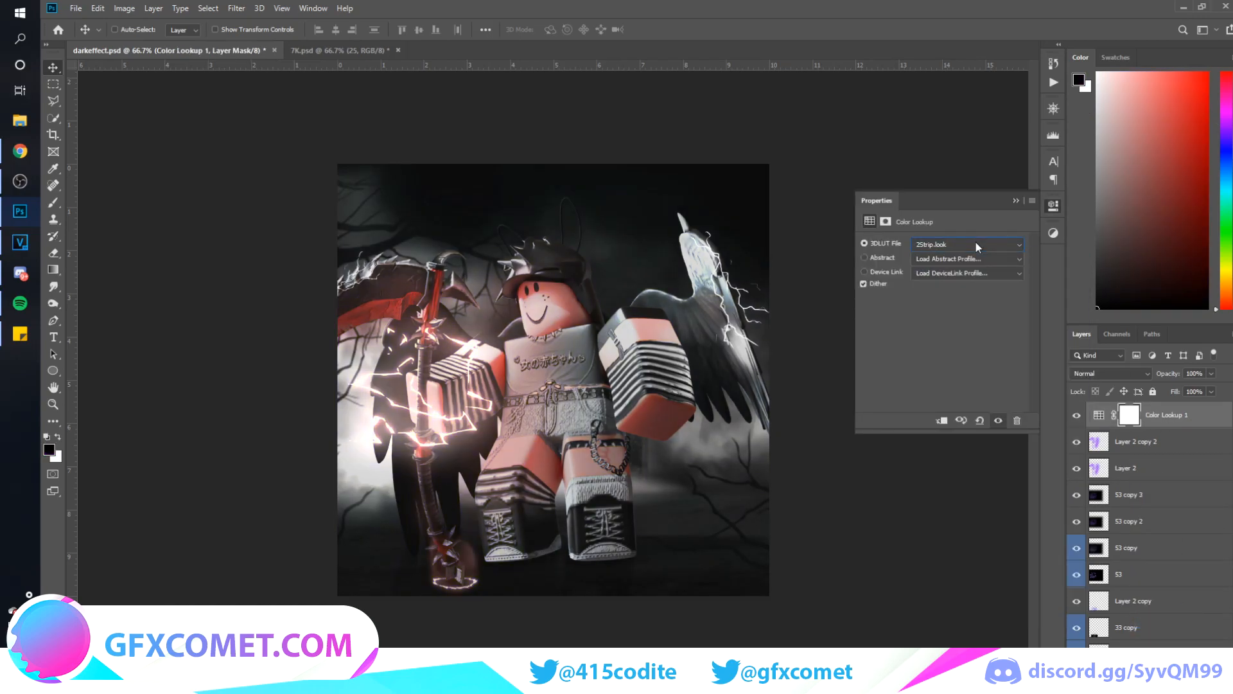
{"action": "key", "text": "Down"}
{"action": "key", "text": "Down"}
{"action": "key", "text": "Down"}
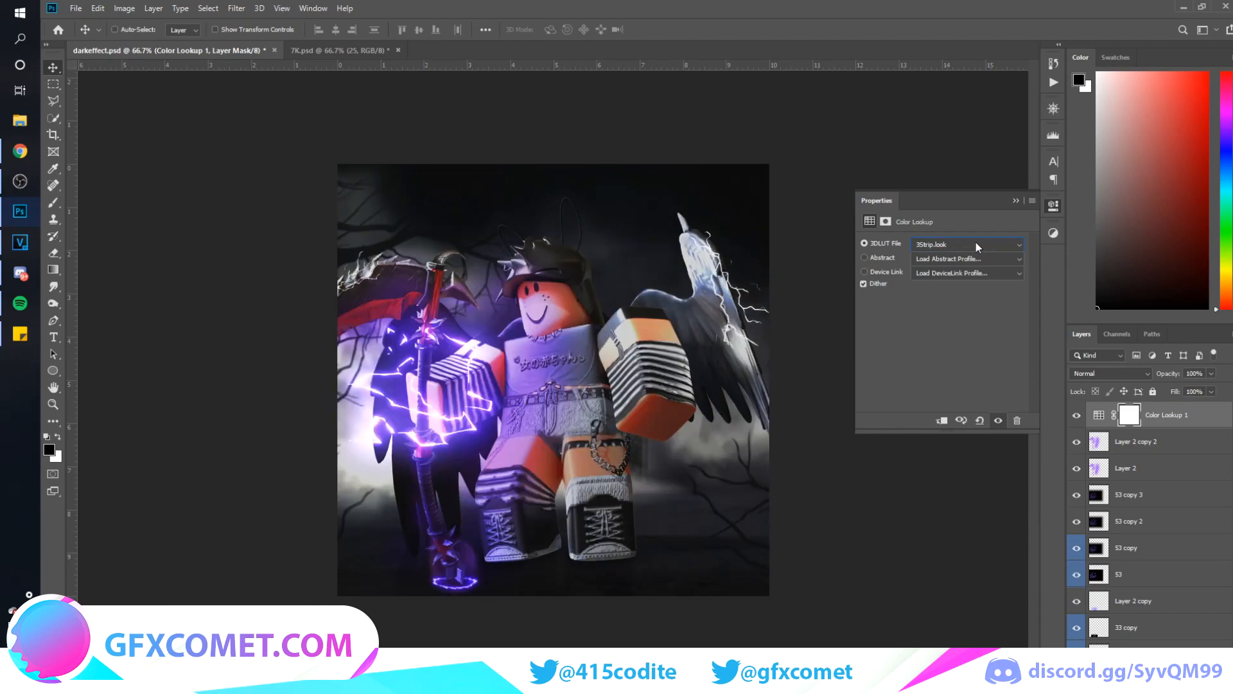
{"action": "key", "text": "Down"}
{"action": "key", "text": "Down"}
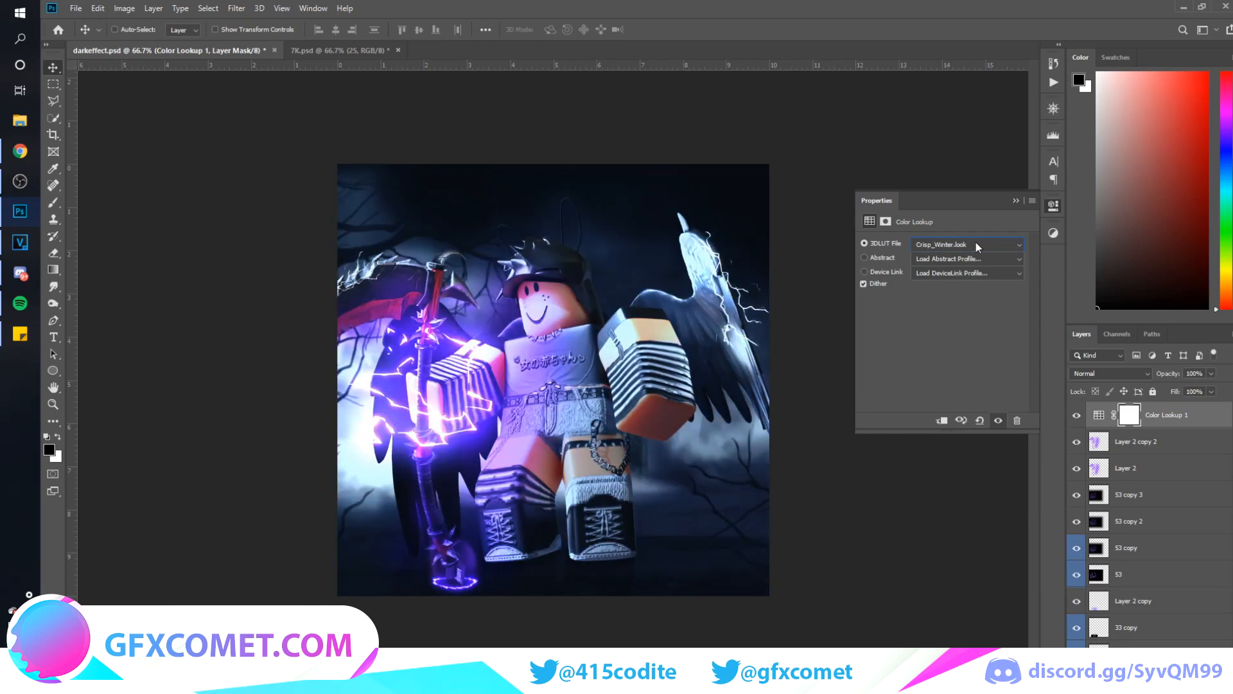
{"action": "key", "text": "Down"}
{"action": "key", "text": "Down"}
{"action": "key", "text": "Down"}
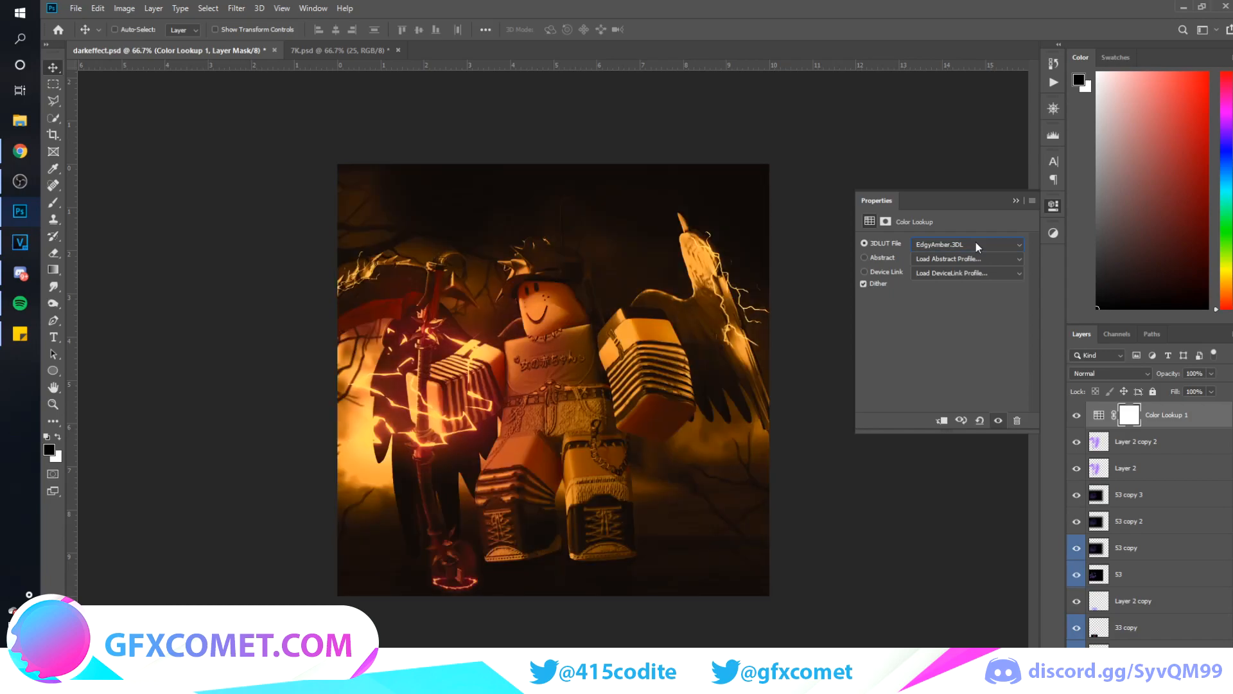
{"action": "key", "text": "Down"}
{"action": "key", "text": "Down"}
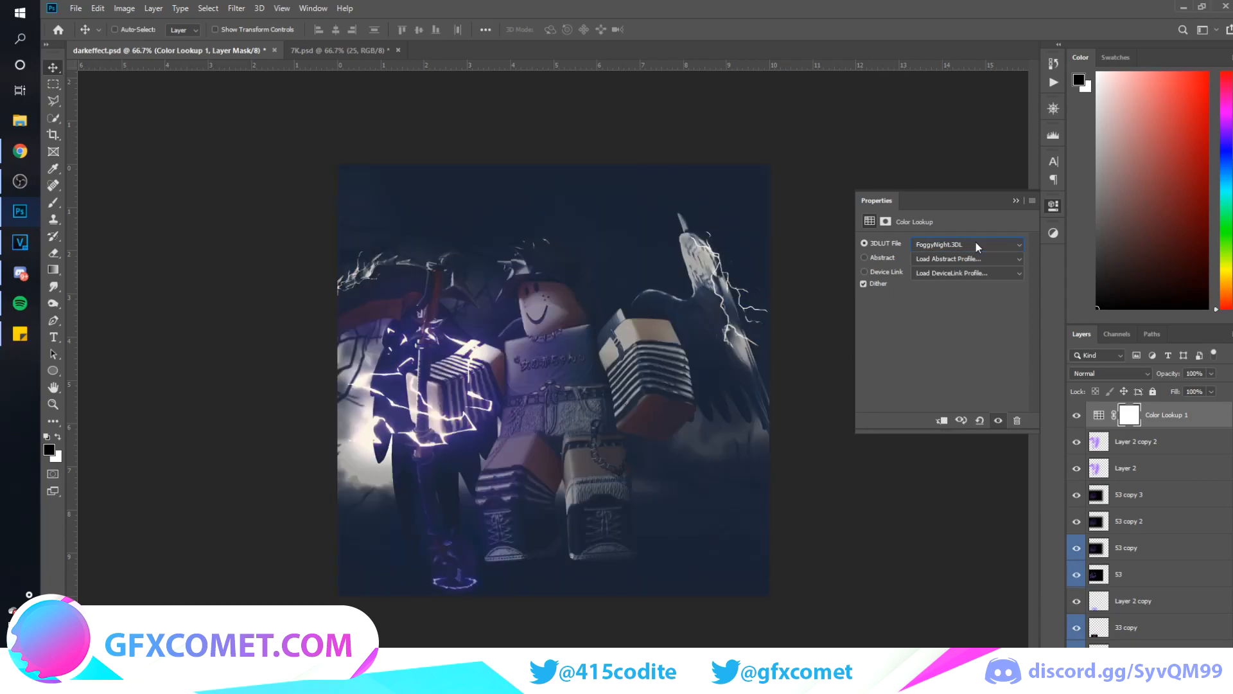
{"action": "left_click_drag", "start_coordinate": [1164, 378], "coordinate": [700, 404]}
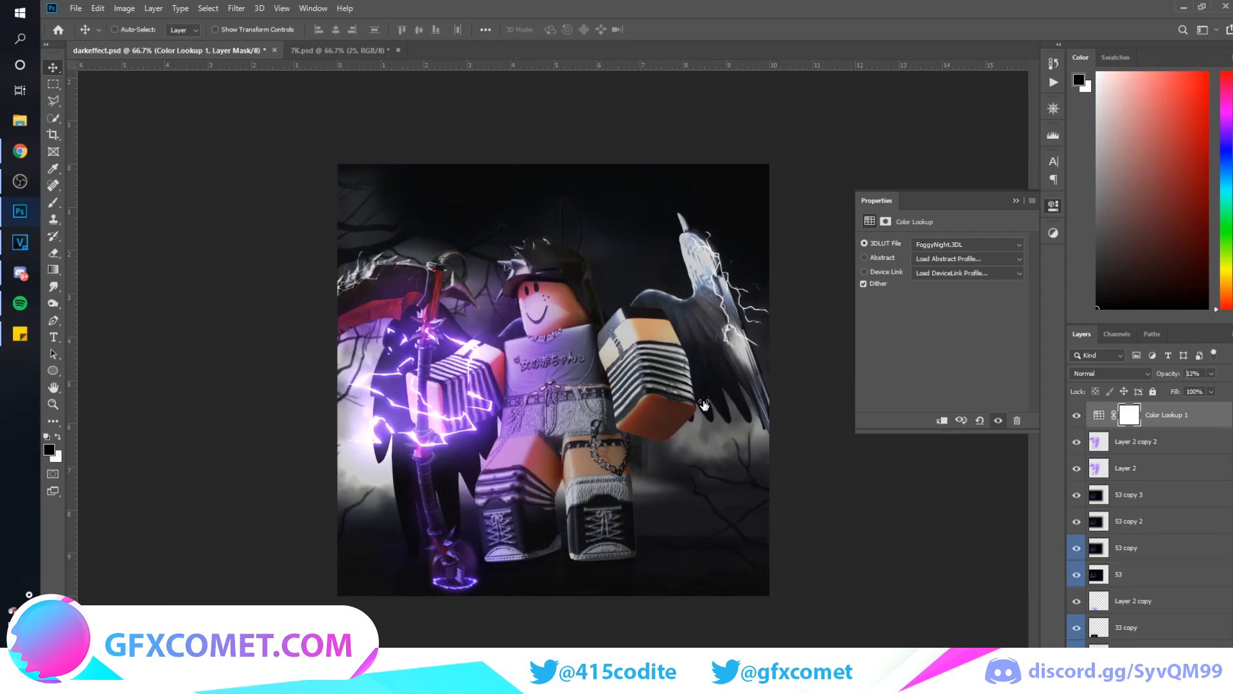
Duplicate the Color Lookup layer, raise the copy's opacity to 100% and set its 3D LUT to Fuji ETERNA 250D Kodak 2395
{"action": "key", "text": "ctrl+j"}
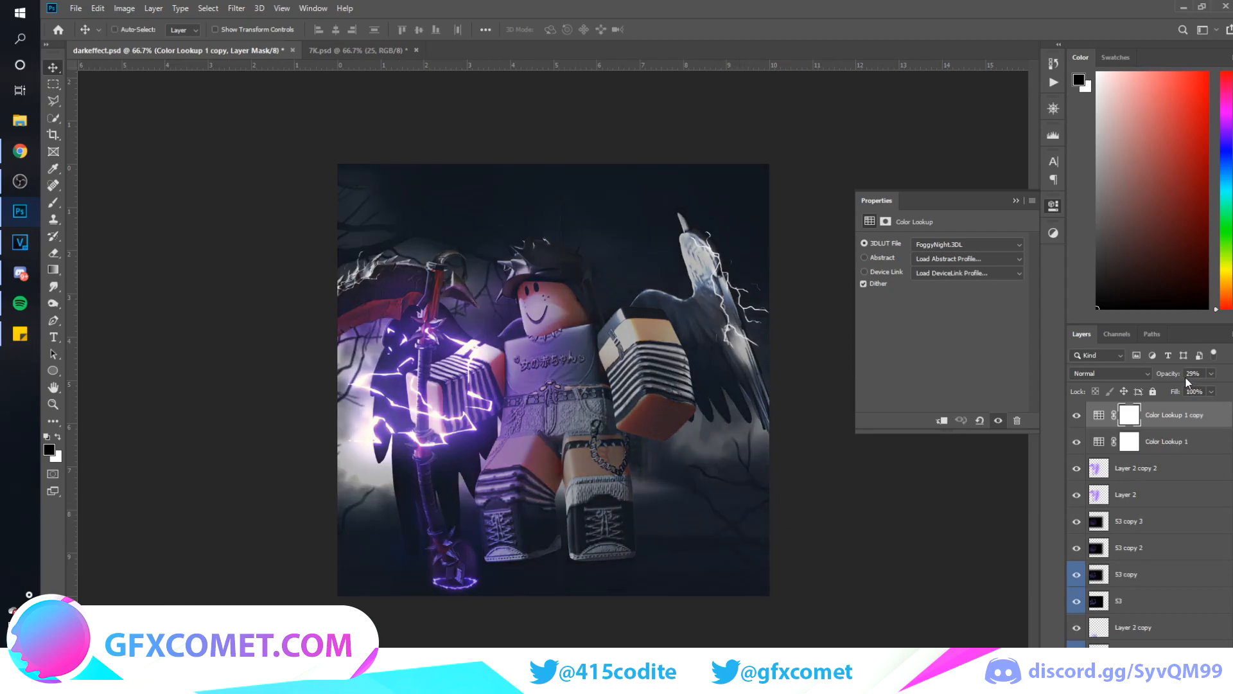
{"action": "left_click_drag", "start_coordinate": [1197, 379], "coordinate": [1230, 380]}
{"action": "left_click", "coordinate": [930, 246]}
{"action": "left_click", "coordinate": [930, 246]}
{"action": "scroll", "coordinate": [929, 246], "scroll_direction": "down", "scroll_amount": 2}
{"action": "scroll", "coordinate": [930, 246], "scroll_direction": "up", "scroll_amount": 1}
{"action": "scroll", "coordinate": [928, 245], "scroll_direction": "down", "scroll_amount": 1}
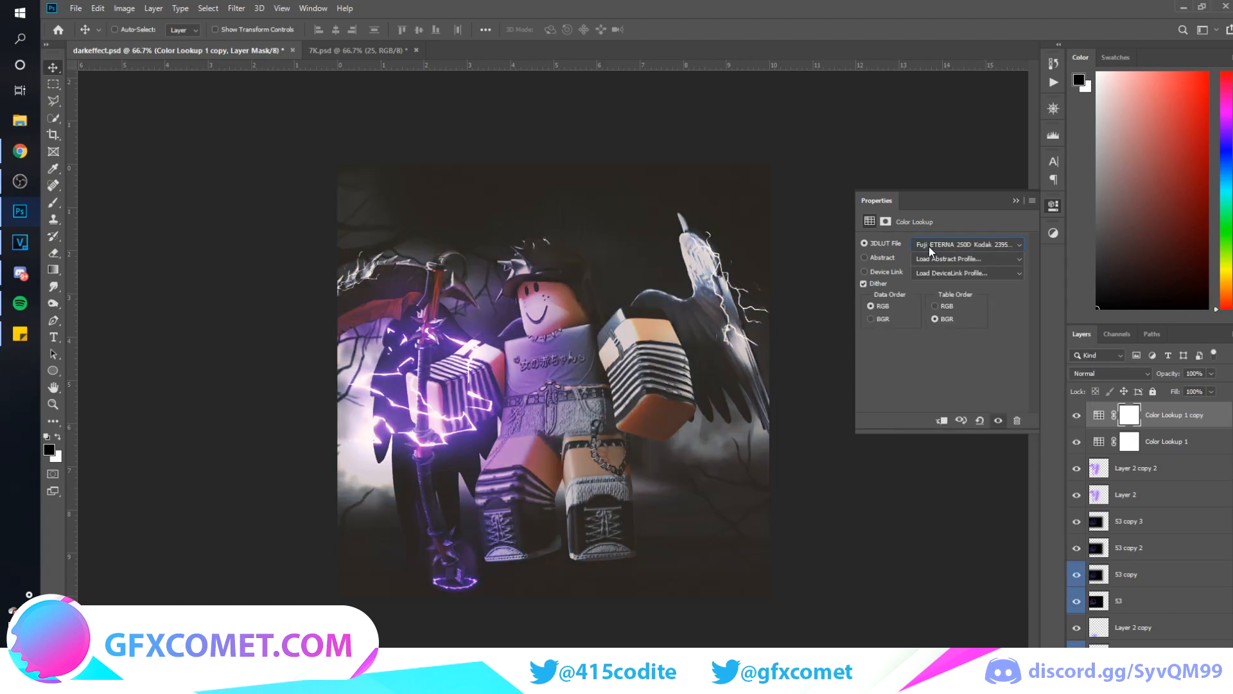
Set the duplicated Color Lookup layer to Soft Light and lower its opacity to about 11%
{"action": "left_click", "coordinate": [1124, 379]}
{"action": "left_click", "coordinate": [1094, 533]}
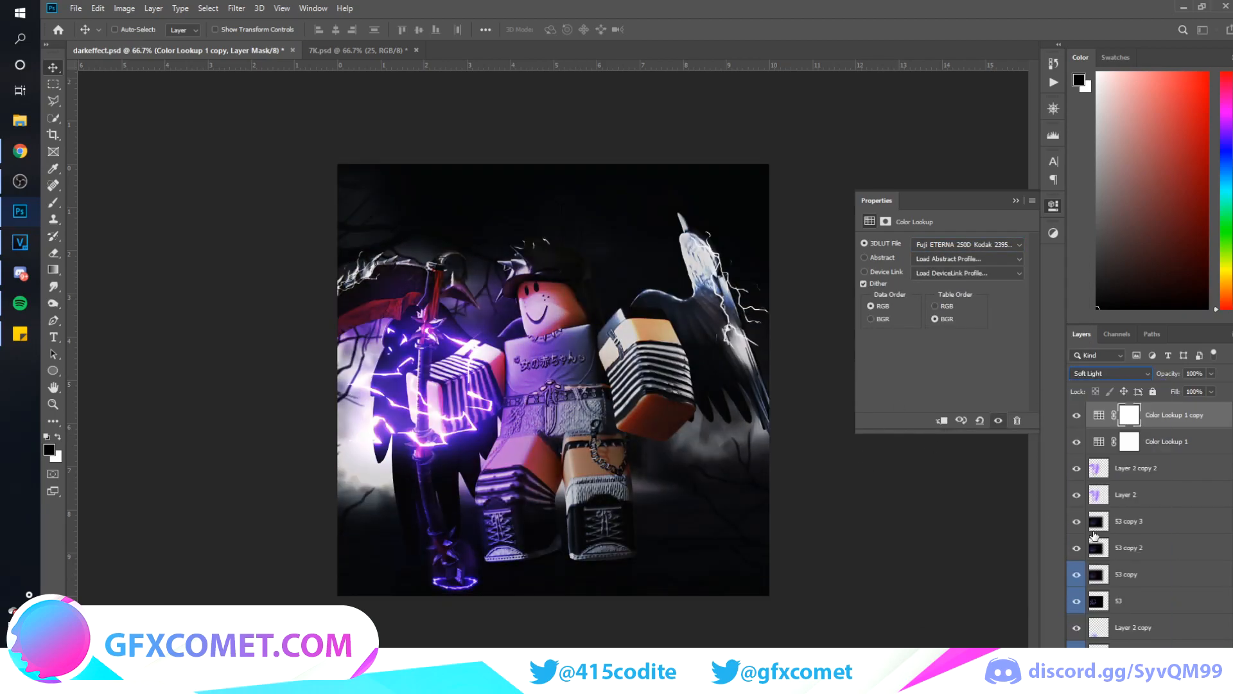
{"action": "left_click_drag", "start_coordinate": [1168, 373], "coordinate": [869, 383]}
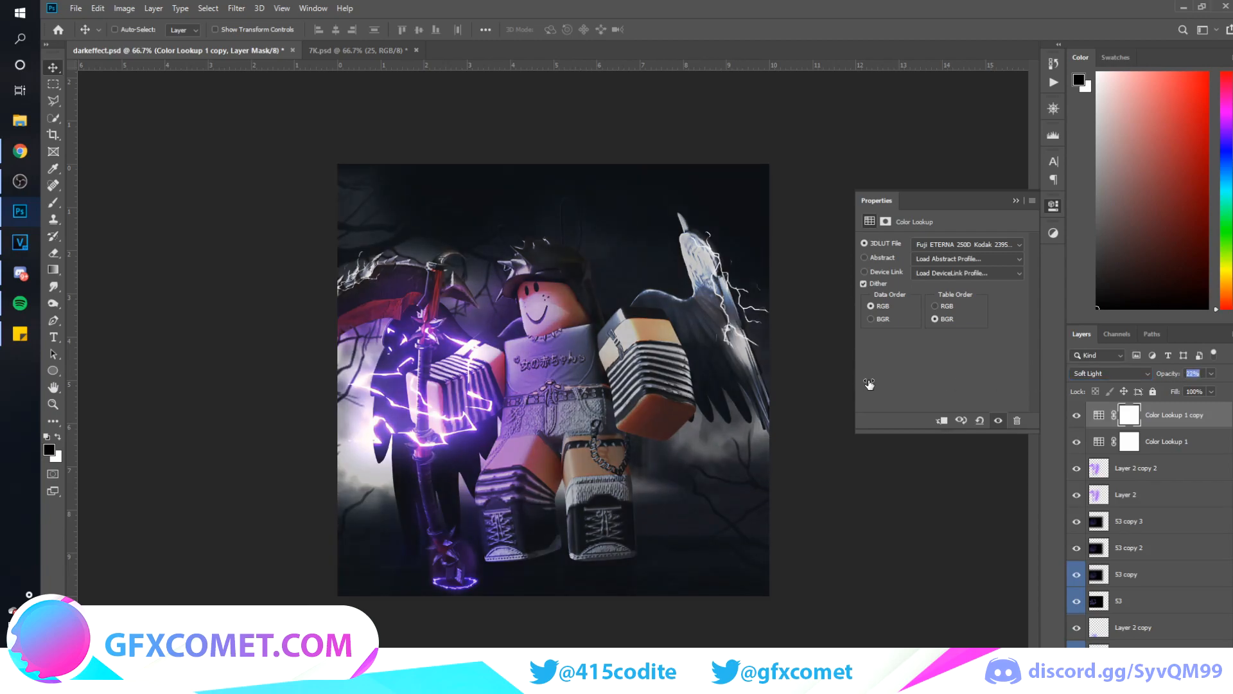
Duplicate the Soft Light Color Lookup layer, set the copy to Normal at 6% opacity, and save the document
{"action": "key", "text": "ctrl+j"}
{"action": "left_click", "coordinate": [1124, 377]}
{"action": "left_click", "coordinate": [1124, 384]}
{"action": "left_click_drag", "start_coordinate": [1168, 374], "coordinate": [918, 383]}
{"action": "left_click", "coordinate": [1017, 201]}
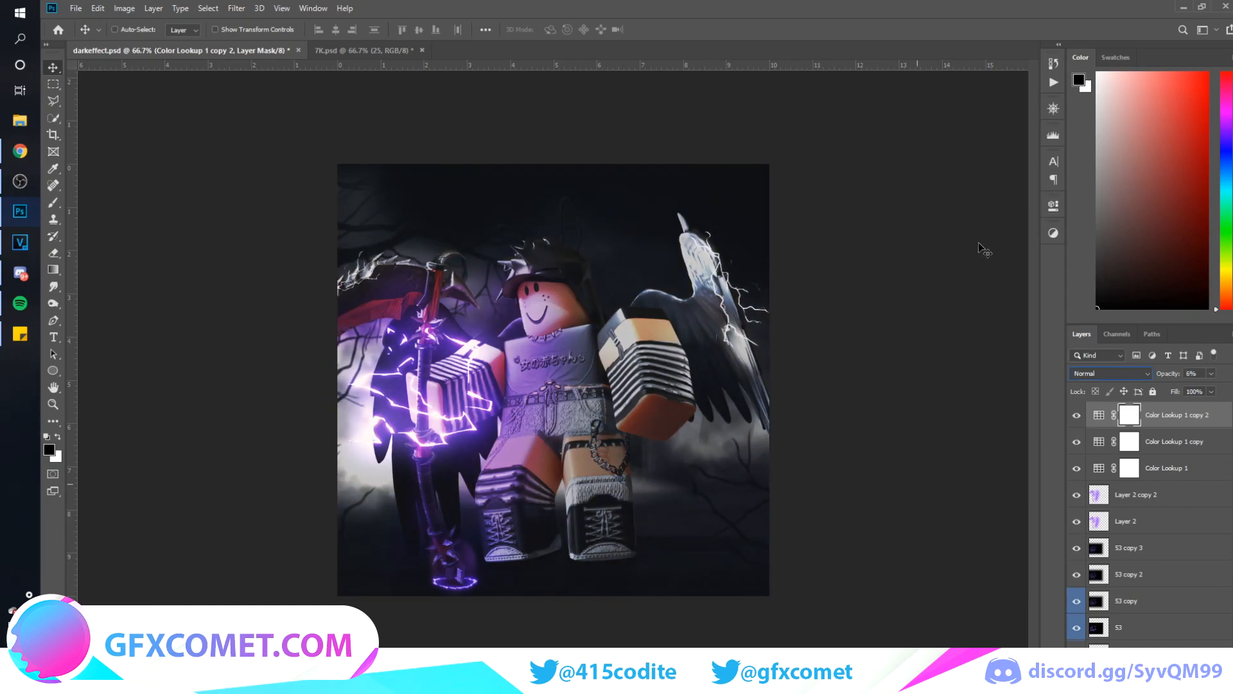
{"action": "key", "text": "ctrl+s"}
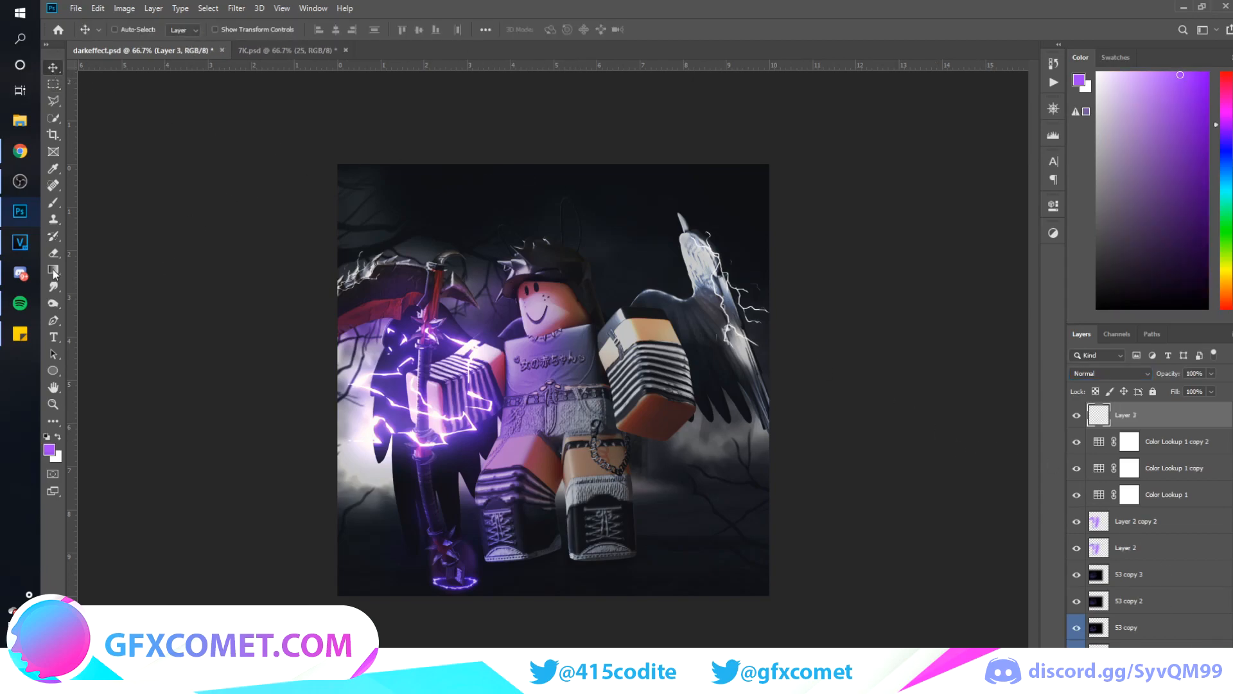
Add a new top layer and set up a Foreground to Transparent gradient with black as the foreground color
{"action": "left_click", "coordinate": [53, 270]}
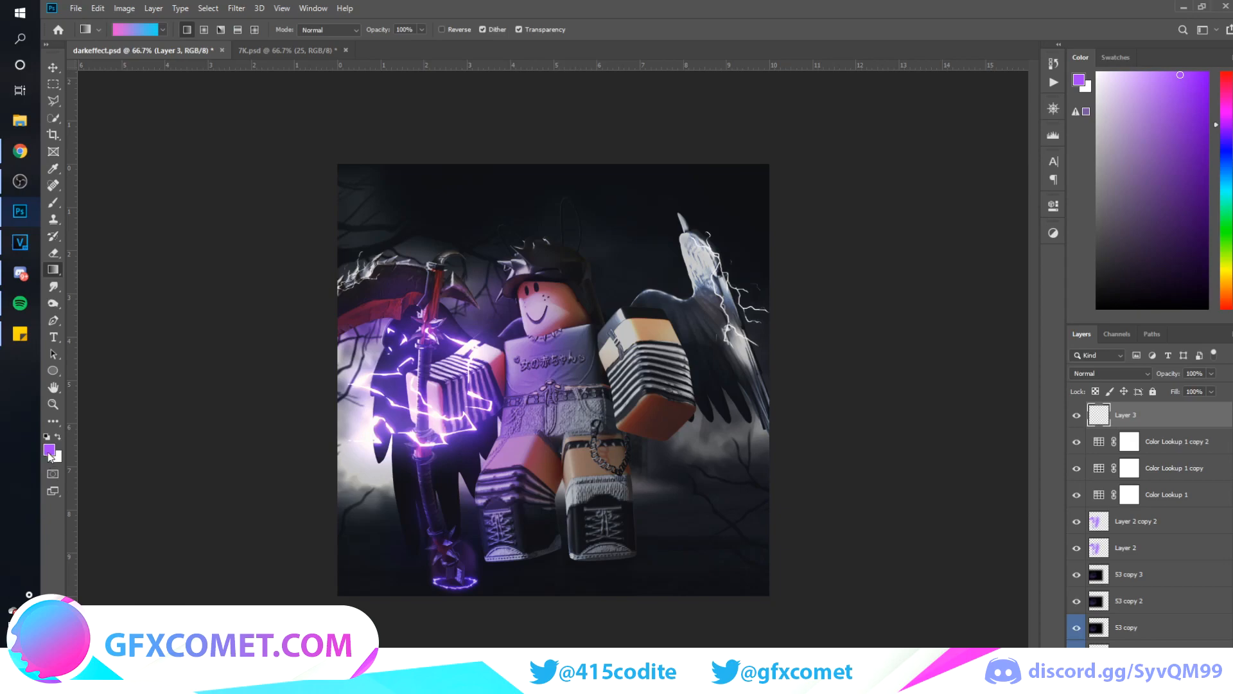
{"action": "left_click", "coordinate": [50, 453]}
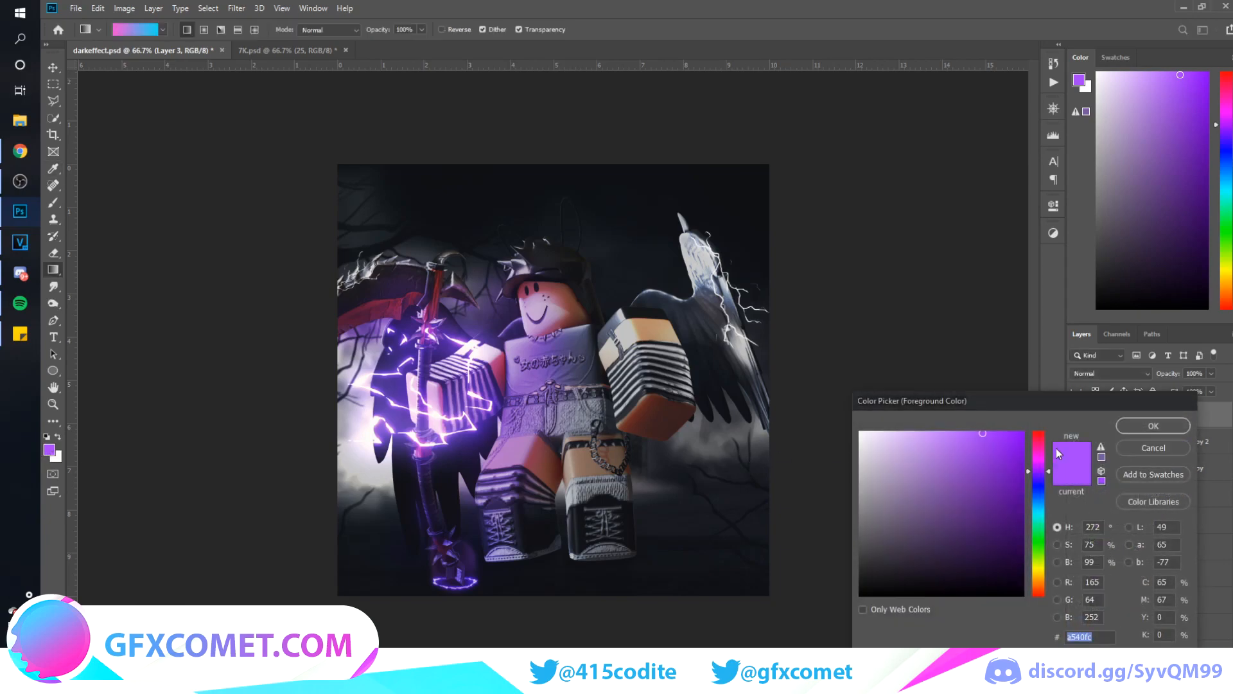
{"action": "key", "text": "Return"}
{"action": "key", "text": "d"}
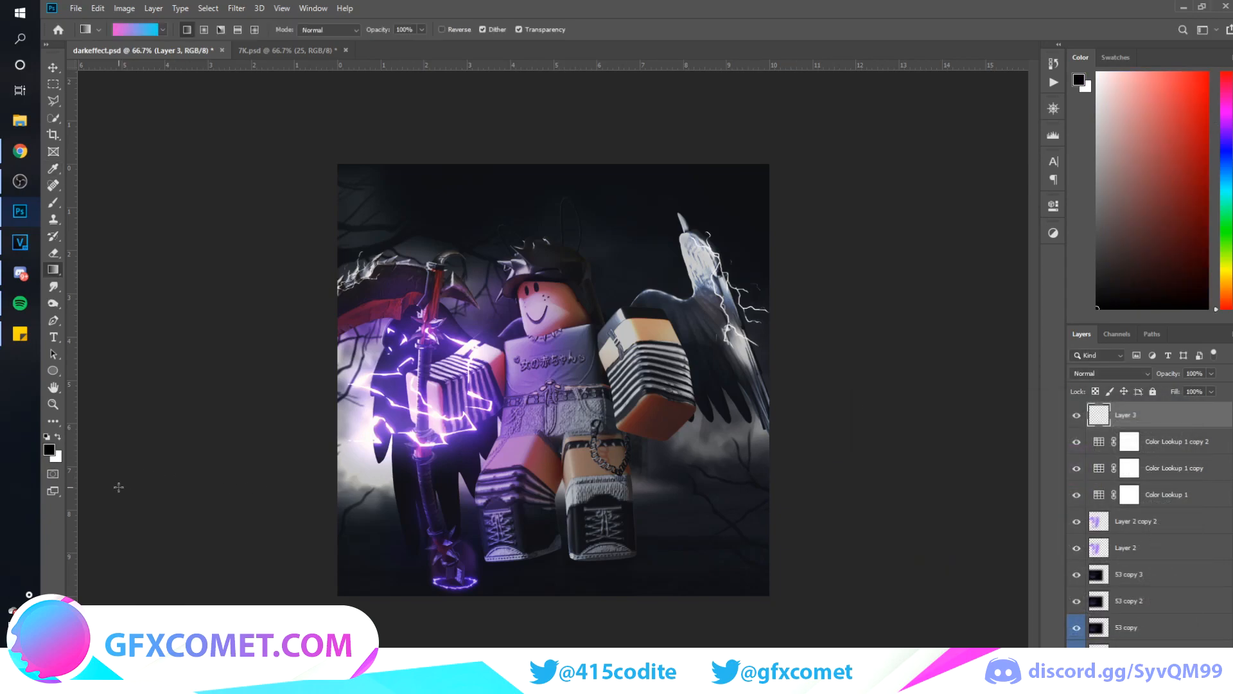
{"action": "left_click", "coordinate": [56, 437]}
{"action": "key", "text": "x"}
{"action": "left_click", "coordinate": [153, 30]}
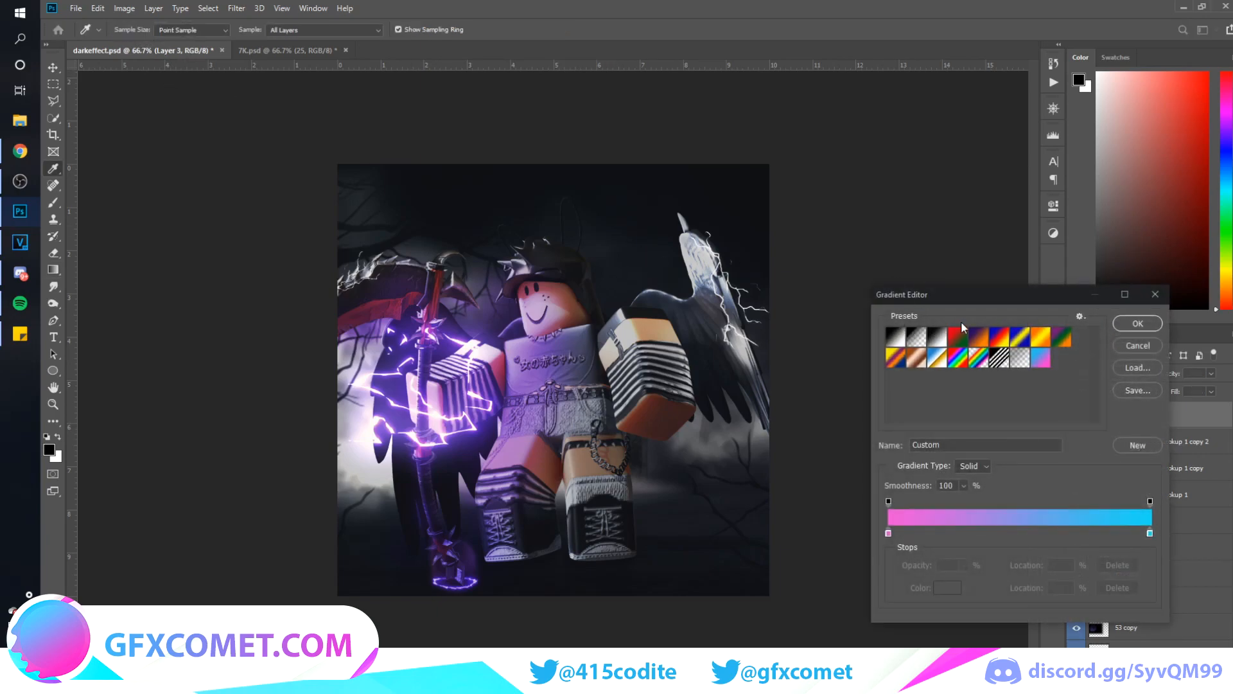
{"action": "left_click", "coordinate": [914, 338]}
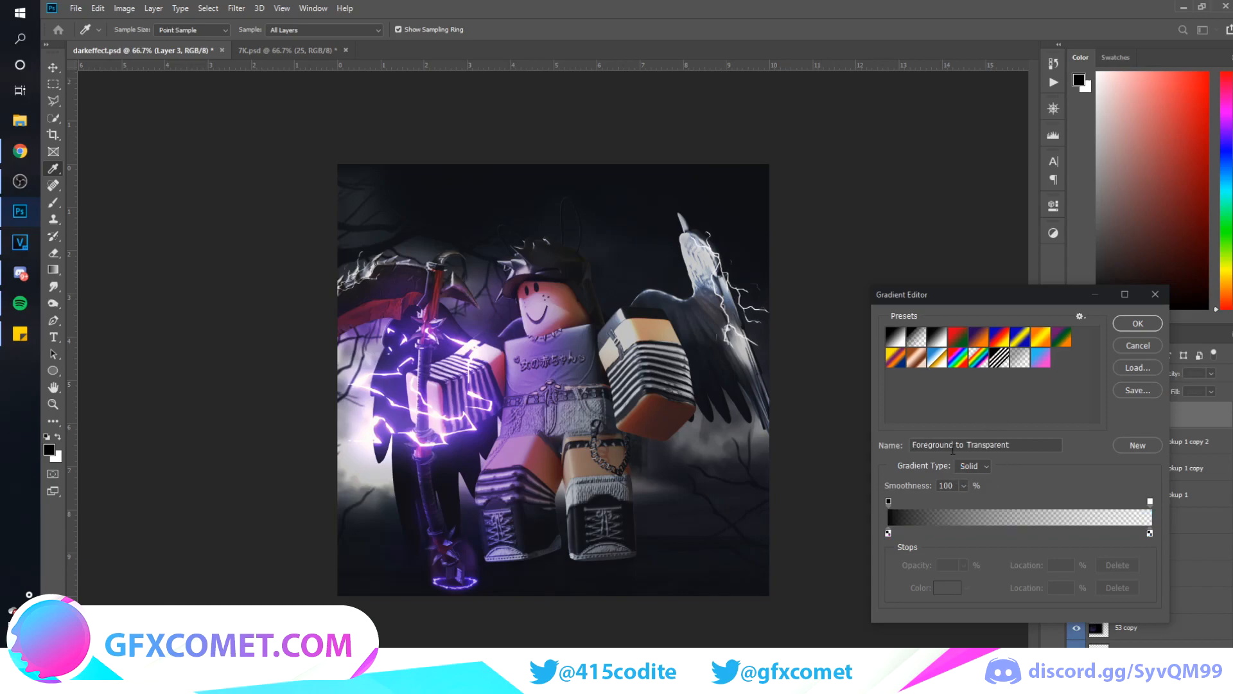
{"action": "left_click", "coordinate": [1137, 323]}
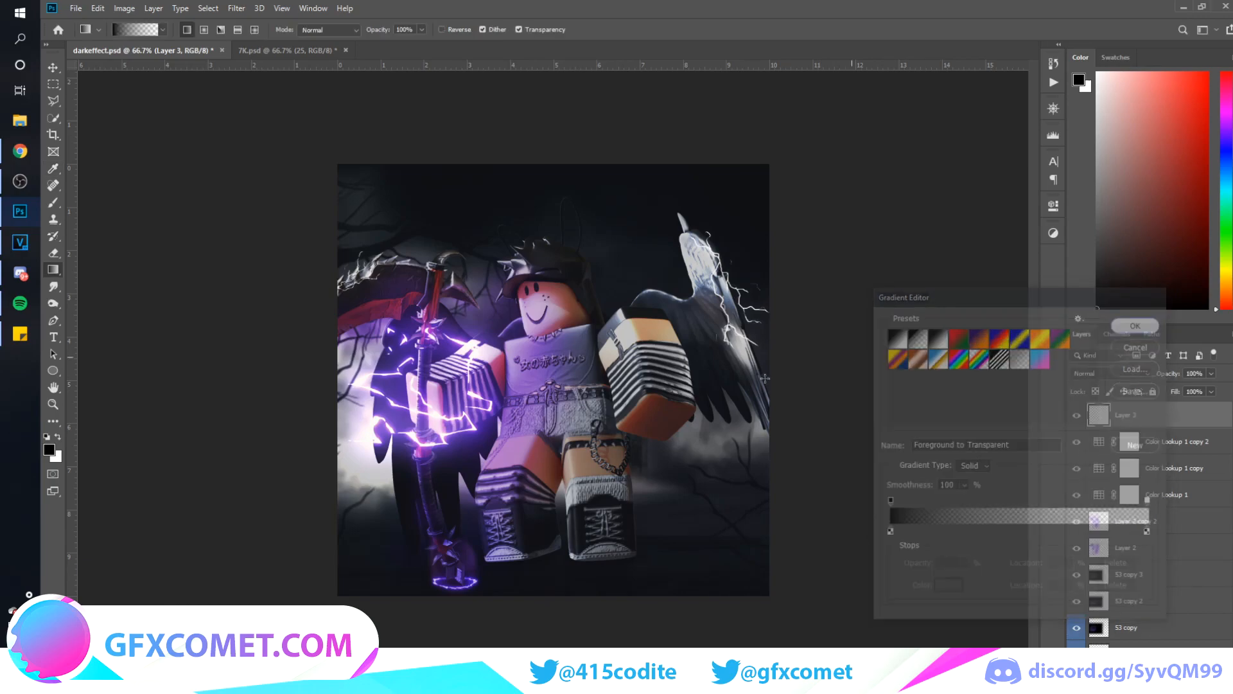
Draw a reversed radial gradient from the canvas center to its top-left corner and set the layer to Overlay at 13% opacity
{"action": "left_click", "coordinate": [443, 30]}
{"action": "left_click_drag", "start_coordinate": [559, 383], "coordinate": [335, 159]}
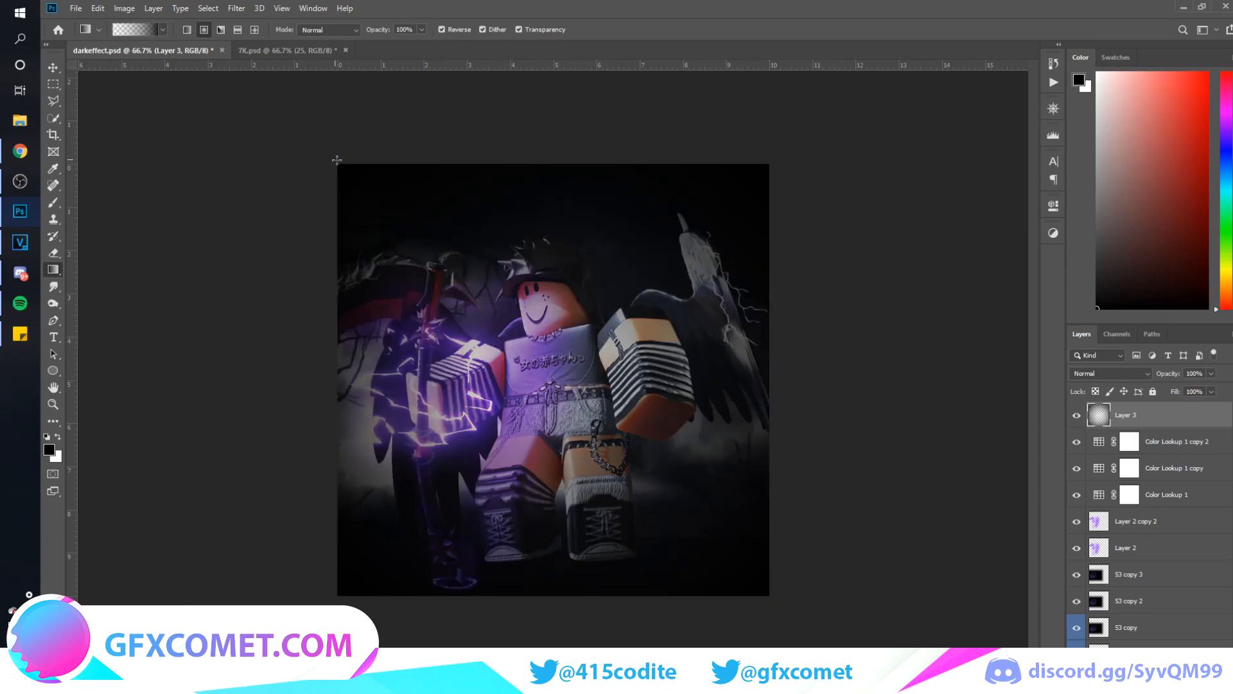
{"action": "left_click", "coordinate": [1109, 373]}
{"action": "left_click", "coordinate": [1114, 533]}
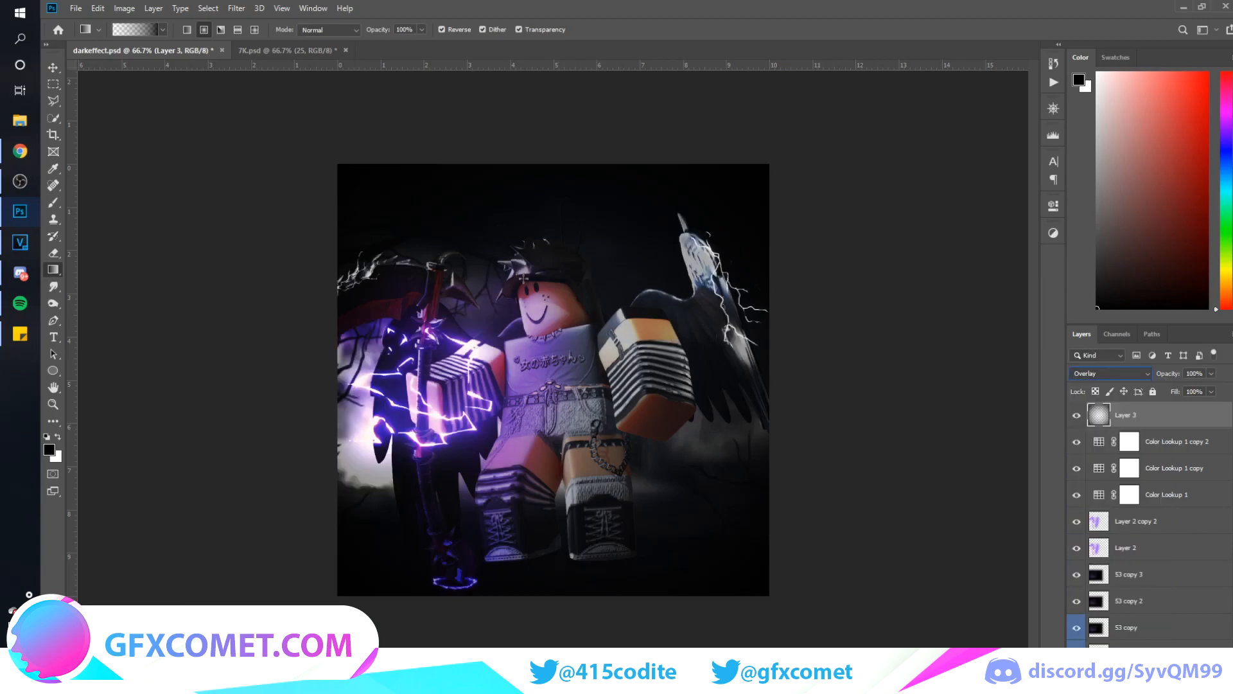
{"action": "left_click", "coordinate": [53, 67]}
{"action": "left_click_drag", "start_coordinate": [1168, 373], "coordinate": [726, 406]}
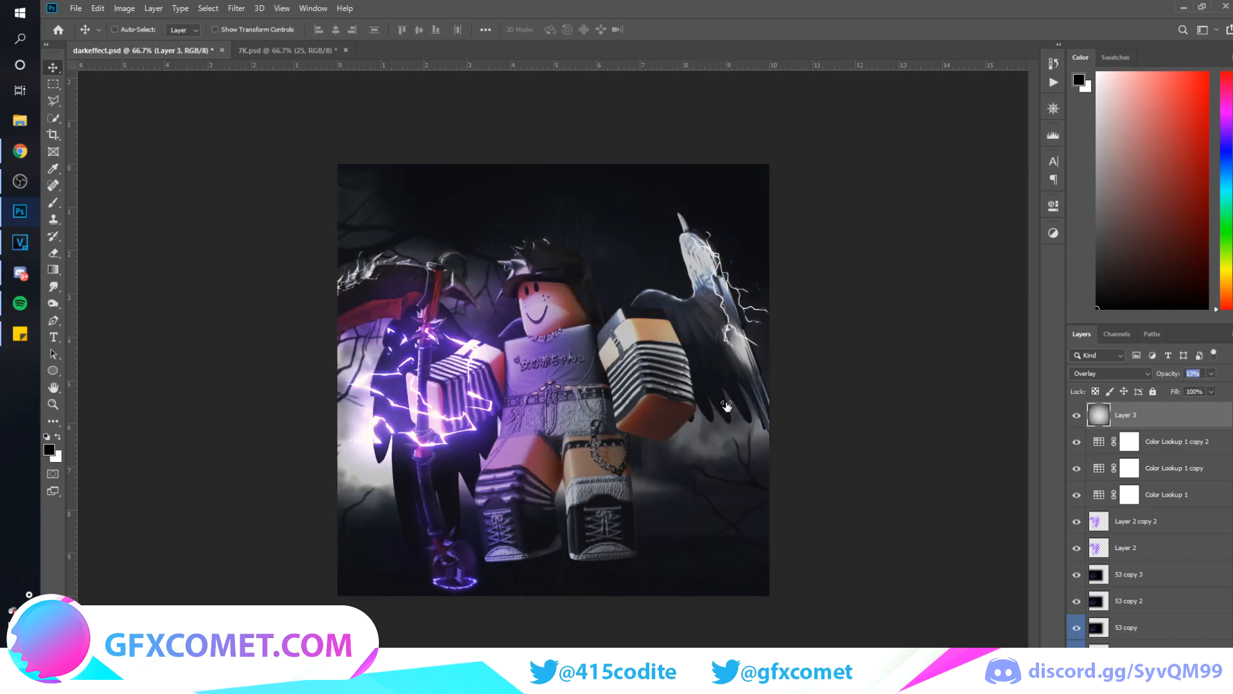
Duplicate the vignette layer and set the copy to Normal blending at 5% opacity
{"action": "key", "text": "ctrl+j"}
{"action": "left_click", "coordinate": [1142, 374]}
{"action": "left_click", "coordinate": [1124, 383]}
{"action": "left_click_drag", "start_coordinate": [1176, 376], "coordinate": [898, 379]}
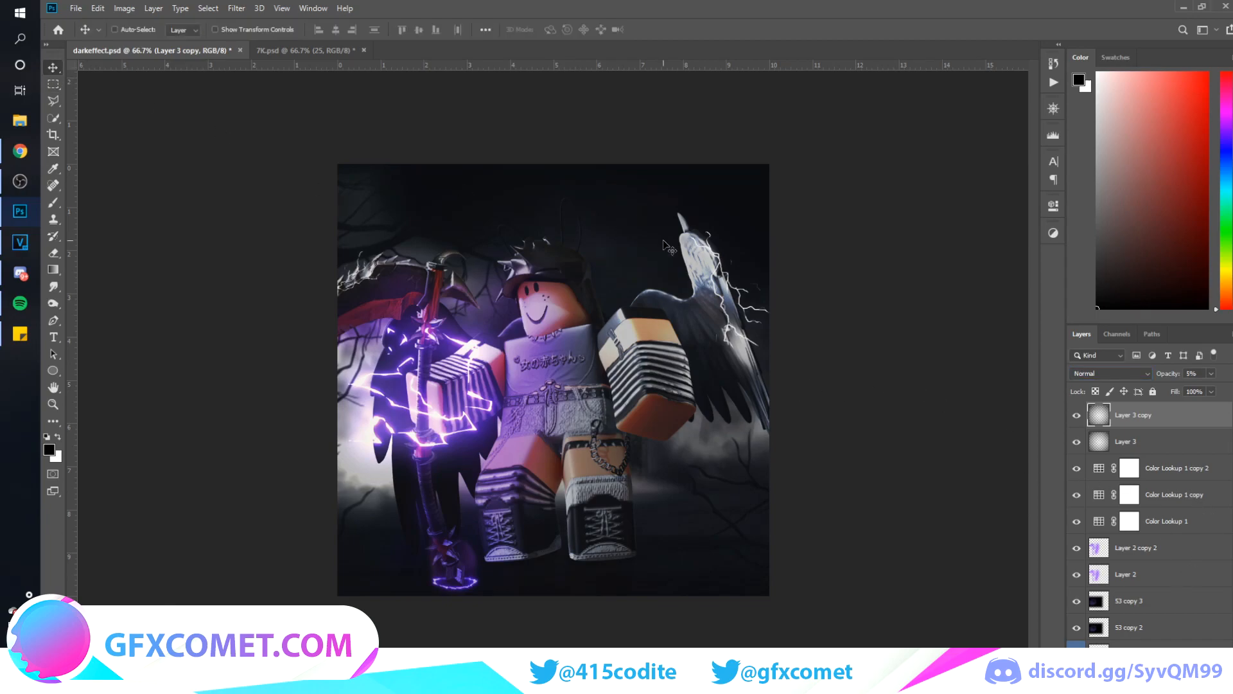
Clip an Exposure adjustment to render_2-2 with exposure +0.06, offset +0.0292 and gamma 0.72, and compare the image with and without it
{"action": "scroll", "coordinate": [1169, 578], "scroll_direction": "down", "scroll_amount": 5}
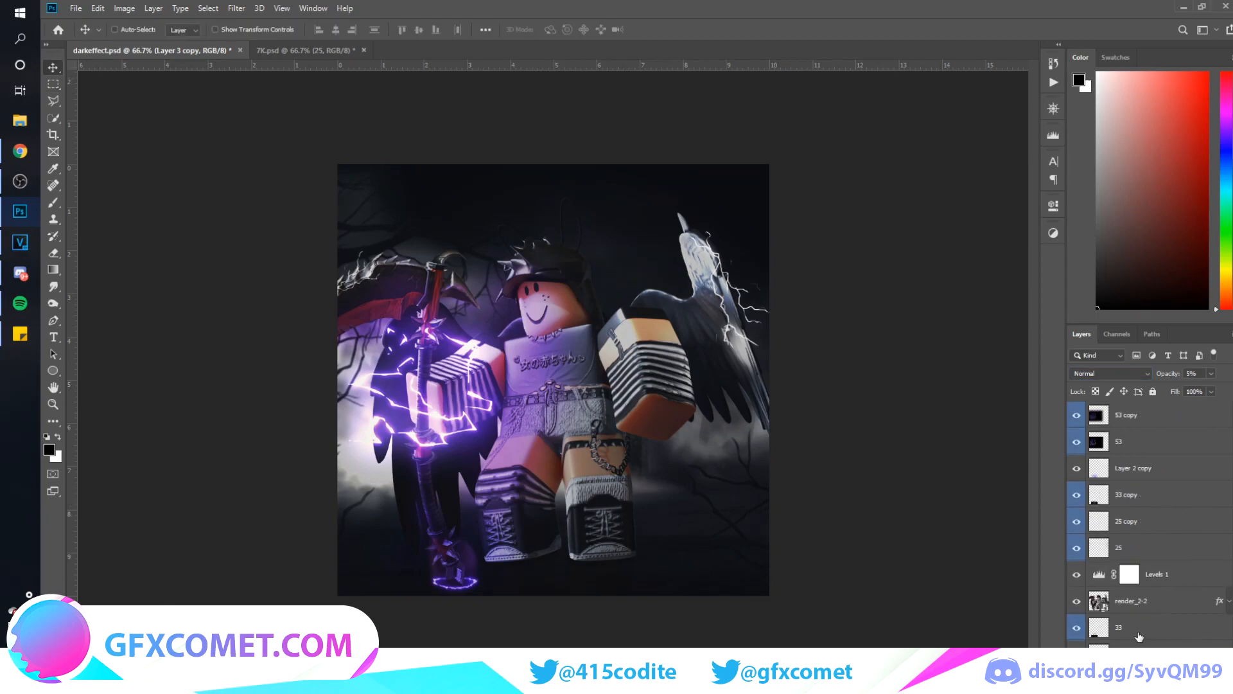
{"action": "left_click", "coordinate": [1169, 508]}
{"action": "left_click", "coordinate": [1171, 492]}
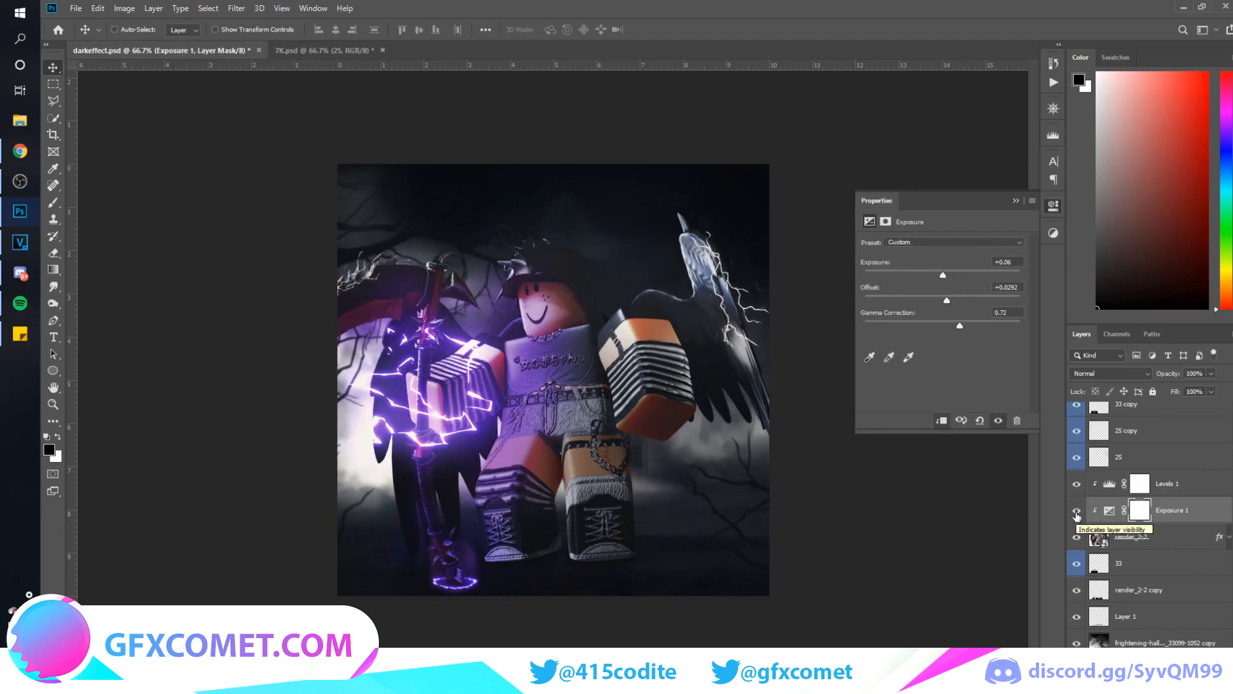
{"action": "left_click", "coordinate": [1077, 514]}
{"action": "left_click", "coordinate": [1077, 514]}
{"action": "left_click", "coordinate": [1077, 514]}
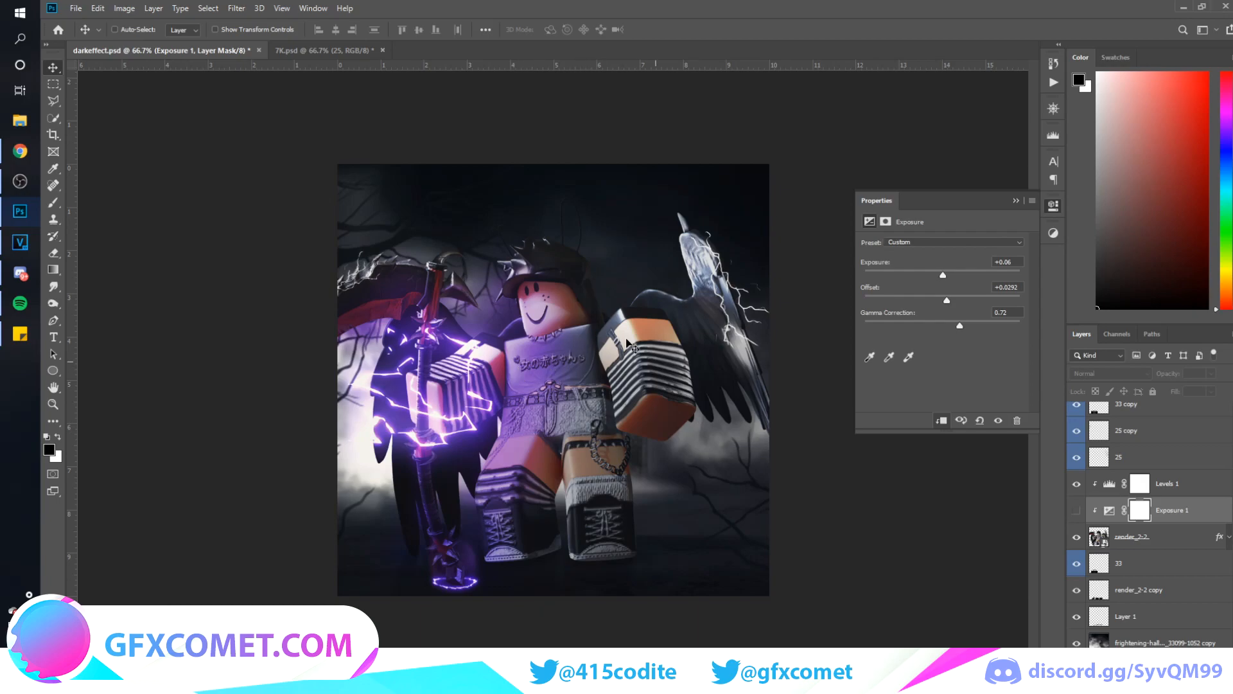
{"action": "left_click", "coordinate": [1077, 510]}
Set the Exposure adjustment layer's opacity to 60%
{"action": "left_click_drag", "start_coordinate": [1168, 373], "coordinate": [1067, 368]}
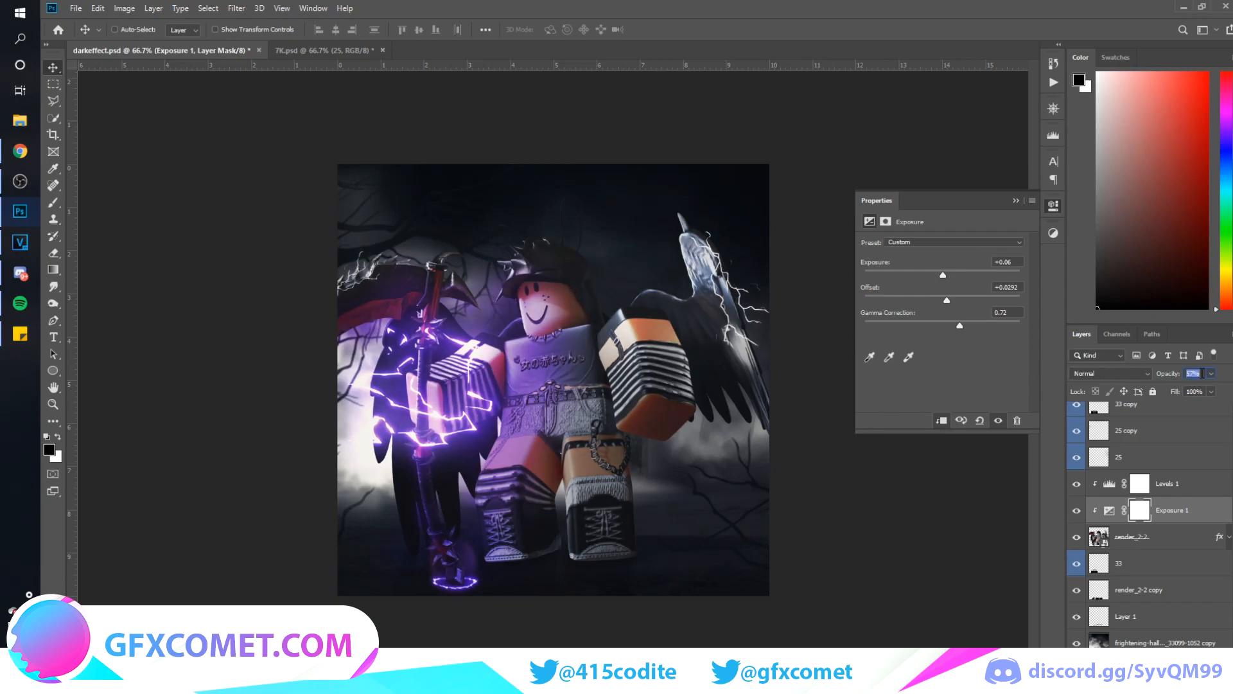
{"action": "type", "text": "60"}
Select all layers above the Background and put them in one group
{"action": "scroll", "coordinate": [1198, 551], "scroll_direction": "up", "scroll_amount": 5}
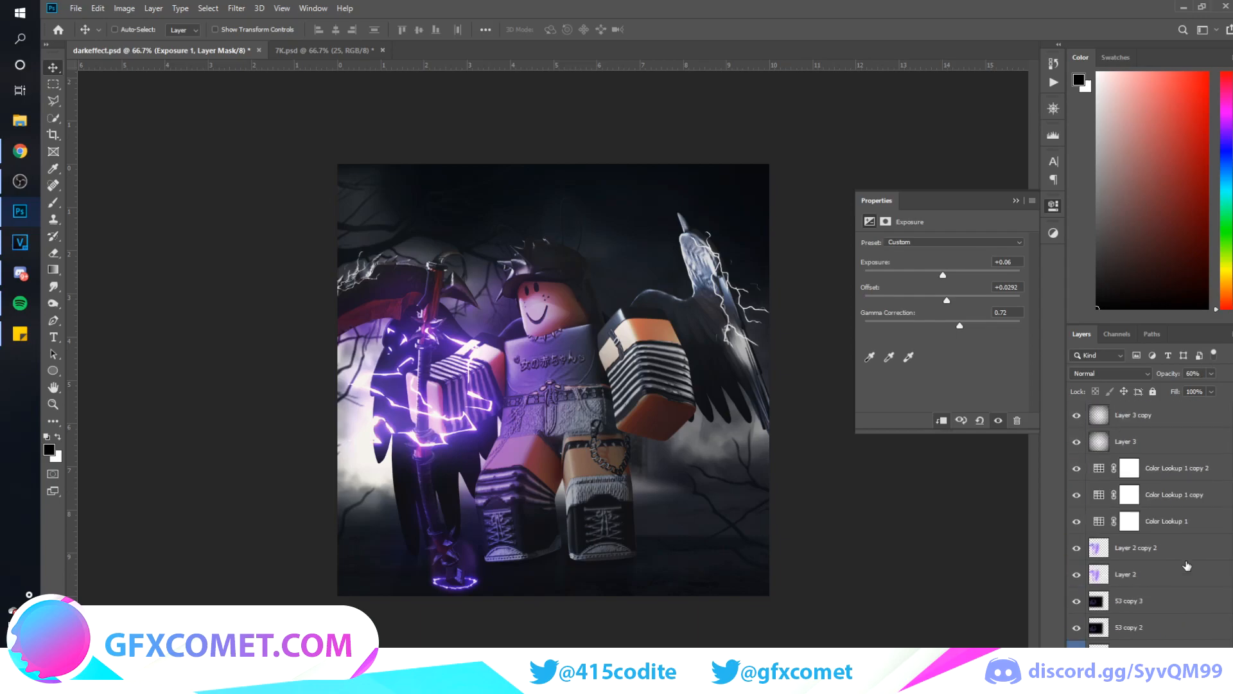
{"action": "left_click", "coordinate": [1191, 423]}
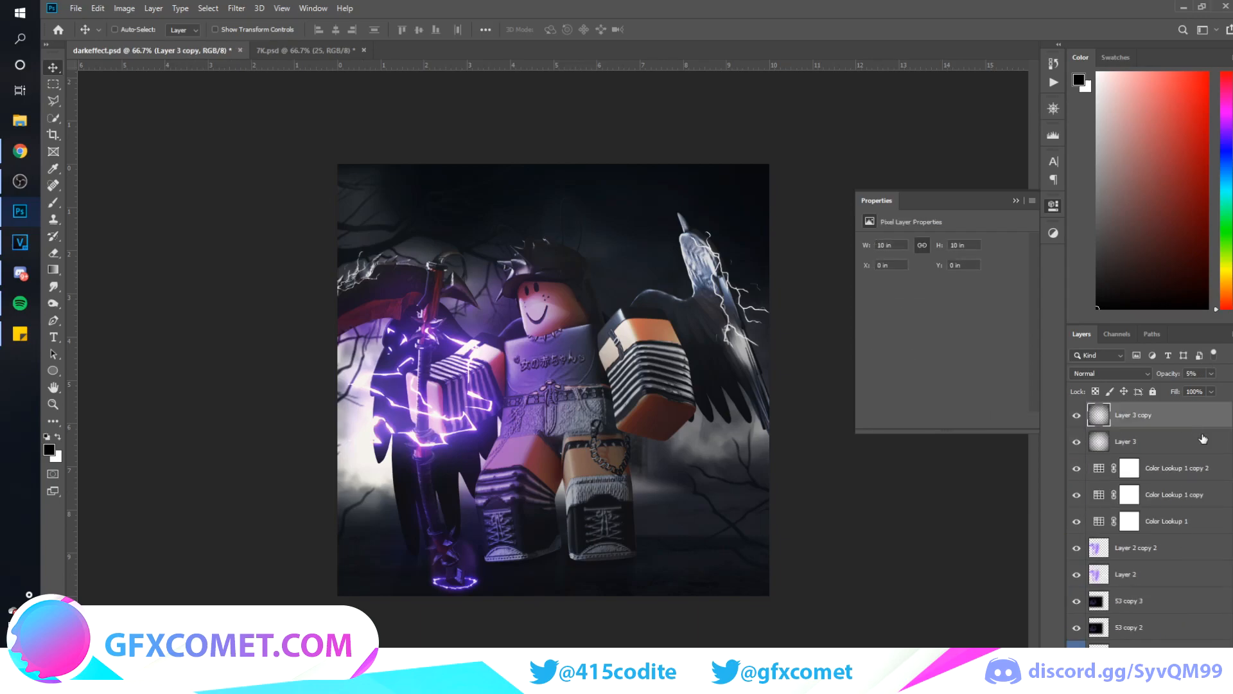
{"action": "scroll", "coordinate": [1131, 554], "scroll_direction": "down", "scroll_amount": 5}
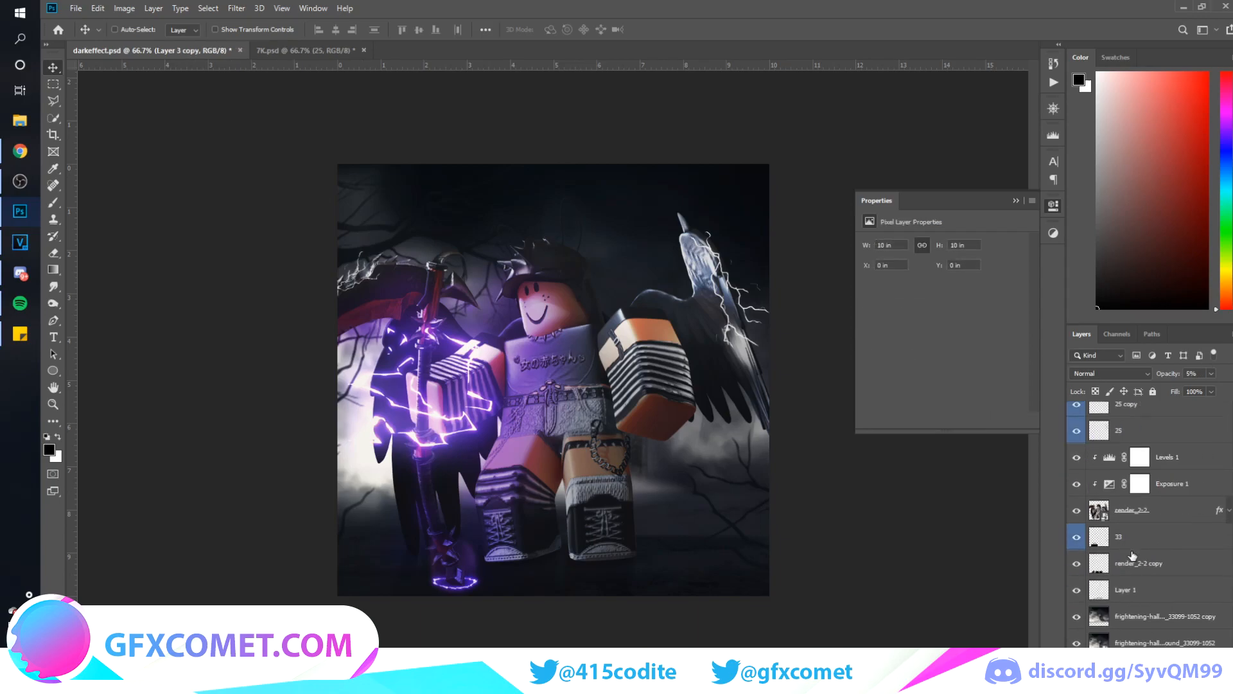
{"action": "key", "text": "alt+ctrl+a"}
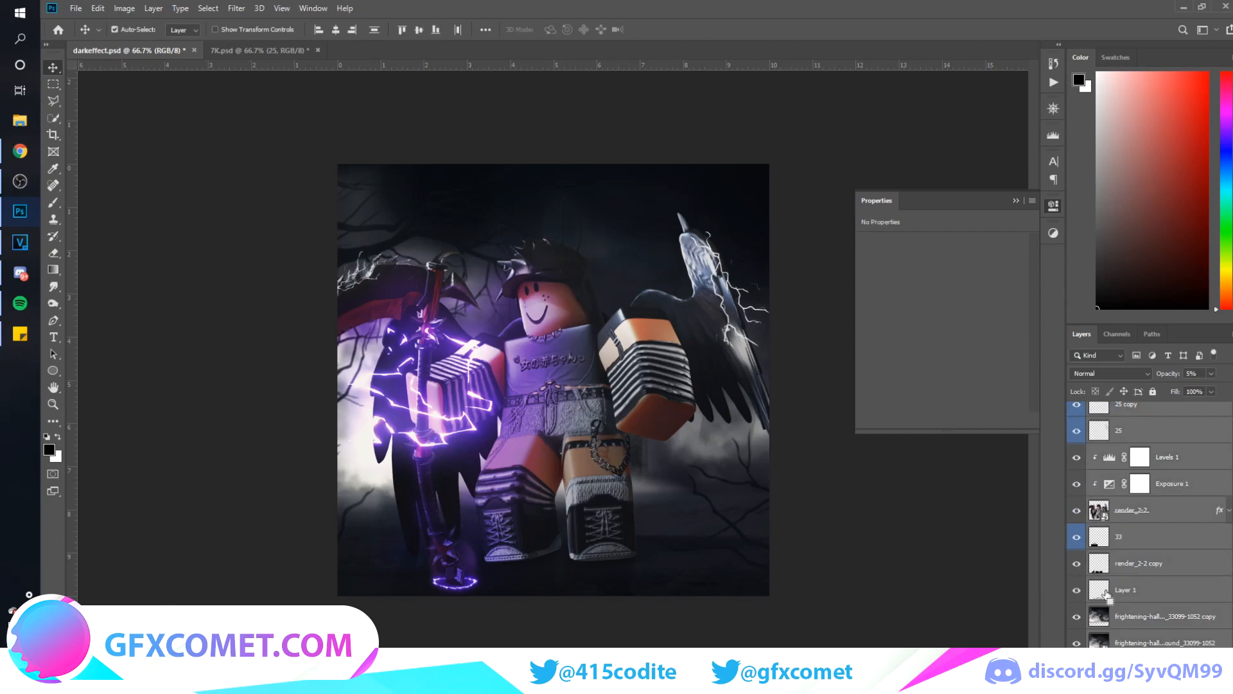
{"action": "key", "text": "ctrl+g"}
Merge a duplicate of the group into one layer with the original hidden, and create a second flattened layer above it
{"action": "key", "text": "ctrl+j"}
{"action": "left_click", "coordinate": [1077, 426]}
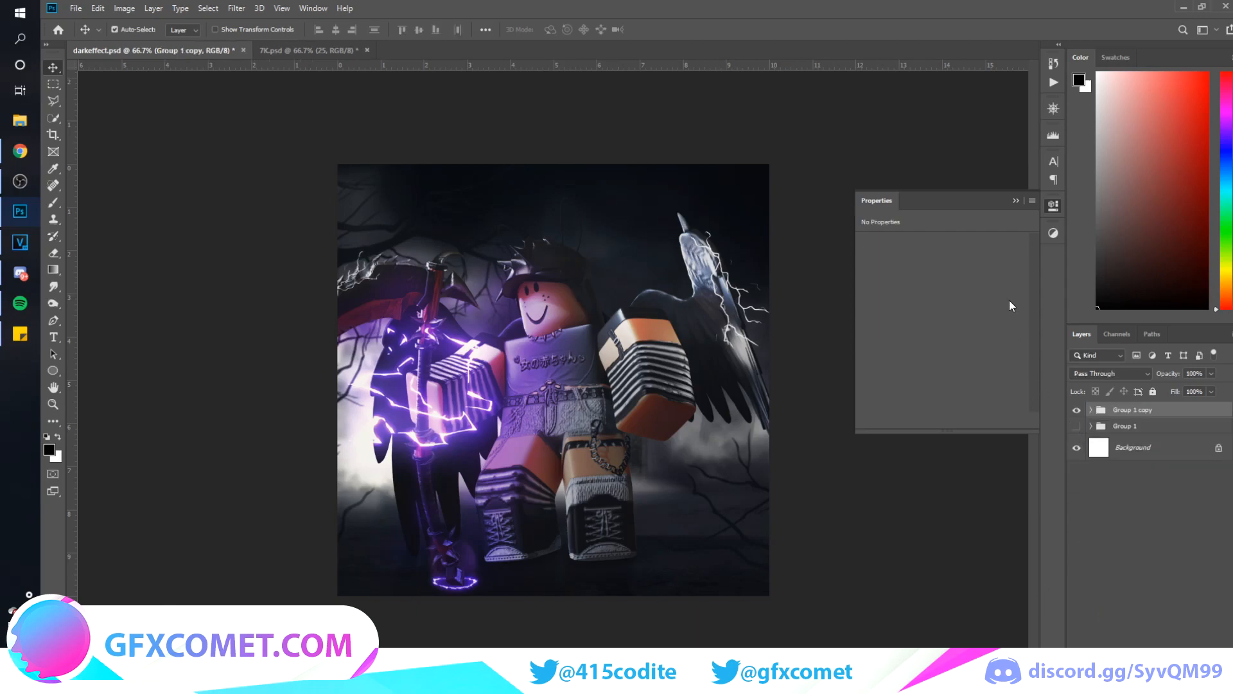
{"action": "key", "text": "ctrl+e"}
{"action": "left_click", "coordinate": [1016, 201]}
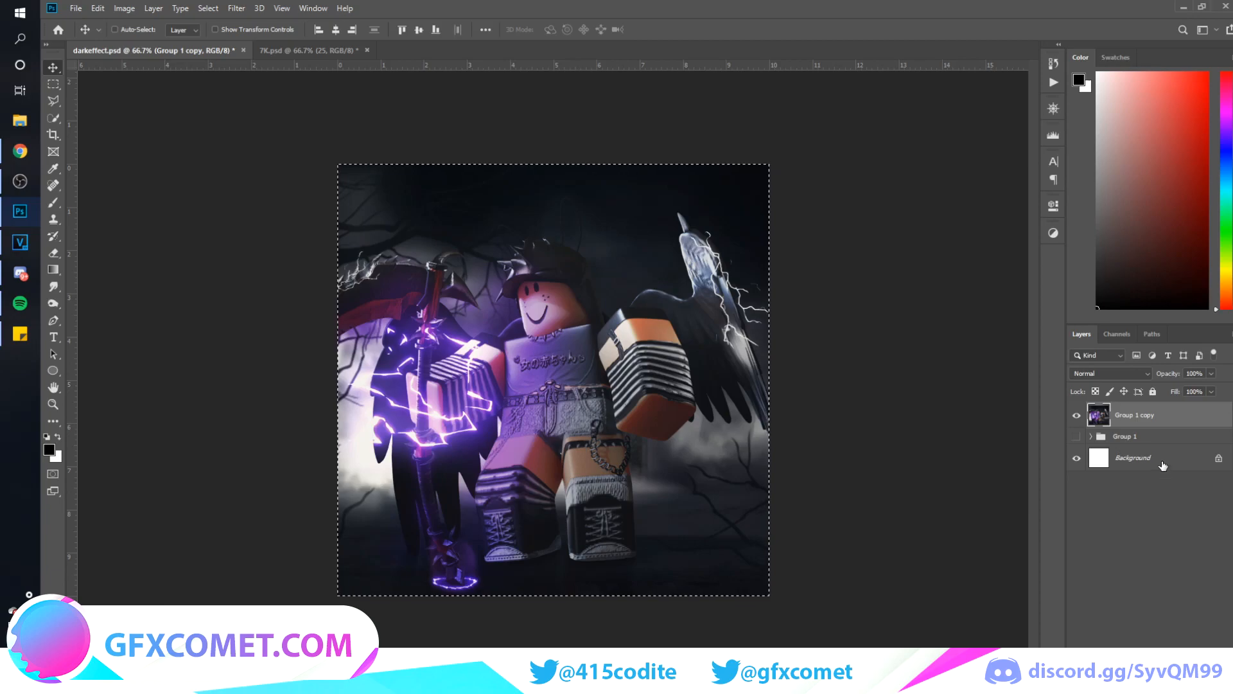
{"action": "key", "text": "ctrl+shift+alt+e"}
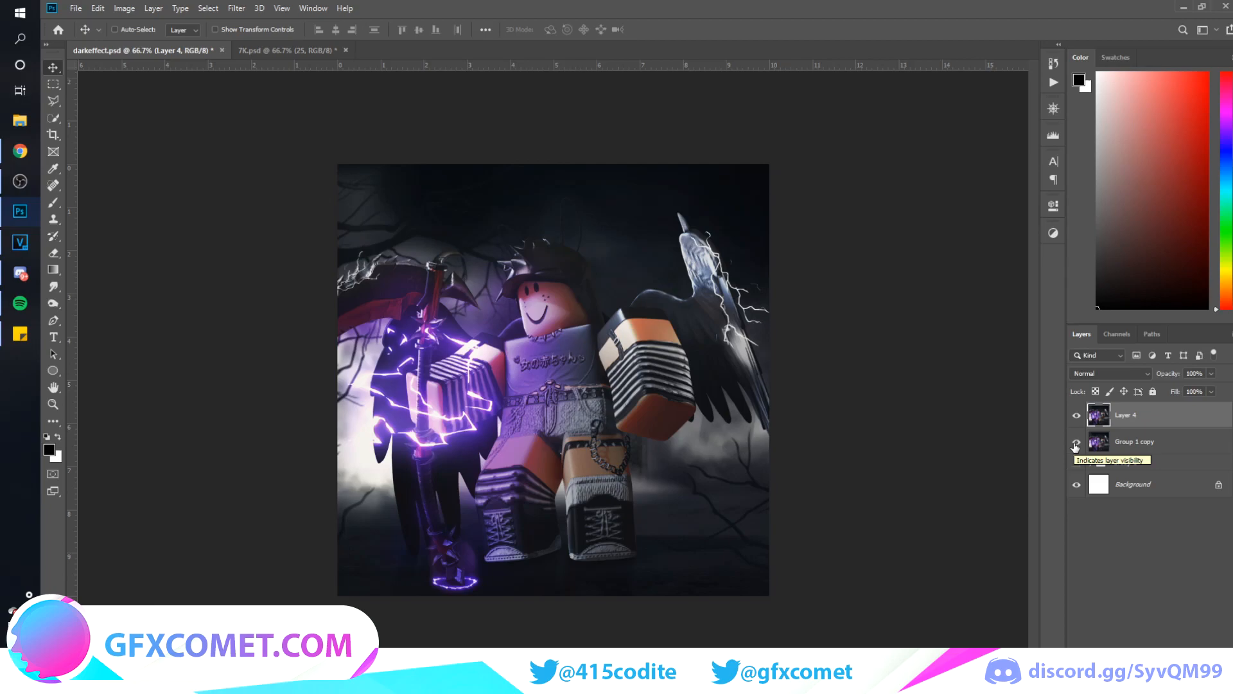
Hide Layer 4, show only the Group 1 copy layer over the Background, and select the whole canvas on it
{"action": "left_click_drag", "start_coordinate": [1076, 415], "coordinate": [1076, 442]}
{"action": "left_click", "coordinate": [1076, 463]}
{"action": "left_click", "coordinate": [1094, 463]}
{"action": "left_click", "coordinate": [1092, 463]}
{"action": "left_click", "coordinate": [1077, 464]}
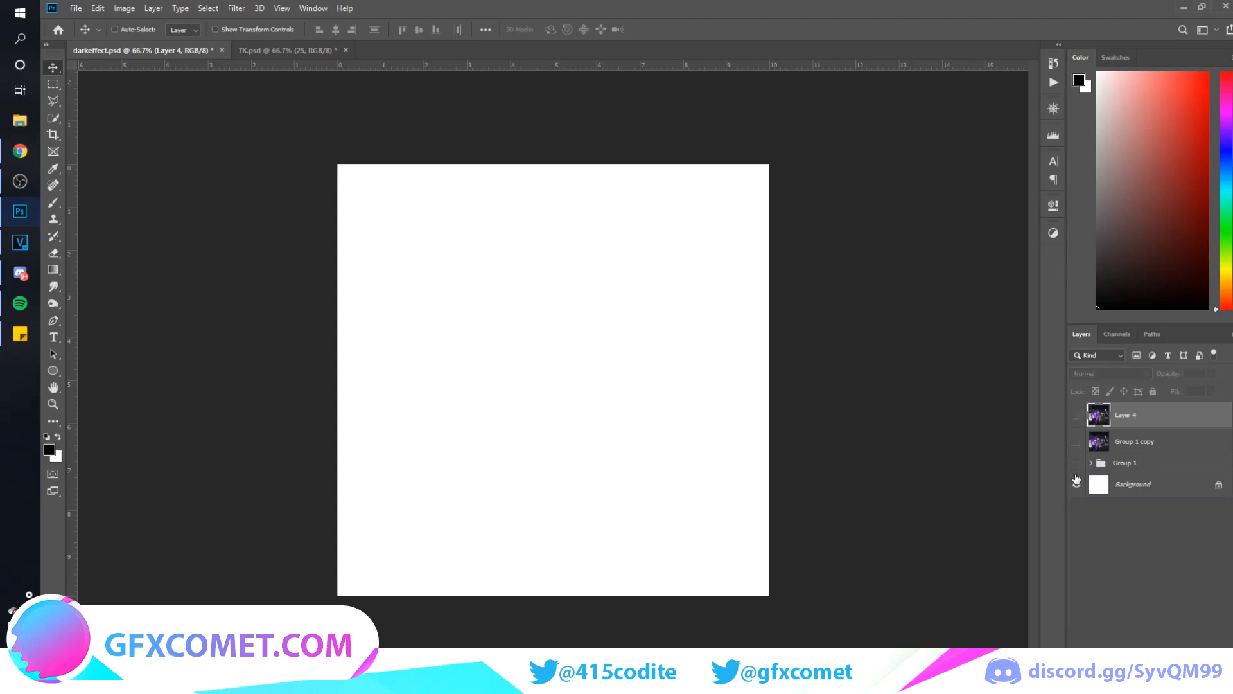
{"action": "left_click", "coordinate": [1076, 440]}
{"action": "left_click", "coordinate": [1100, 441]}
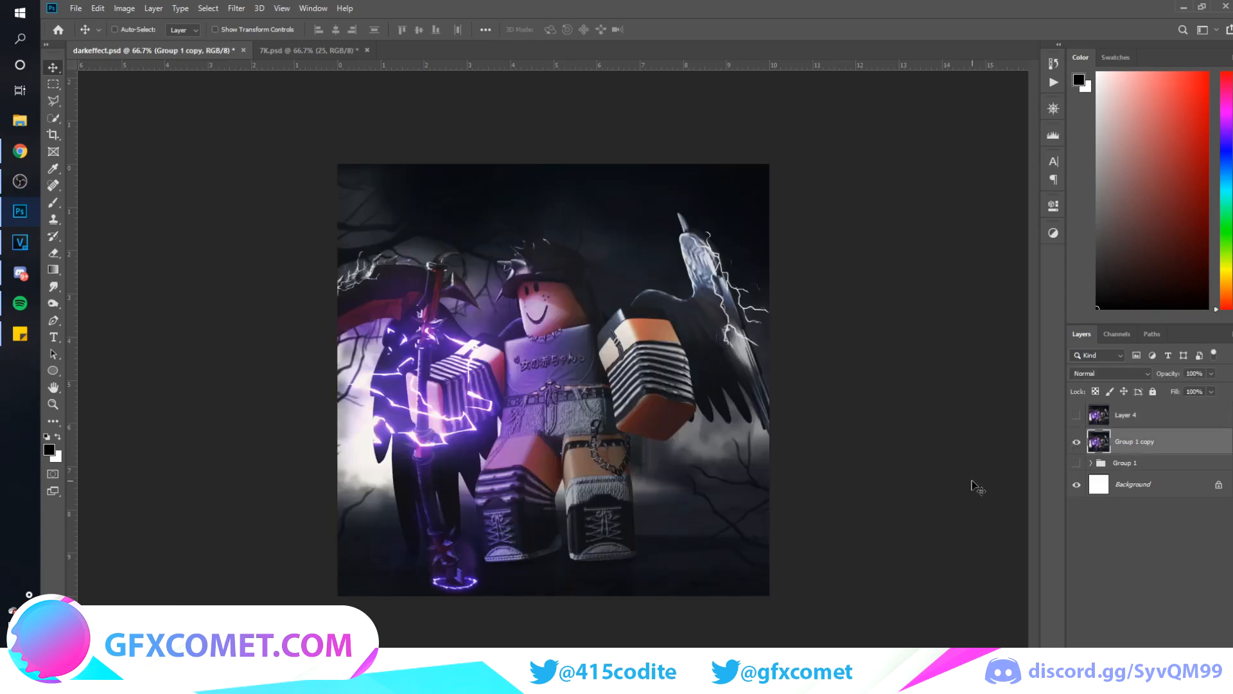
{"action": "key", "text": "ctrl+a"}
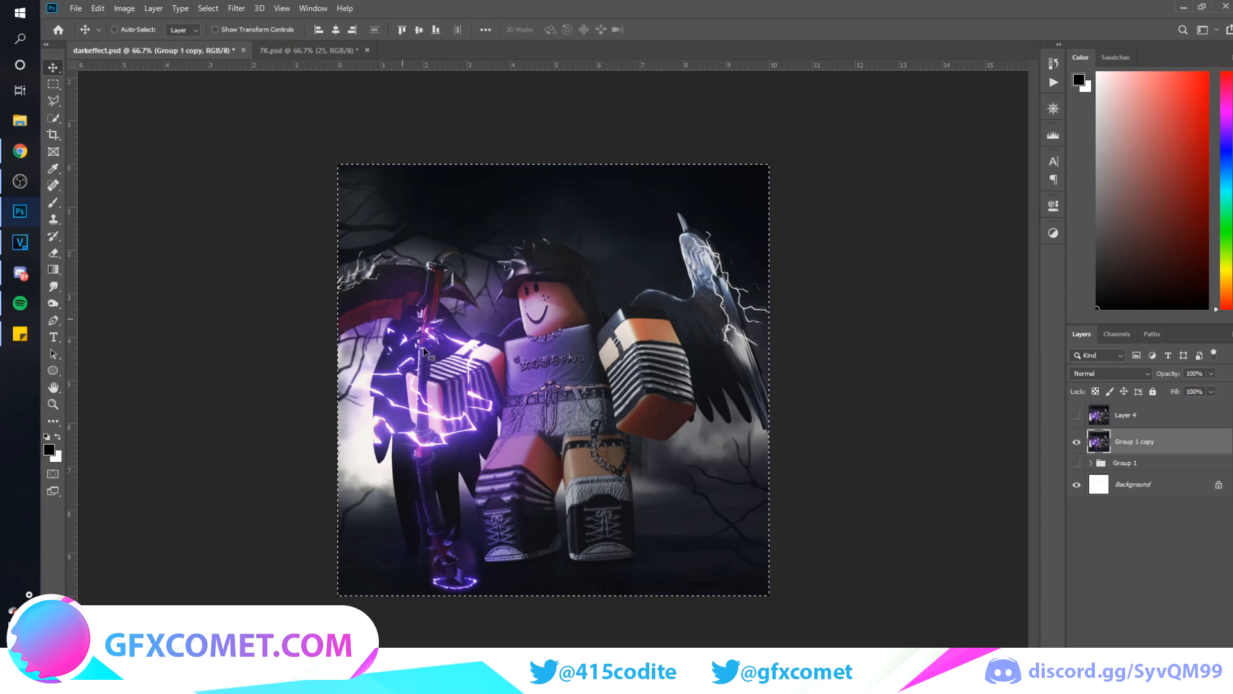
{"action": "key", "text": "ctrl+d"}
{"action": "left_click_drag", "start_coordinate": [651, 409], "coordinate": [690, 498]}
{"action": "key", "text": "ctrl+z"}
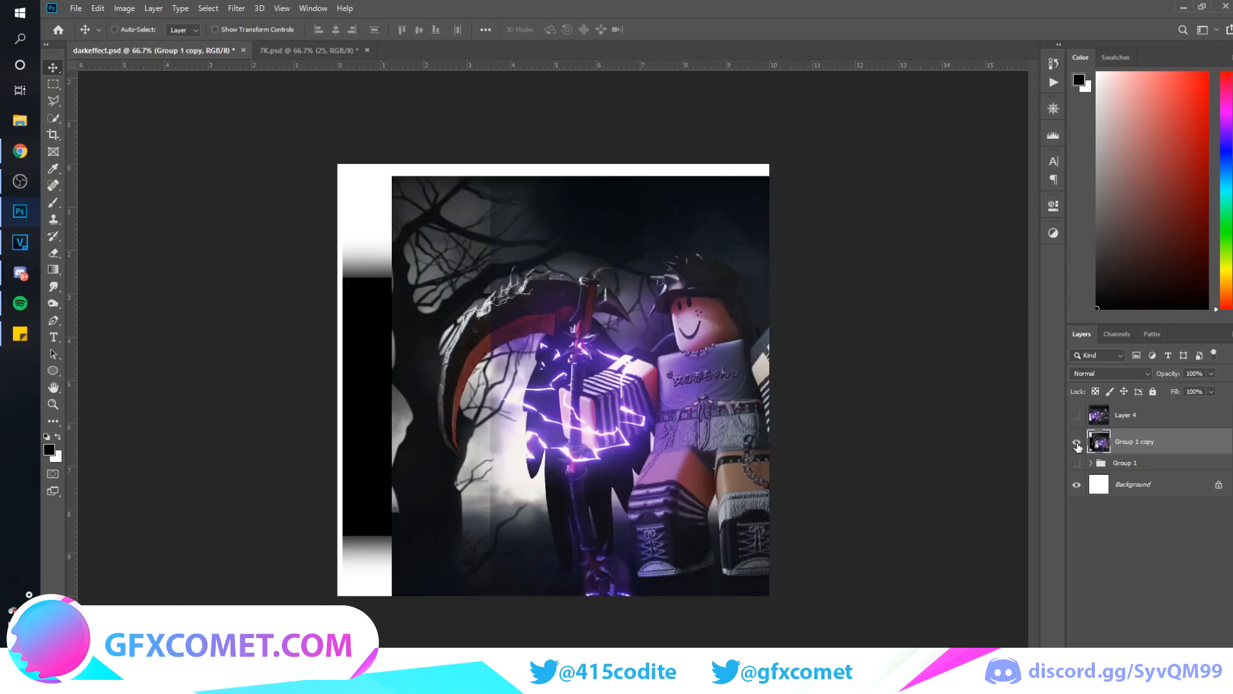
{"action": "key", "text": "ctrl+z"}
{"action": "key", "text": "ctrl+z"}
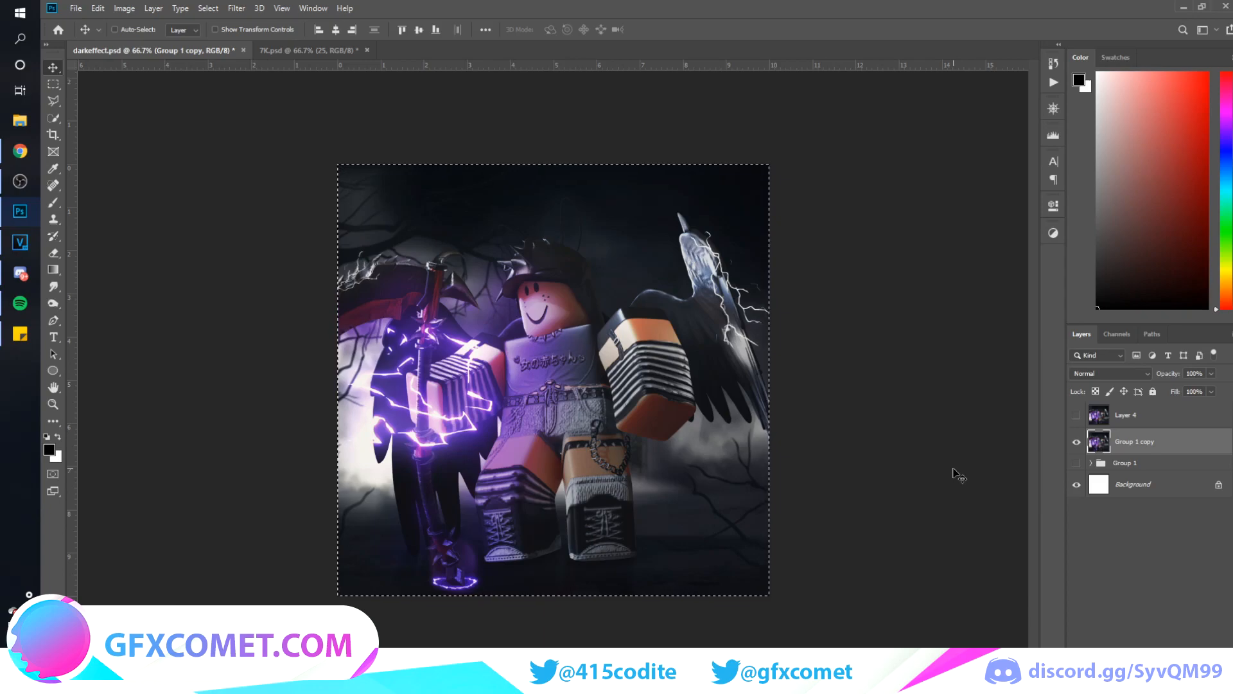
Copy the selected canvas area of Group 1 copy to a new layer and delete Group 1 copy
{"action": "key", "text": "ctrl+j"}
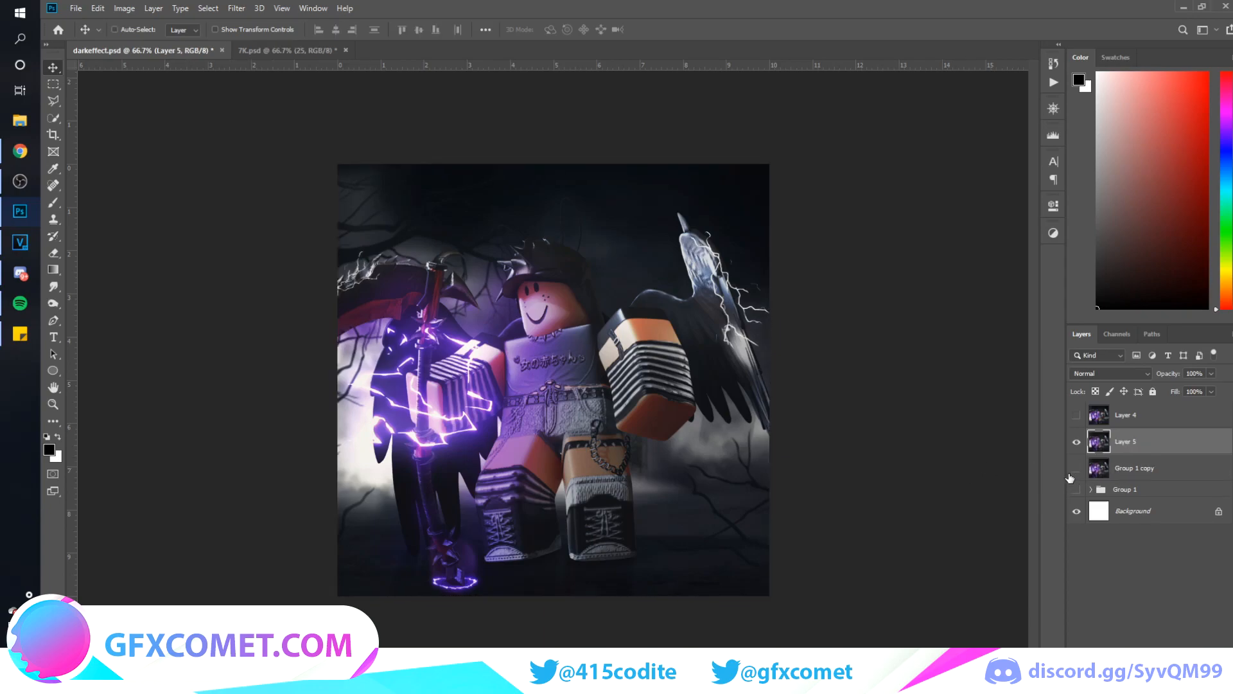
{"action": "left_click", "coordinate": [1153, 473]}
{"action": "key", "text": "Delete"}
{"action": "left_click", "coordinate": [1155, 445]}
{"action": "mouse_move", "coordinate": [553, 283]}
{"action": "left_mouse_down"}
{"action": "mouse_move", "coordinate": [468, 350]}
{"action": "mouse_move", "coordinate": [657, 283]}
{"action": "mouse_move", "coordinate": [757, 219]}
{"action": "mouse_move", "coordinate": [537, 194]}
{"action": "mouse_move", "coordinate": [622, 387]}
{"action": "mouse_move", "coordinate": [589, 280]}
{"action": "mouse_move", "coordinate": [543, 280]}
{"action": "left_mouse_up"}
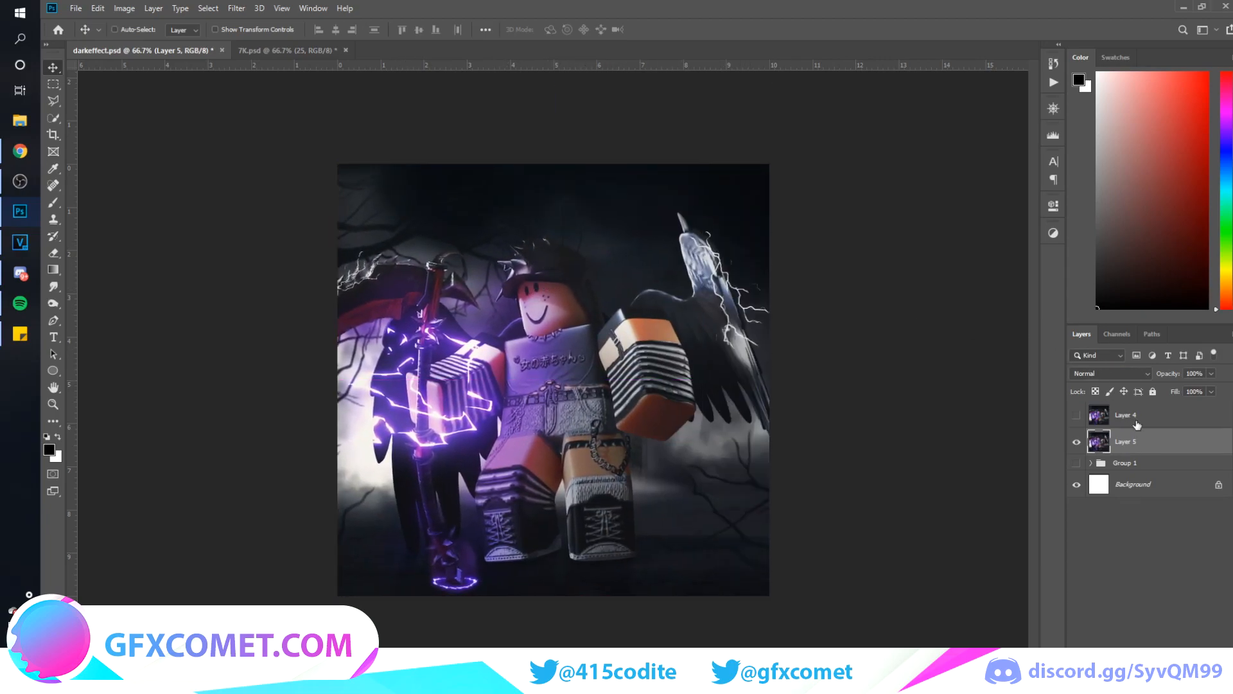
Replace Layer 4 with a duplicate of Layer 5 placed above it, keeping both Layer 5 versions visible
{"action": "key", "text": "ctrl+j"}
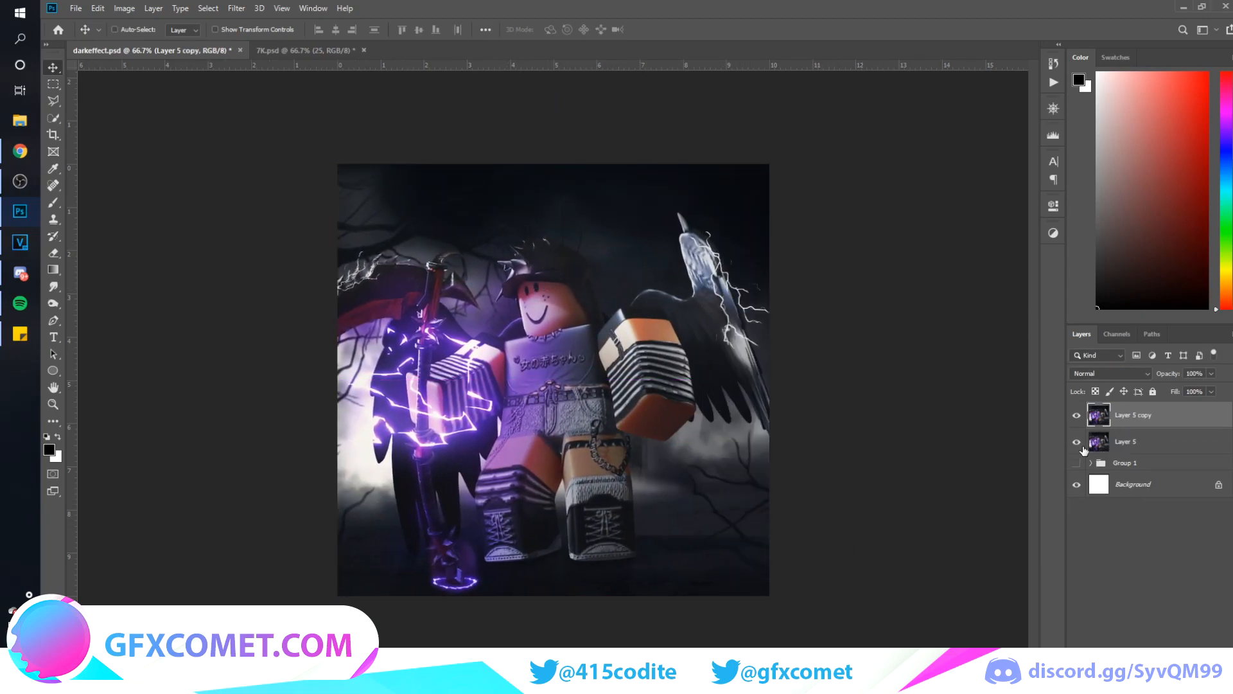
{"action": "left_click", "coordinate": [1077, 415]}
{"action": "left_click", "coordinate": [1076, 415]}
{"action": "left_click", "coordinate": [1076, 442]}
Apply Camera Raw basic adjustments to Layer 5 copy: Texture +54, strong Clarity, raised Vibrance, and small exposure and contrast changes
{"action": "left_click", "coordinate": [236, 8]}
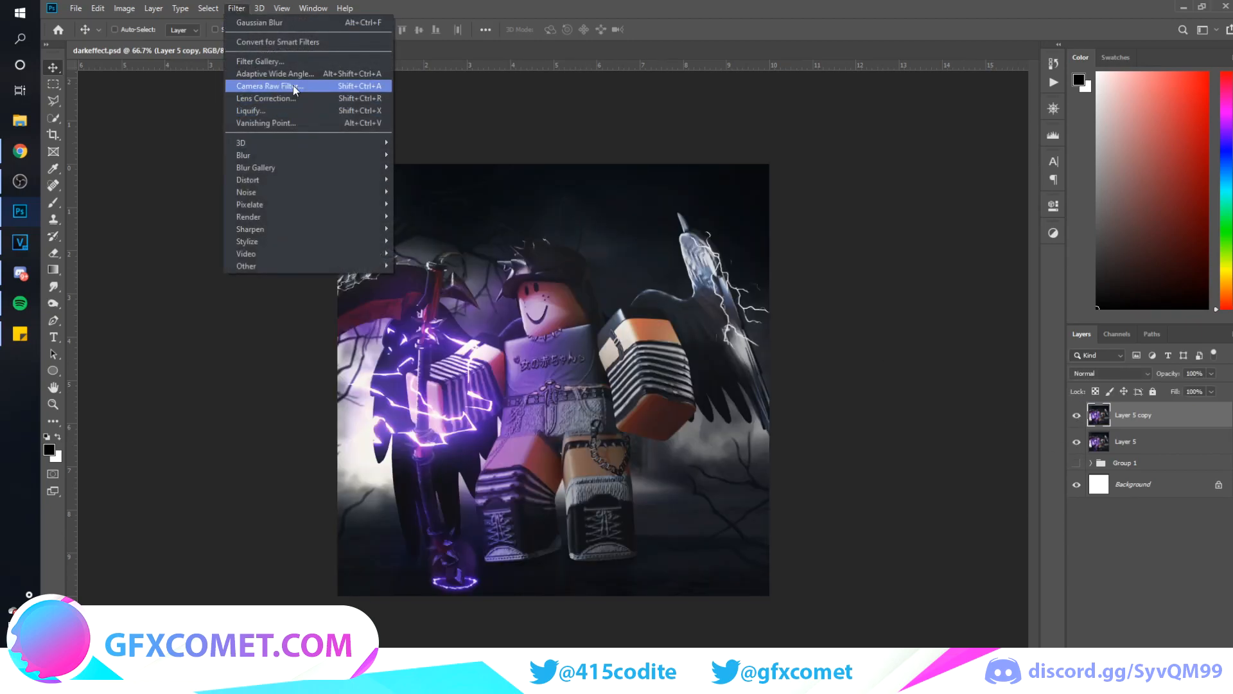
{"action": "left_click", "coordinate": [294, 86]}
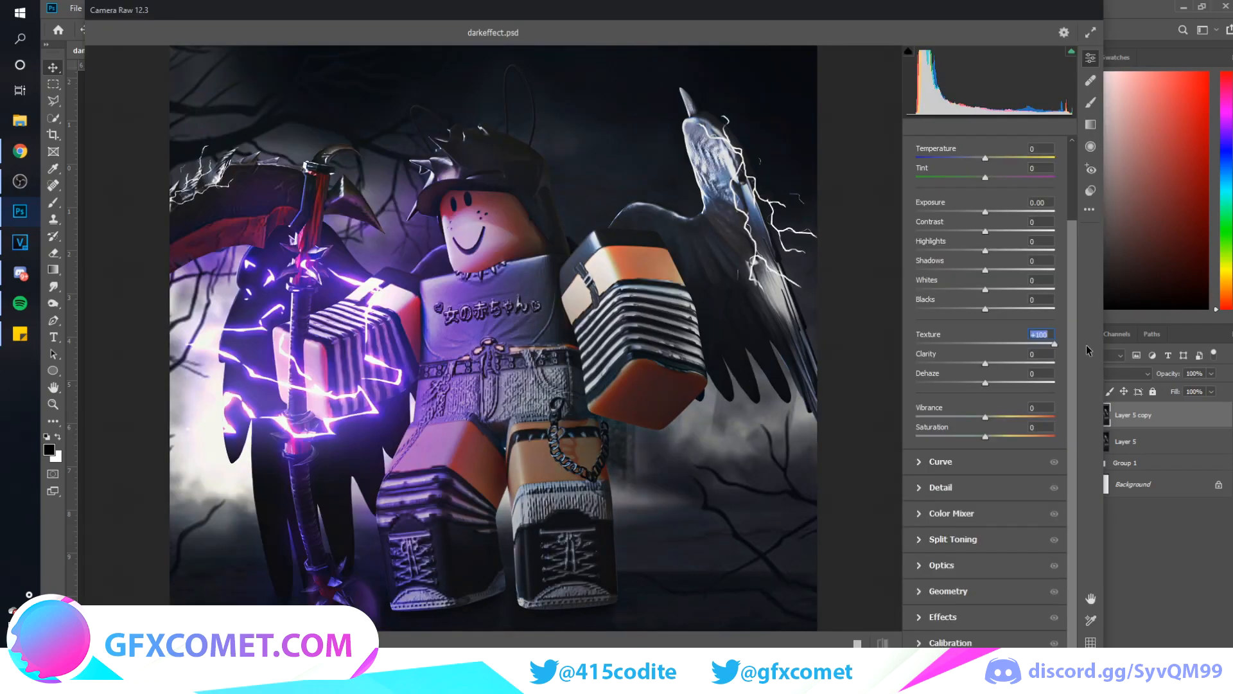
{"action": "left_click_drag", "start_coordinate": [1087, 349], "coordinate": [1076, 372]}
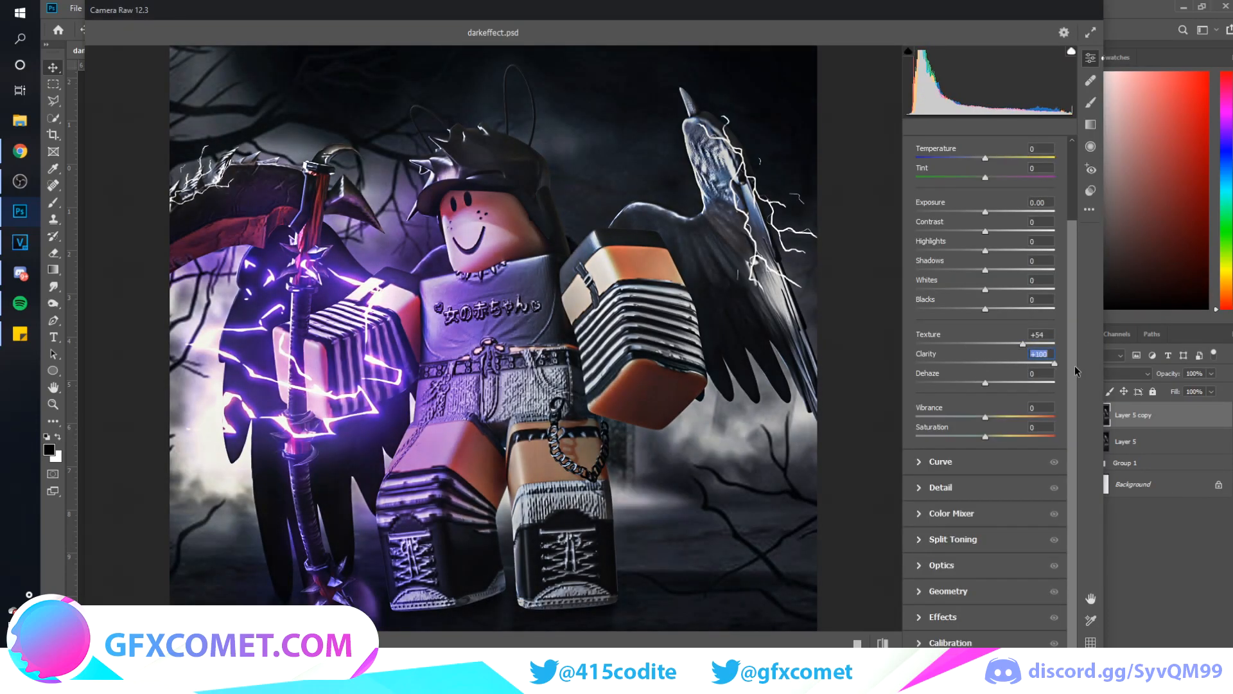
{"action": "mouse_move", "coordinate": [1064, 367]}
{"action": "left_mouse_down"}
{"action": "mouse_move", "coordinate": [981, 365]}
{"action": "mouse_move", "coordinate": [1073, 368]}
{"action": "left_mouse_up"}
{"action": "left_click", "coordinate": [1030, 365]}
{"action": "left_click_drag", "start_coordinate": [986, 417], "coordinate": [1007, 416]}
{"action": "left_click_drag", "start_coordinate": [991, 214], "coordinate": [989, 214]}
{"action": "left_click_drag", "start_coordinate": [987, 231], "coordinate": [1116, 322]}
Smooth the image with moderate noise reduction and add slight sharpening in the Camera Raw Detail settings
{"action": "left_click", "coordinate": [920, 486]}
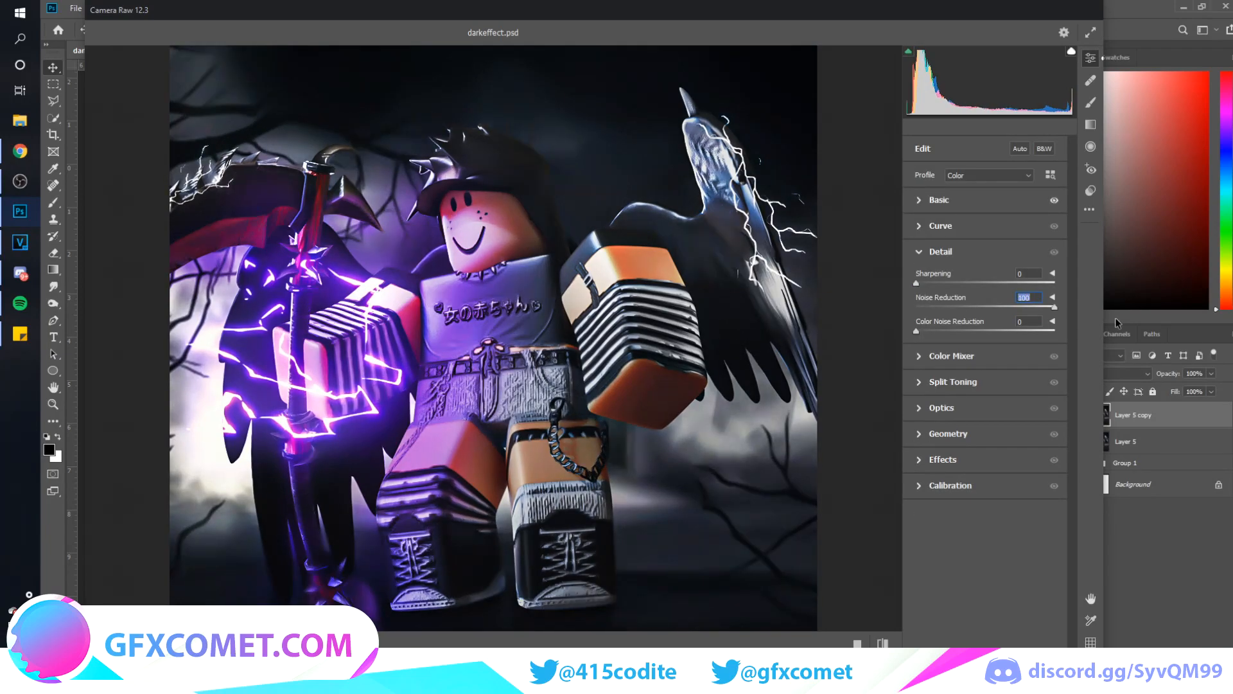
{"action": "left_click_drag", "start_coordinate": [1104, 314], "coordinate": [983, 313]}
{"action": "left_click_drag", "start_coordinate": [916, 283], "coordinate": [924, 285]}
{"action": "left_click", "coordinate": [919, 253]}
Adjust the Camera Raw Optics settings and apply the filter to Layer 5 copy
{"action": "left_click", "coordinate": [921, 330]}
{"action": "left_click_drag", "start_coordinate": [986, 362], "coordinate": [981, 442]}
{"action": "left_click", "coordinate": [955, 448]}
{"action": "left_click", "coordinate": [953, 491]}
{"action": "left_click", "coordinate": [1073, 673]}
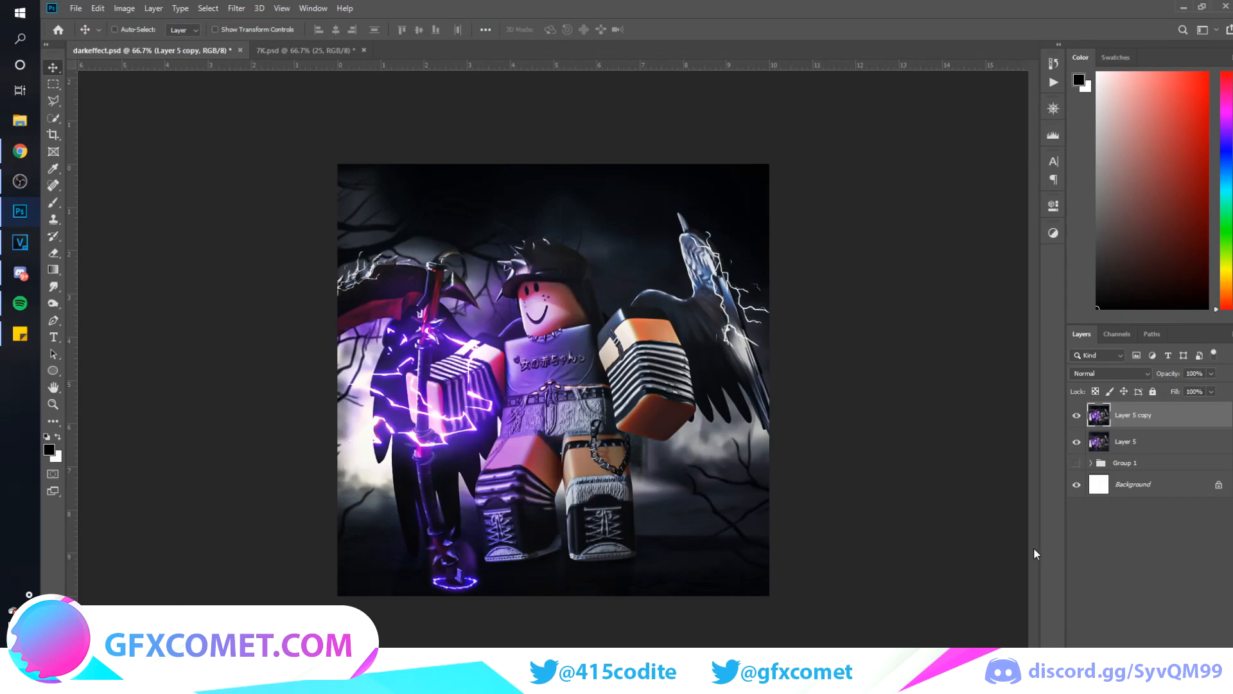
Compare the image with and without the filtered layer, and merge Layer 5 copy with Layer 5
{"action": "left_click", "coordinate": [1077, 417]}
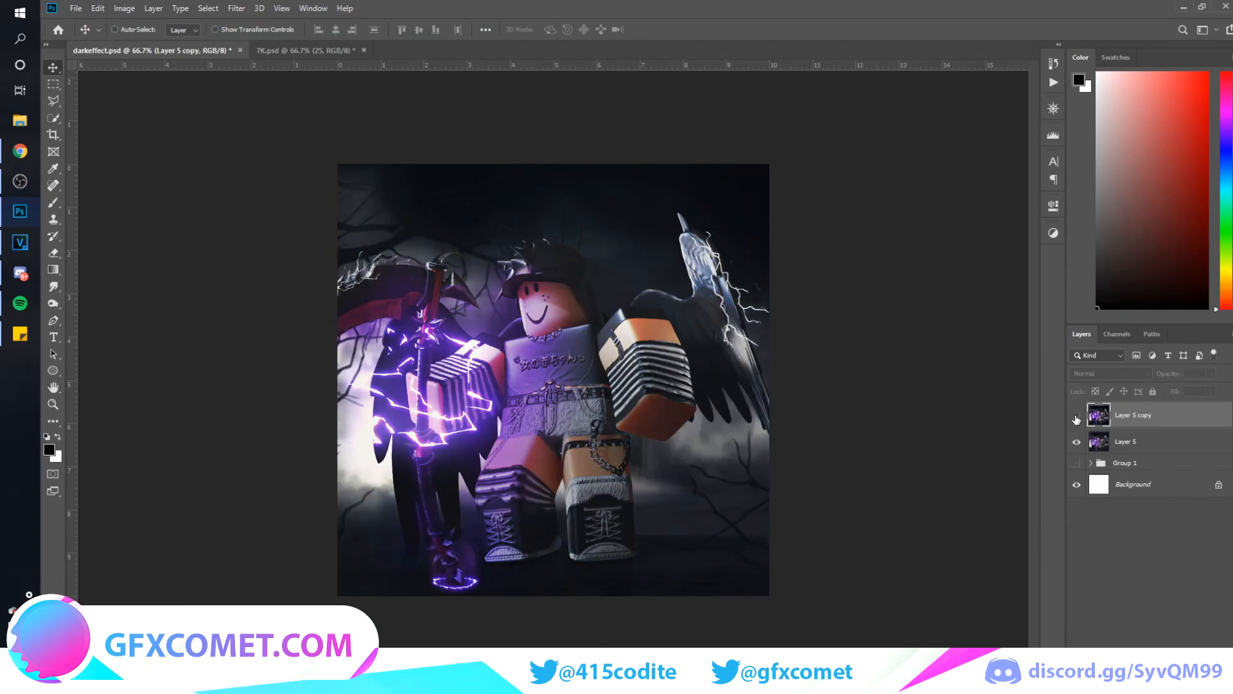
{"action": "left_click", "coordinate": [1077, 419]}
{"action": "left_click", "coordinate": [1158, 444], "text": "ctrl"}
{"action": "key", "text": "ctrl+e"}
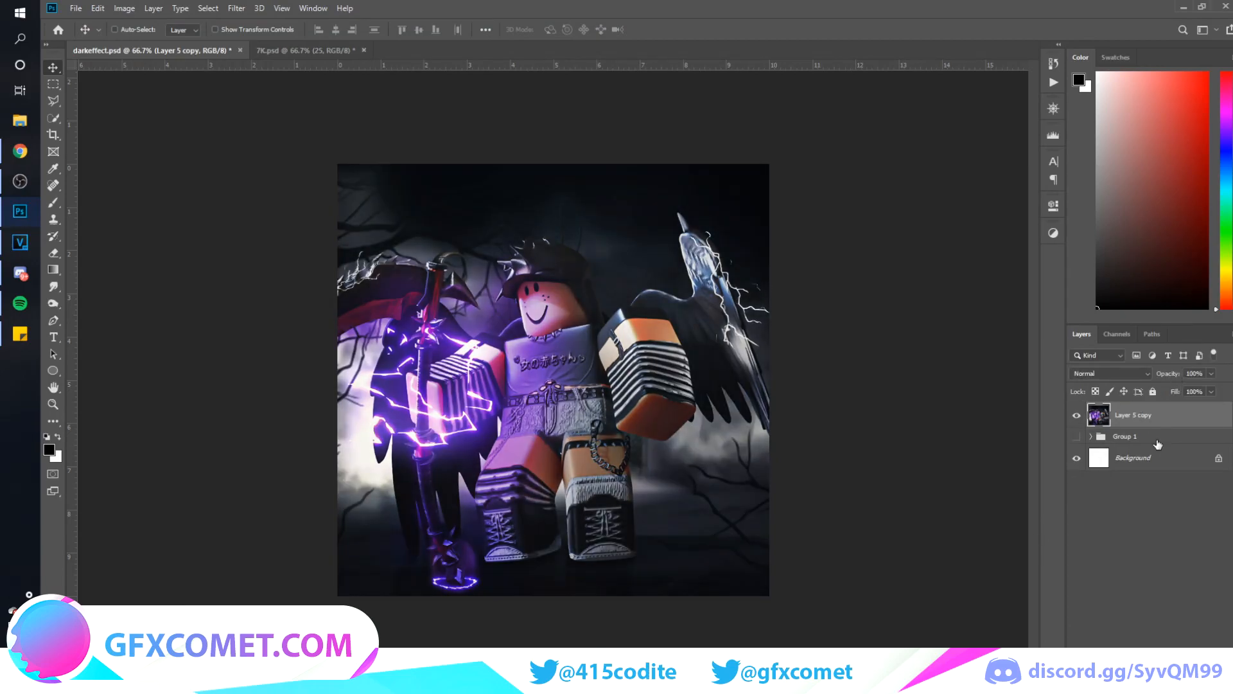